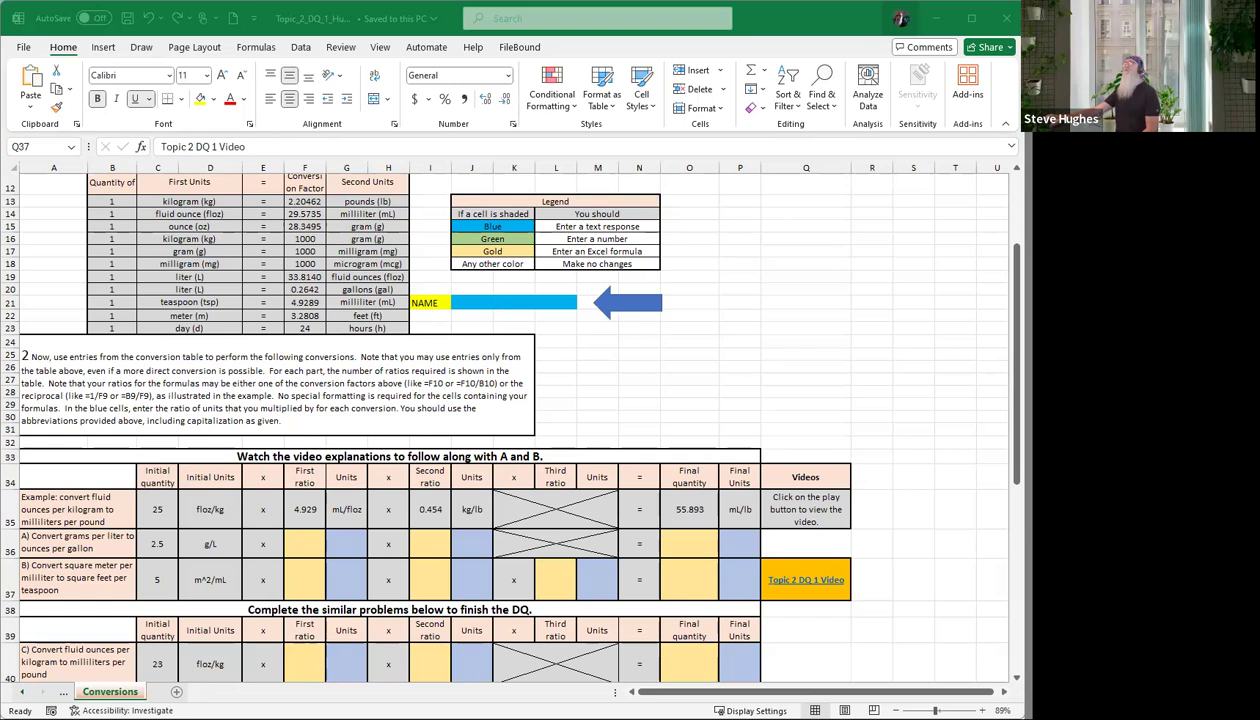
Enter a display name in the blue NAME cell J21.
{"action": "left_click", "coordinate": [504, 301]}
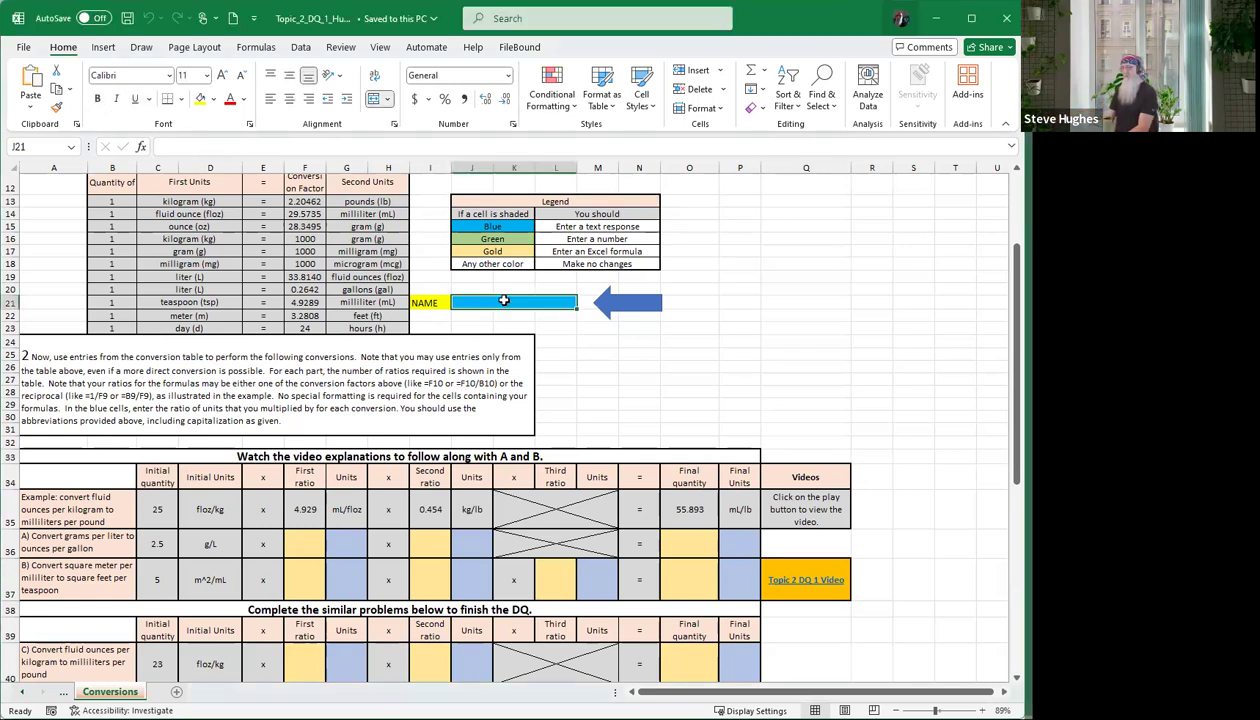
{"action": "type", "text": "A"}
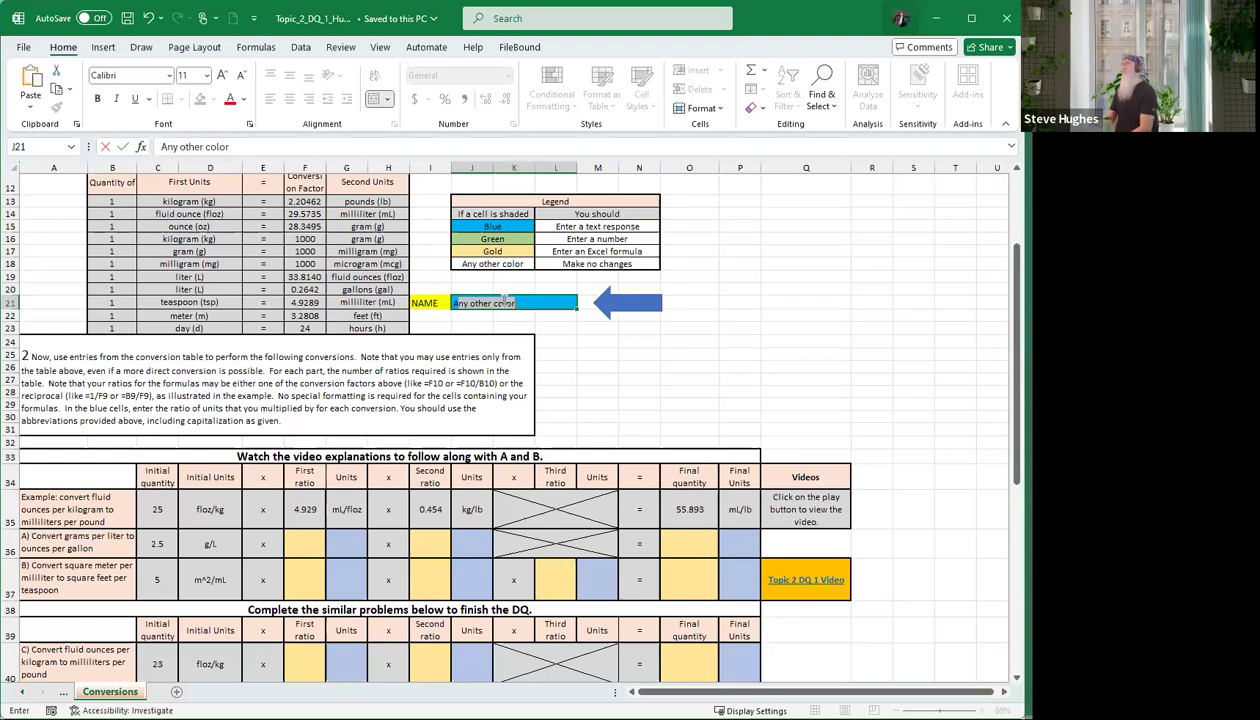
{"action": "type", "text": "Math Whisperer"}
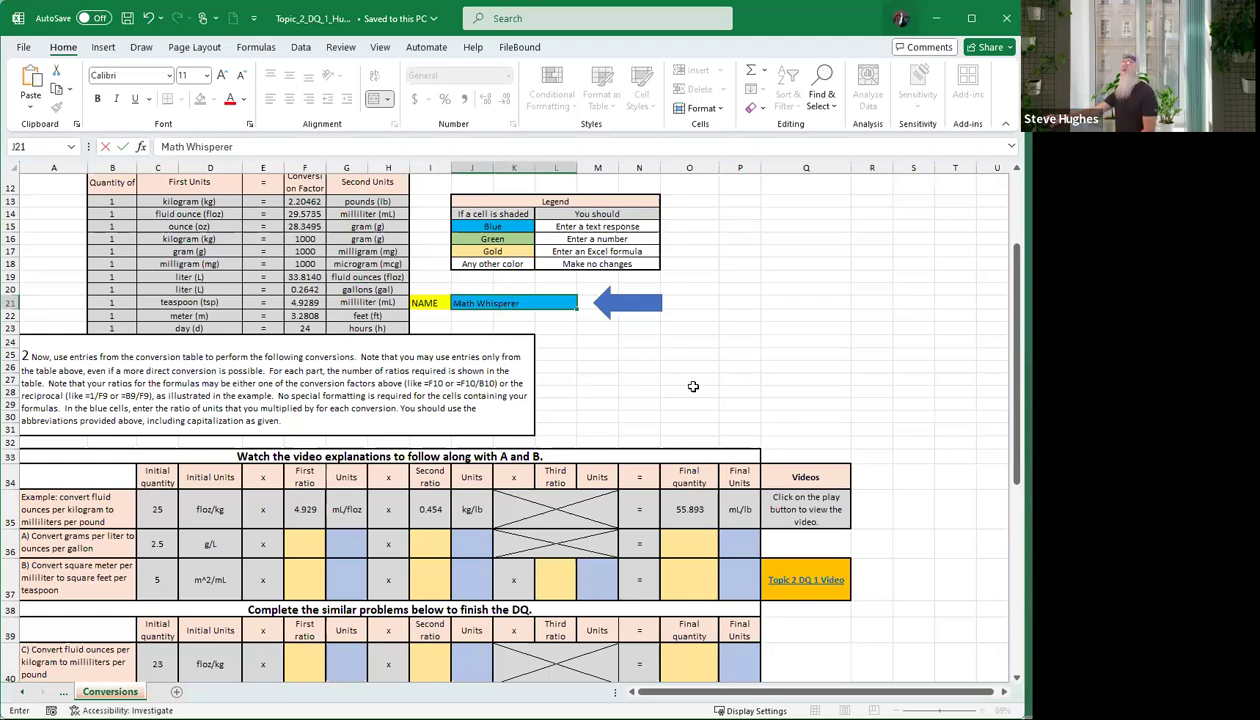
{"action": "left_click", "coordinate": [692, 386]}
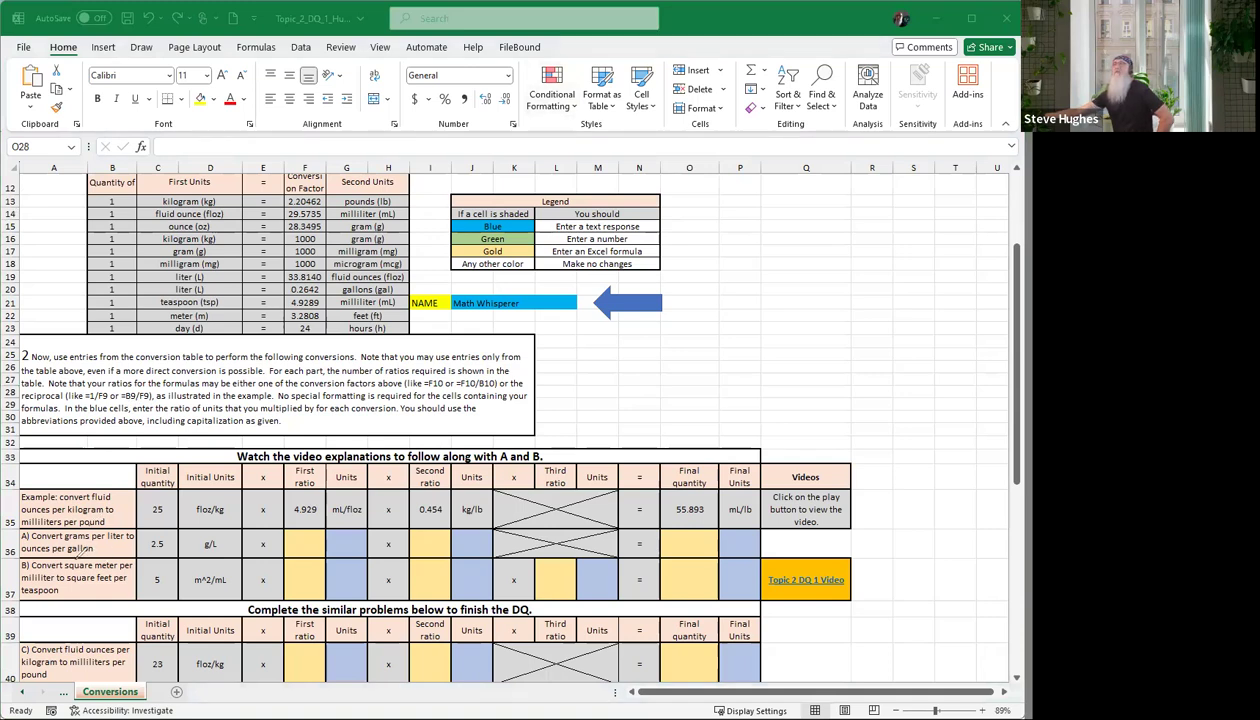
Circle problem A and its 2.5 g/L, then ink g/L, two ratio lines and target oz/gal.
{"action": "mouse_move", "coordinate": [24, 522]}
{"action": "left_mouse_down"}
{"action": "mouse_move", "coordinate": [100, 545]}
{"action": "mouse_move", "coordinate": [130, 522]}
{"action": "left_mouse_up"}
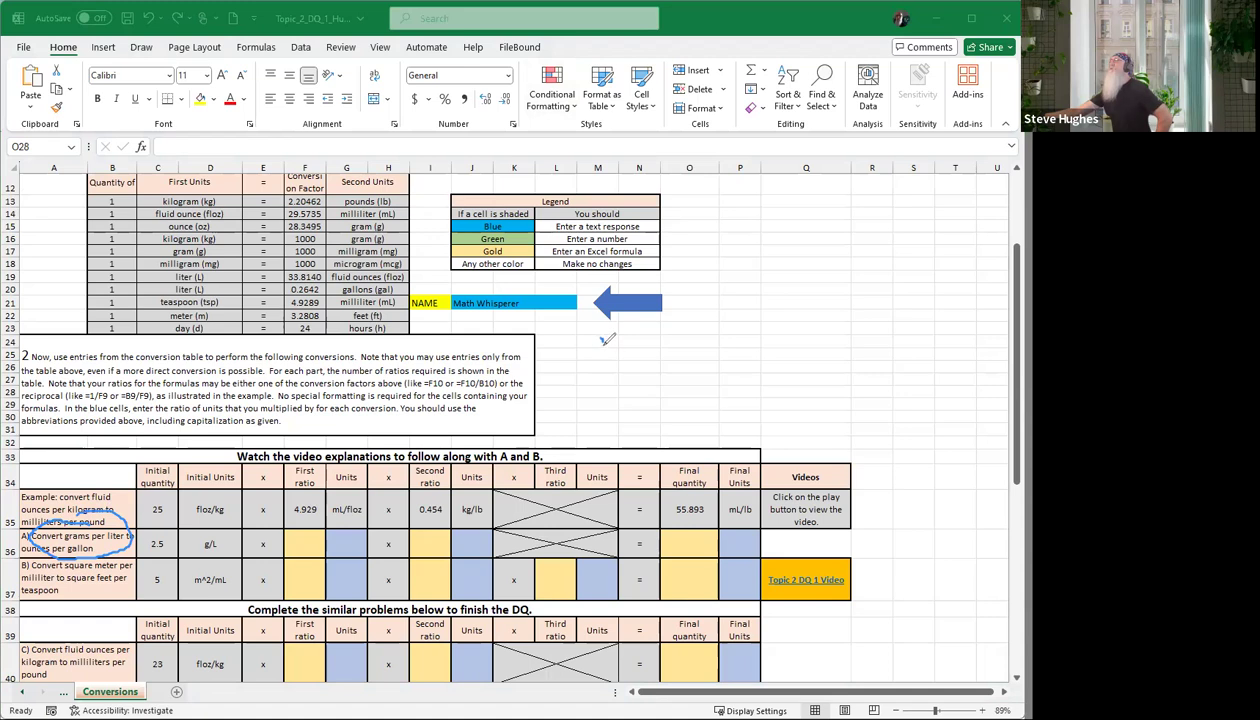
{"action": "mouse_move", "coordinate": [602, 340]}
{"action": "left_mouse_down"}
{"action": "mouse_move", "coordinate": [594, 362]}
{"action": "mouse_move", "coordinate": [613, 393]}
{"action": "left_mouse_up"}
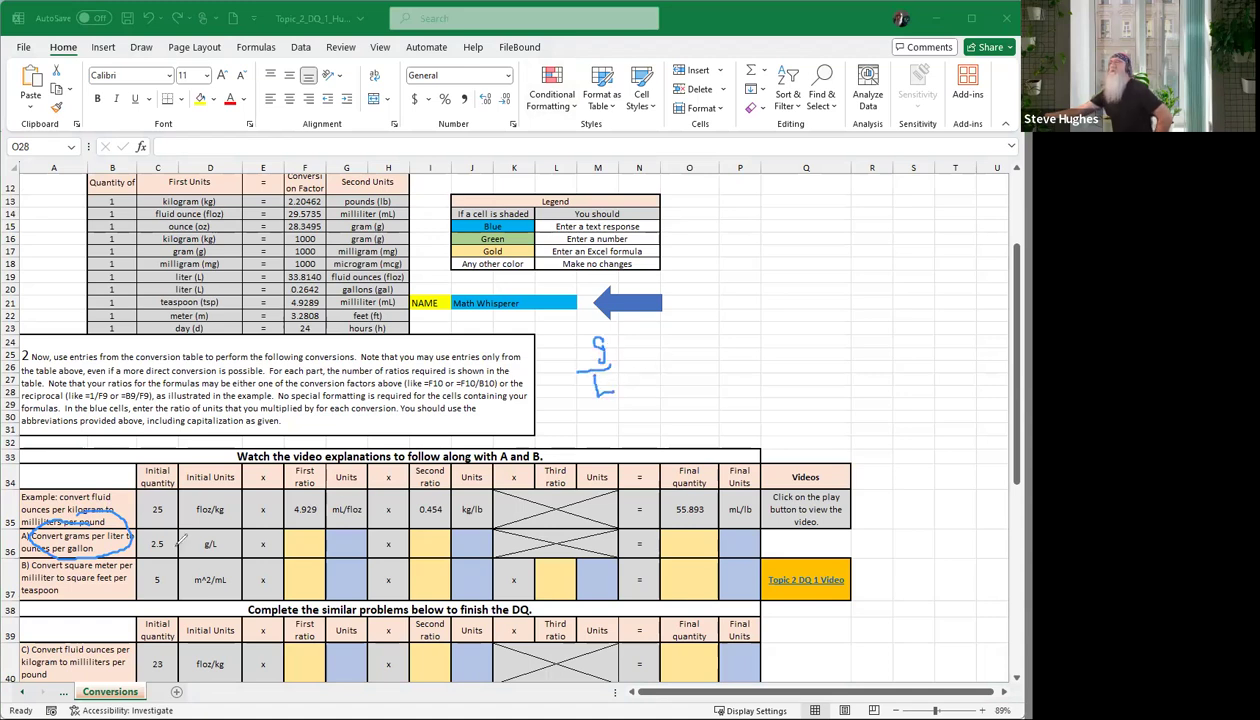
{"action": "left_click_drag", "start_coordinate": [146, 535], "coordinate": [190, 527]}
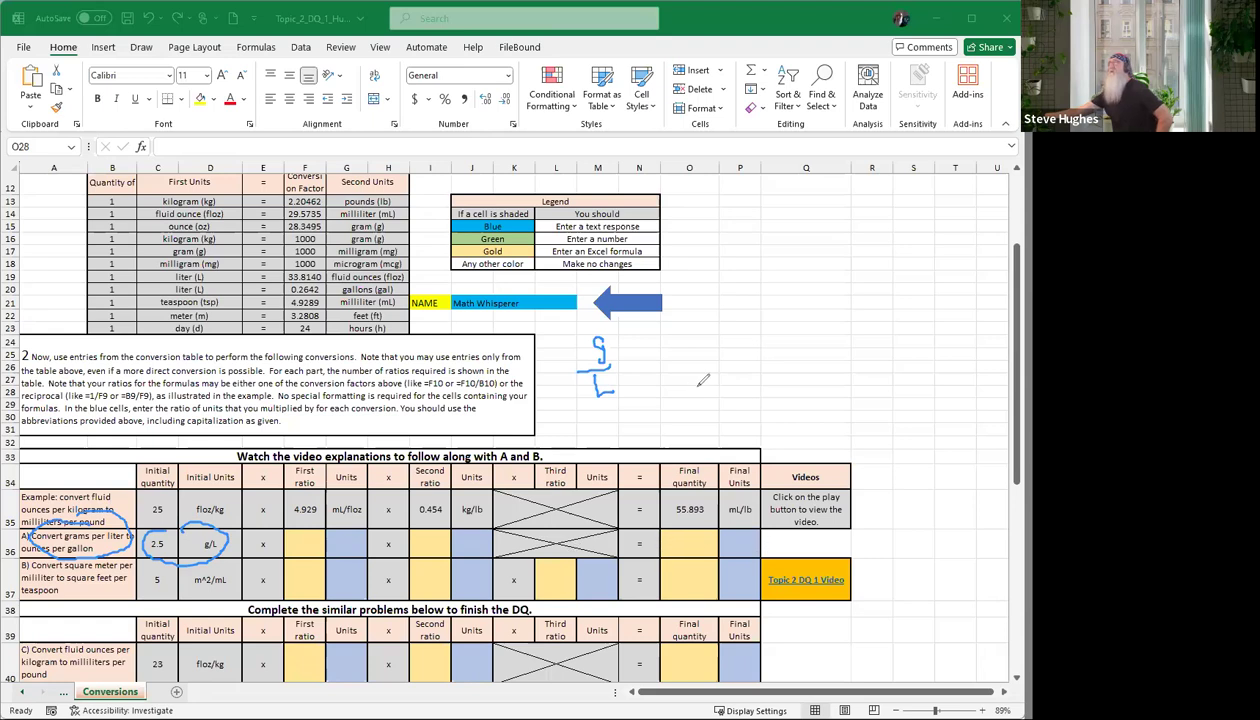
{"action": "left_click", "coordinate": [621, 362]}
{"action": "left_click_drag", "start_coordinate": [636, 360], "coordinate": [938, 344]}
{"action": "left_click", "coordinate": [727, 355]}
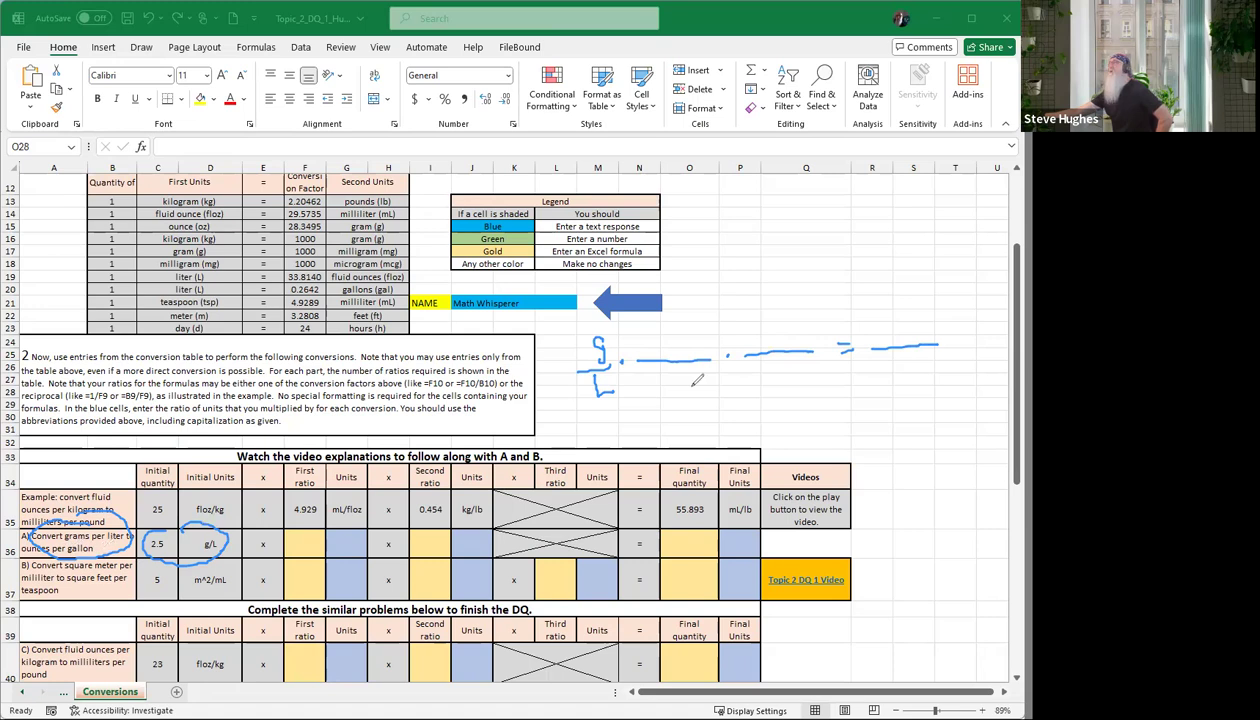
{"action": "mouse_move", "coordinate": [932, 328]}
{"action": "left_mouse_down"}
{"action": "mouse_move", "coordinate": [940, 342]}
{"action": "mouse_move", "coordinate": [922, 372]}
{"action": "mouse_move", "coordinate": [951, 352]}
{"action": "mouse_move", "coordinate": [952, 370]}
{"action": "left_mouse_up"}
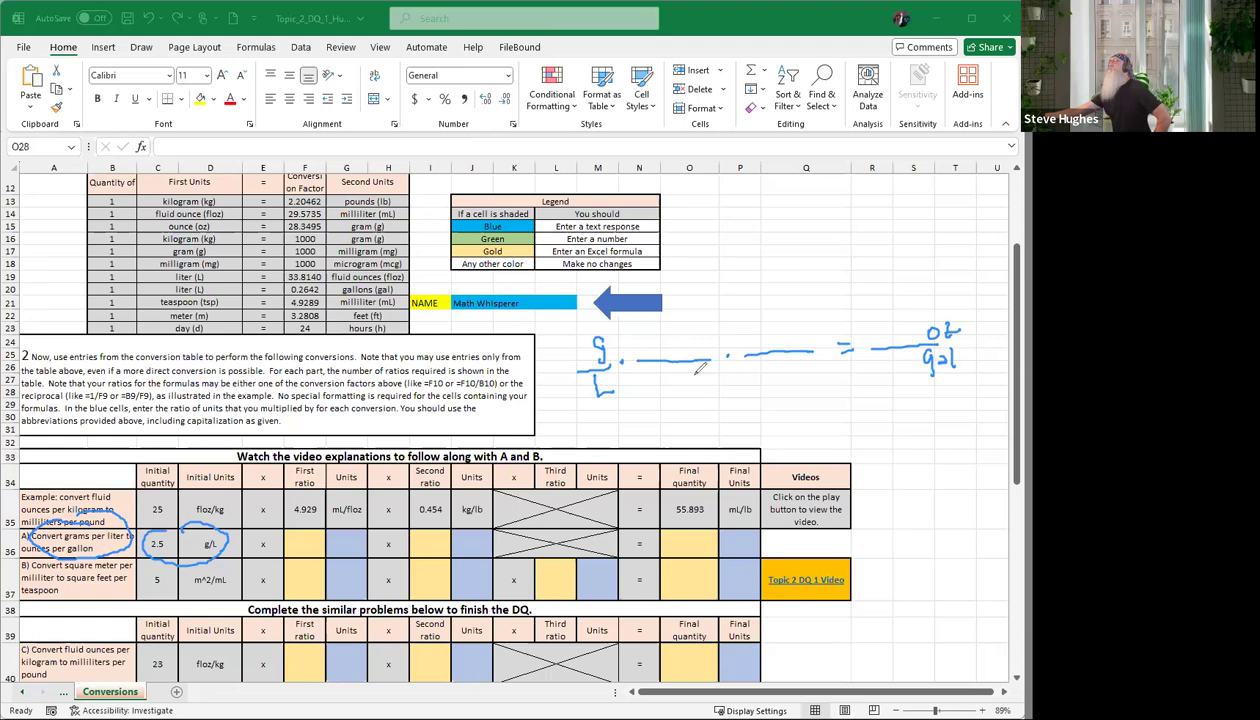
Ink oz/g and L/gal units on the ratios and cross out cancelling units.
{"action": "left_click_drag", "start_coordinate": [701, 372], "coordinate": [694, 392]}
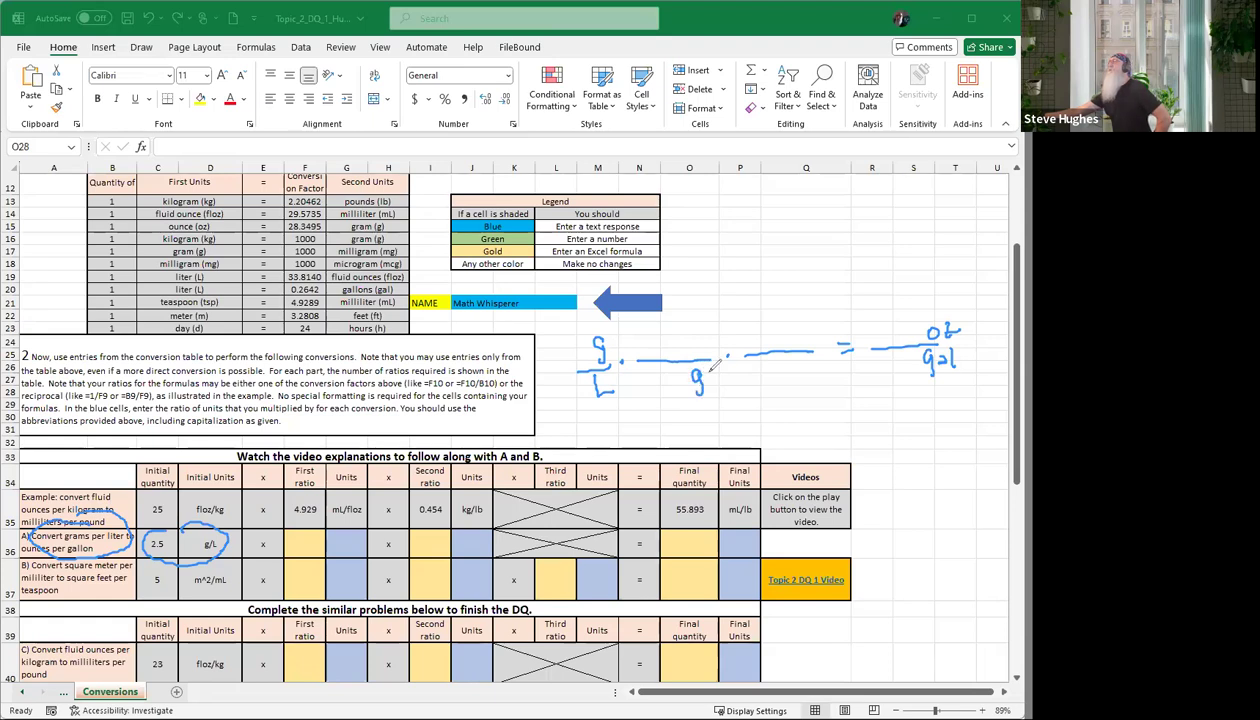
{"action": "left_click_drag", "start_coordinate": [686, 338], "coordinate": [704, 346]}
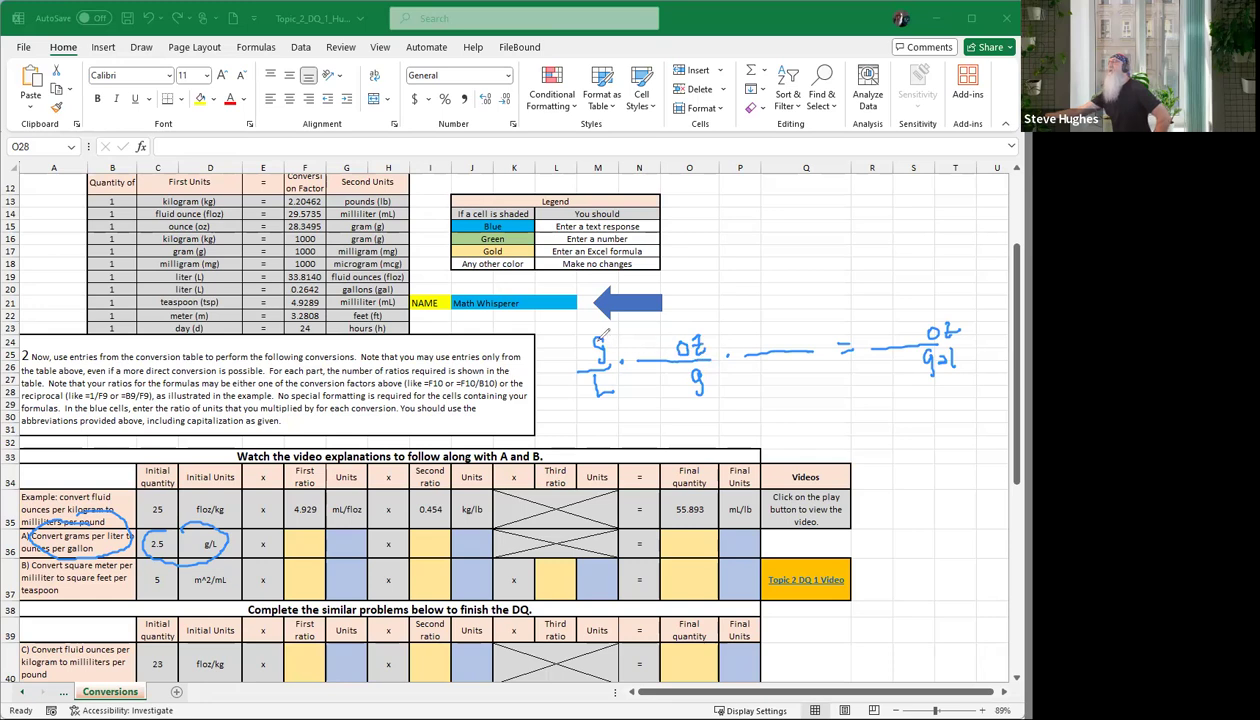
{"action": "left_click_drag", "start_coordinate": [702, 376], "coordinate": [710, 390]}
{"action": "left_click_drag", "start_coordinate": [699, 316], "coordinate": [918, 316]}
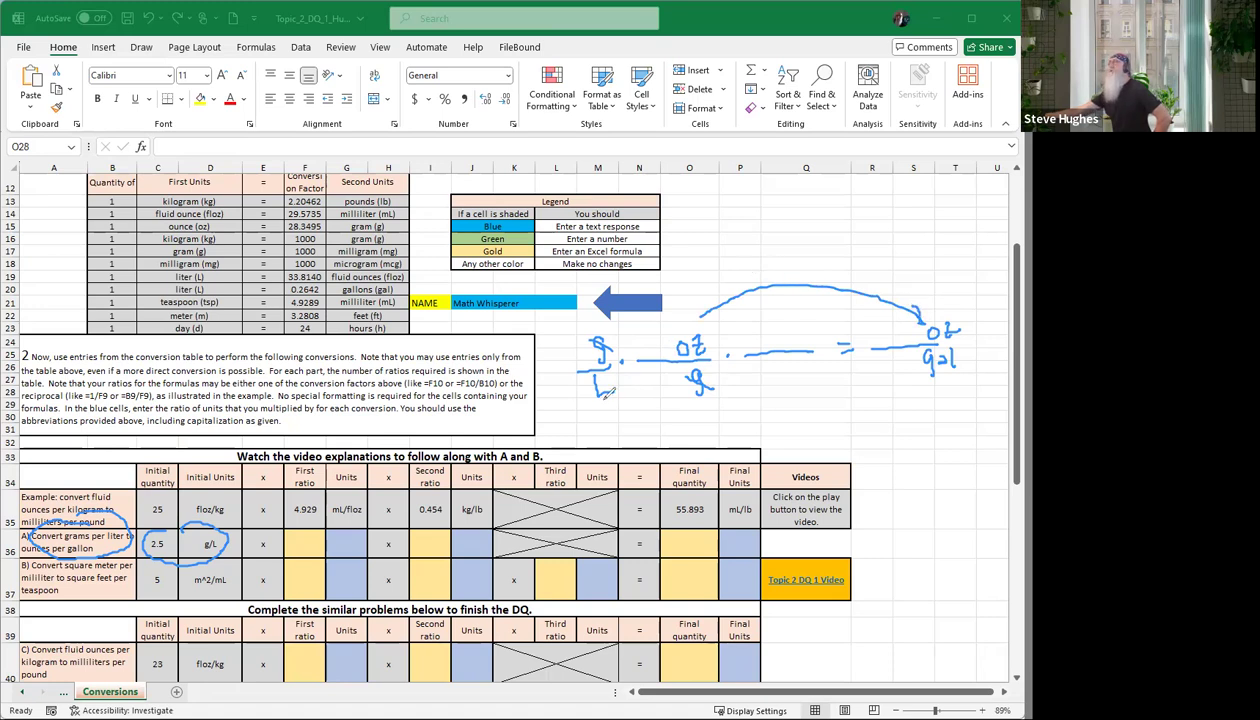
{"action": "mouse_move", "coordinate": [798, 333]}
{"action": "left_mouse_down"}
{"action": "mouse_move", "coordinate": [812, 349]}
{"action": "mouse_move", "coordinate": [794, 378]}
{"action": "mouse_move", "coordinate": [820, 376]}
{"action": "left_mouse_up"}
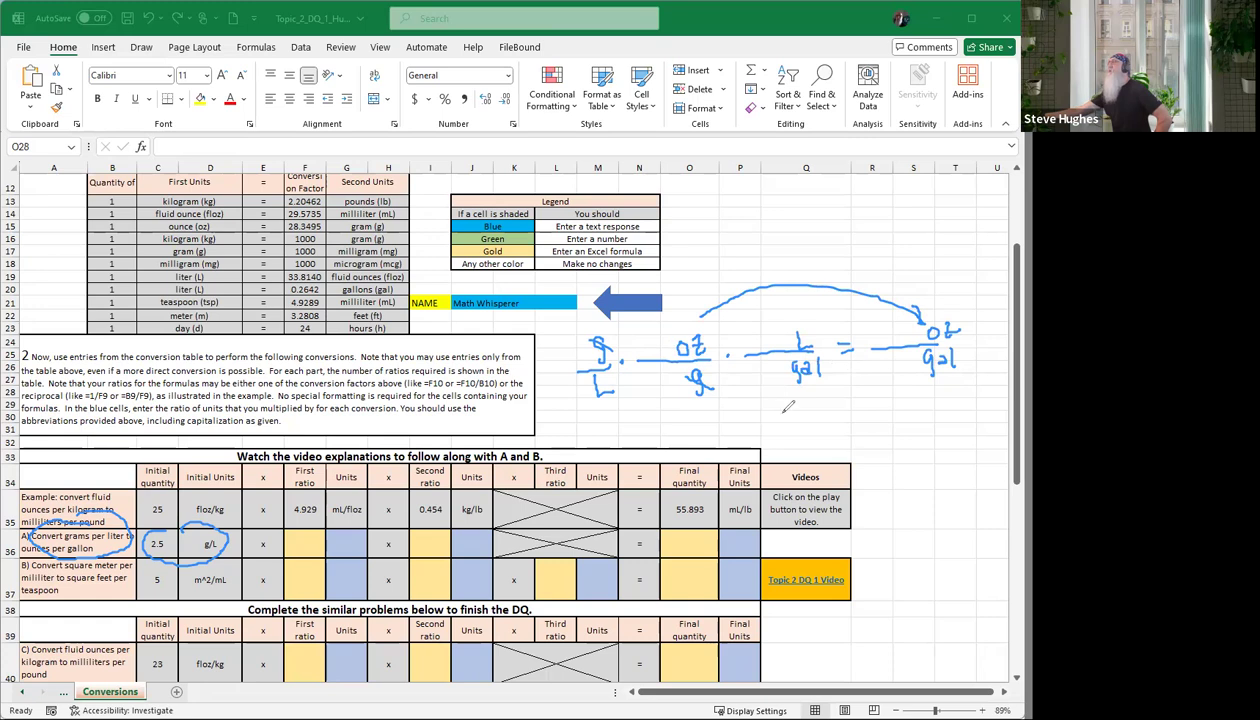
{"action": "left_click_drag", "start_coordinate": [615, 377], "coordinate": [590, 391]}
{"action": "left_click_drag", "start_coordinate": [798, 346], "coordinate": [810, 334]}
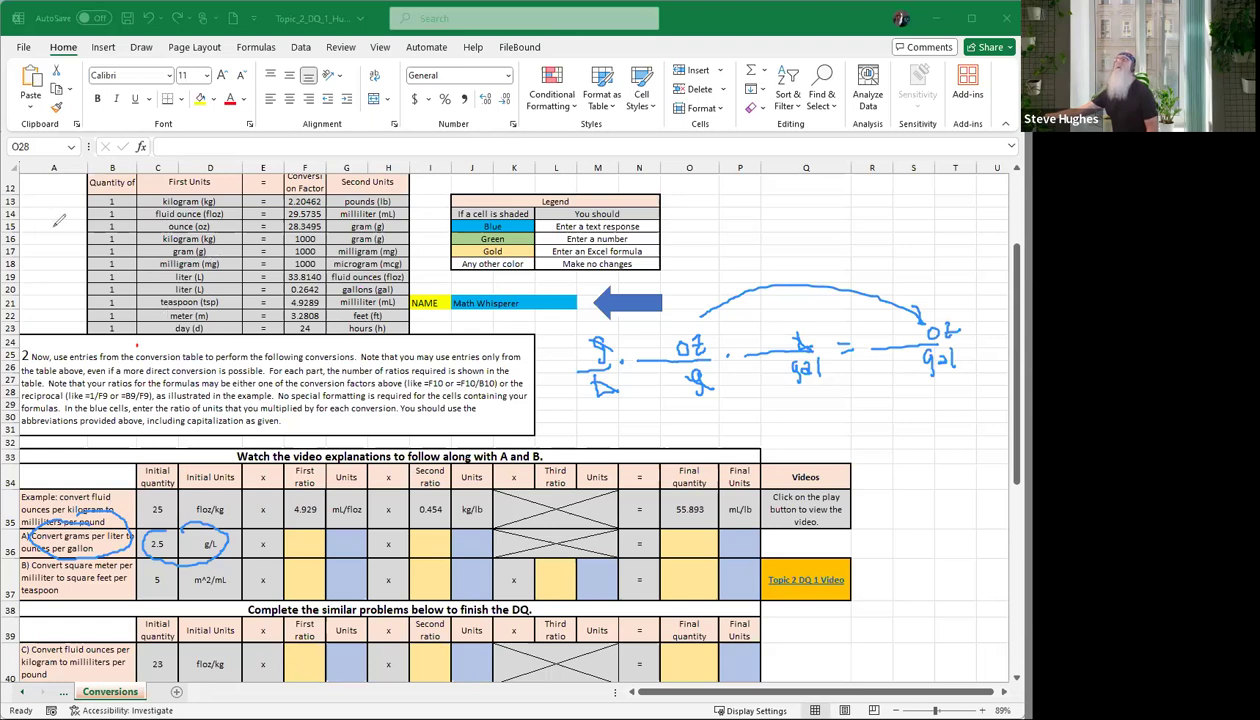
Mark the ounce row and columns B and F, labelling the oz/g ratio B15/F15.
{"action": "mouse_move", "coordinate": [35, 227]}
{"action": "left_mouse_down"}
{"action": "mouse_move", "coordinate": [78, 227]}
{"action": "mouse_move", "coordinate": [68, 232]}
{"action": "left_mouse_up"}
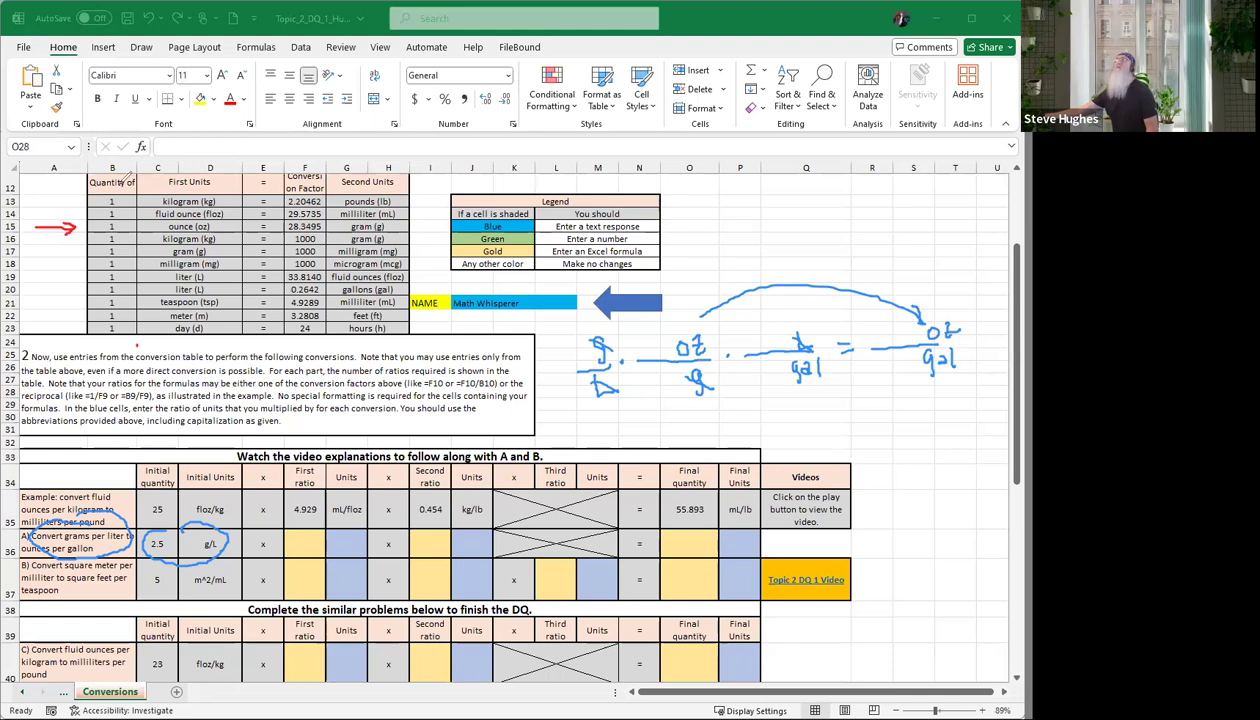
{"action": "left_click_drag", "start_coordinate": [121, 160], "coordinate": [117, 214]}
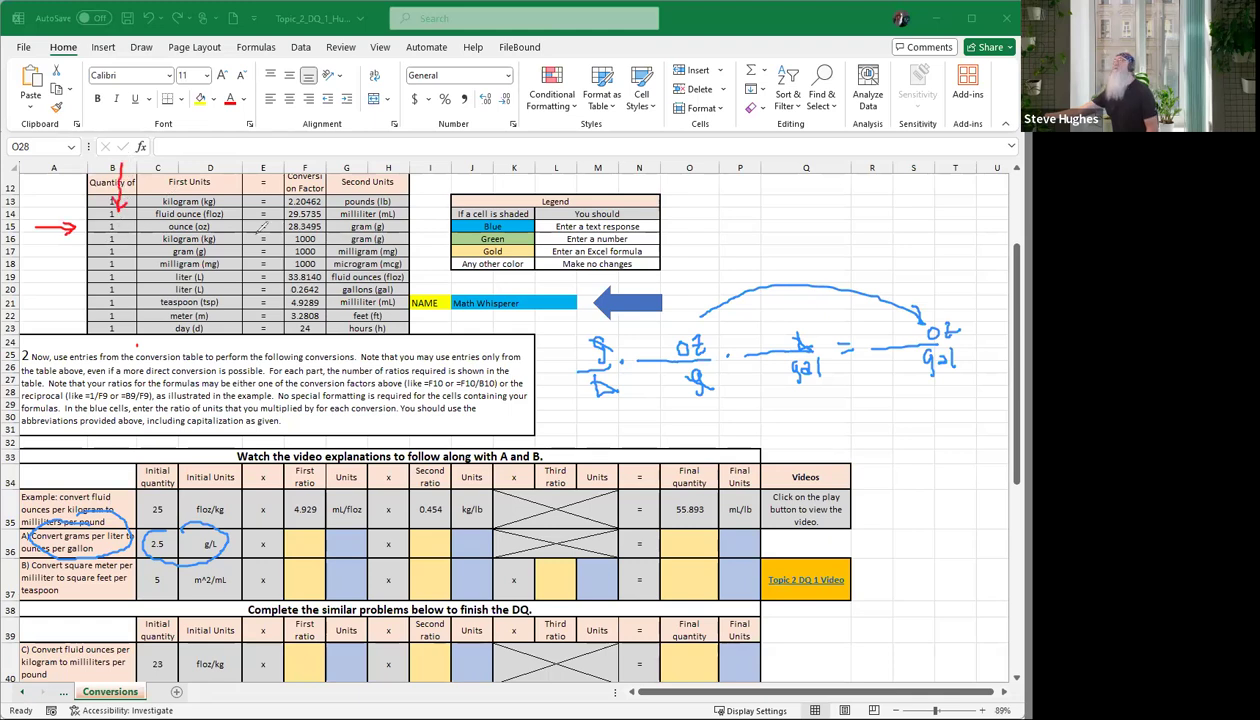
{"action": "mouse_move", "coordinate": [637, 338]}
{"action": "left_mouse_down"}
{"action": "mouse_move", "coordinate": [638, 352]}
{"action": "mouse_move", "coordinate": [654, 350]}
{"action": "left_mouse_up"}
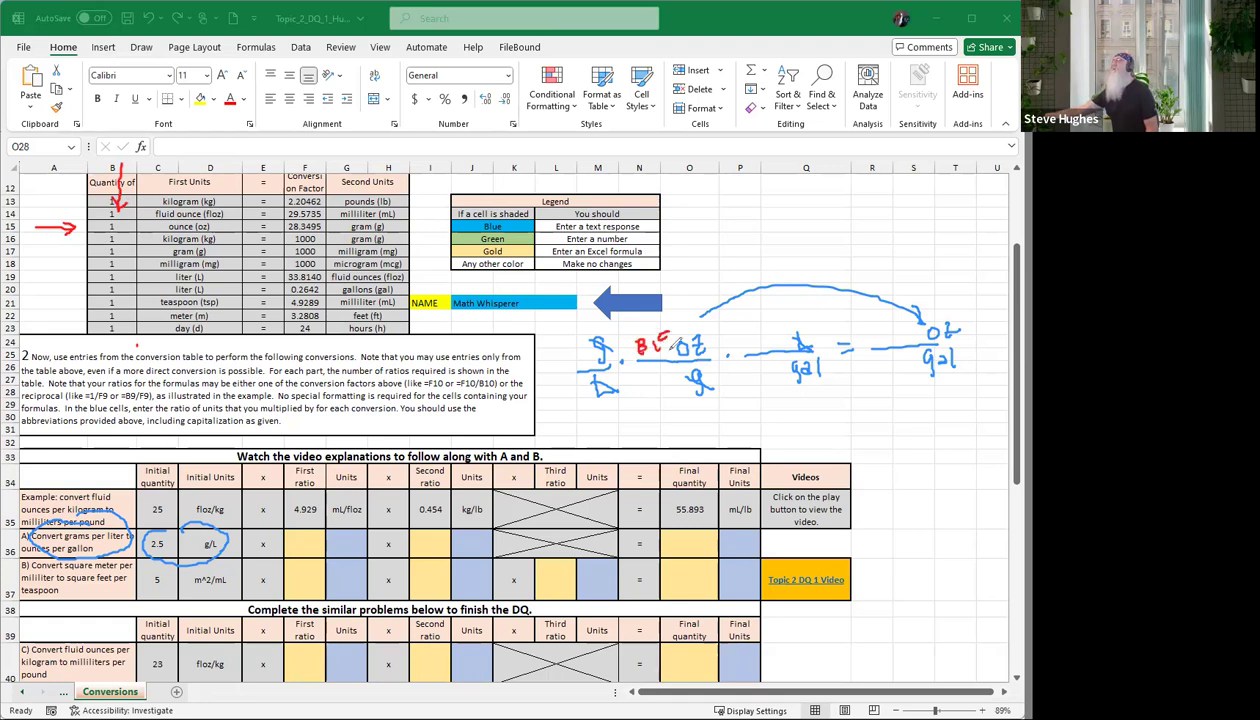
{"action": "left_click_drag", "start_coordinate": [658, 339], "coordinate": [670, 333]}
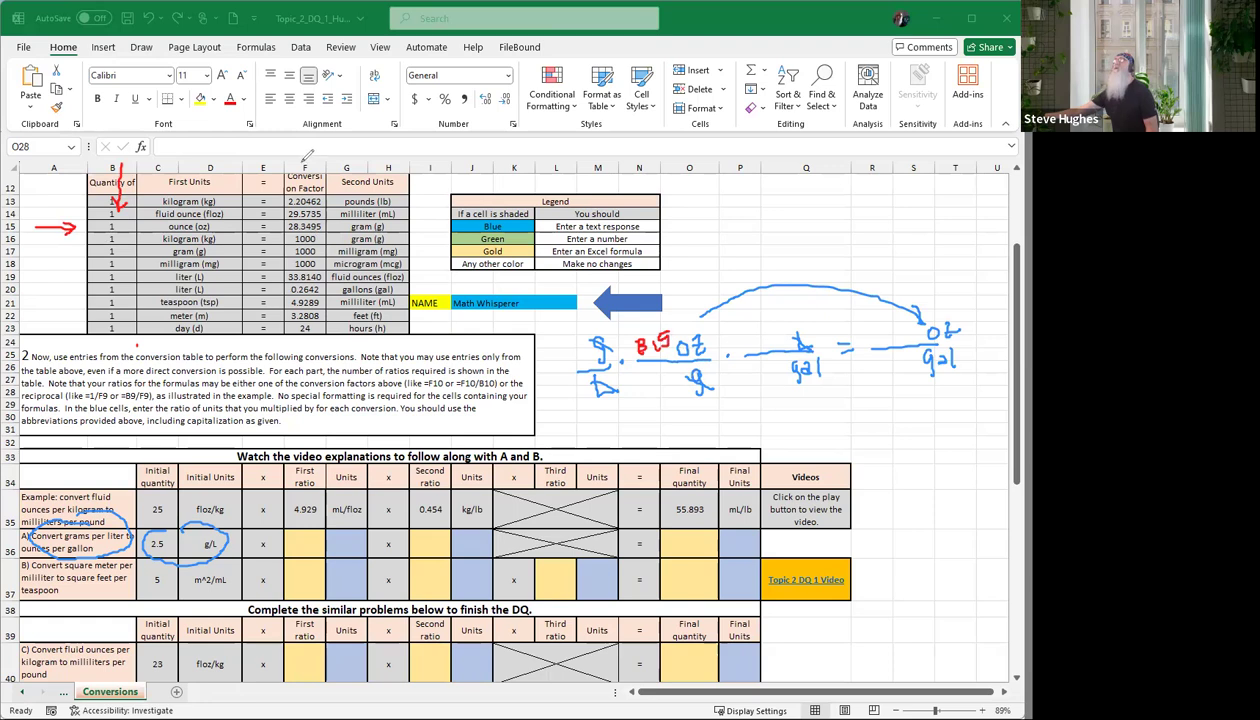
{"action": "left_click_drag", "start_coordinate": [307, 158], "coordinate": [304, 200]}
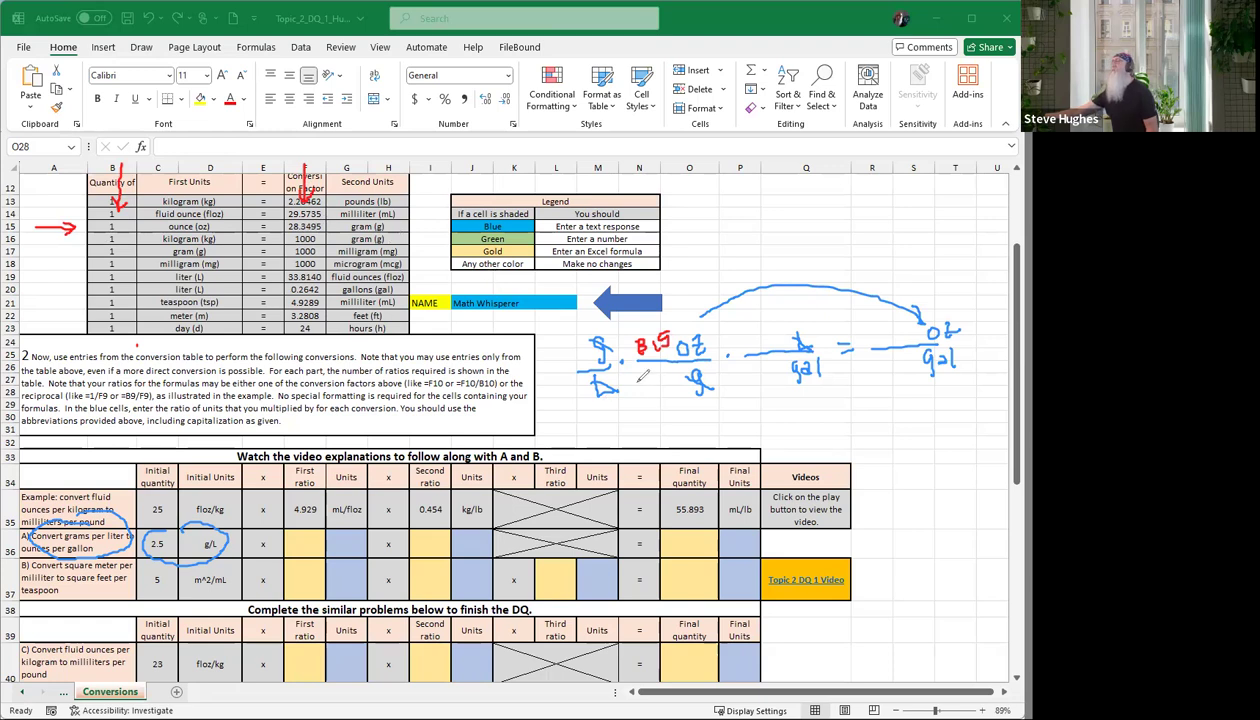
{"action": "mouse_move", "coordinate": [643, 376]}
{"action": "left_mouse_down"}
{"action": "mouse_move", "coordinate": [652, 388]}
{"action": "mouse_move", "coordinate": [676, 376]}
{"action": "mouse_move", "coordinate": [656, 390]}
{"action": "left_mouse_up"}
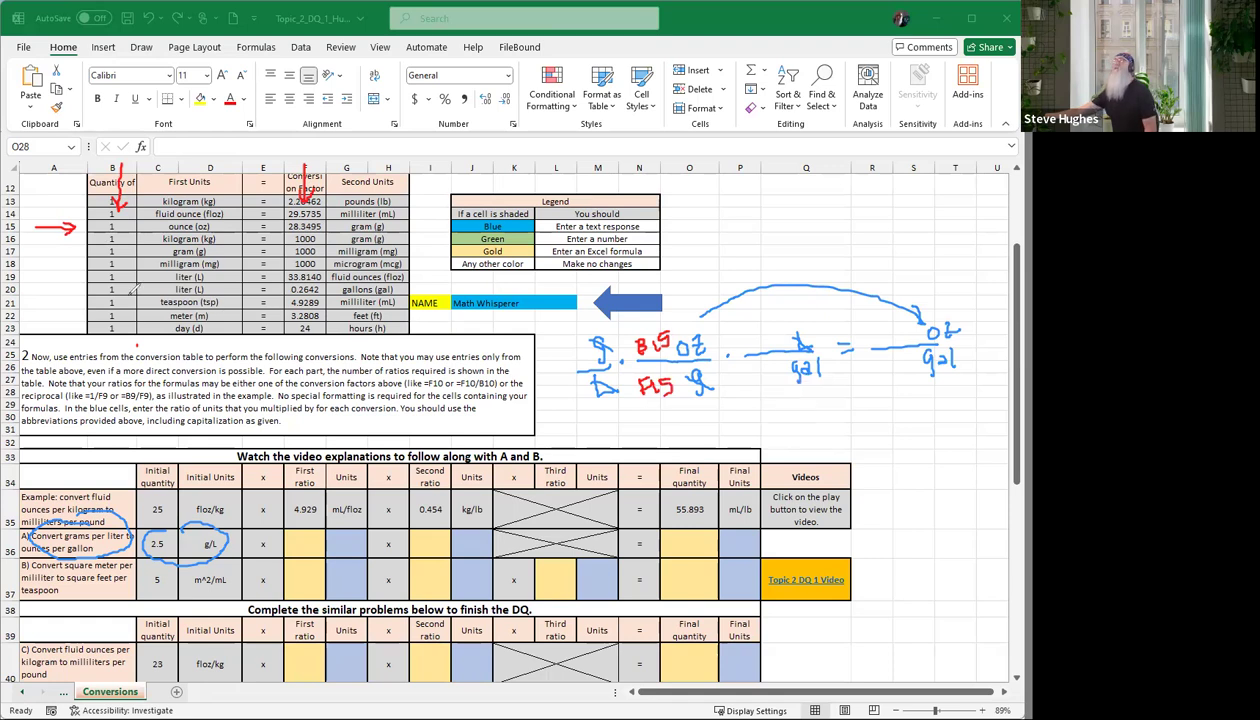
Mark the liter-to-gallon row, circle 0.2642, and label the L/gal ratio B20/F20.
{"action": "left_click_drag", "start_coordinate": [35, 290], "coordinate": [72, 291]}
{"action": "left_click_drag", "start_coordinate": [62, 285], "coordinate": [62, 297]}
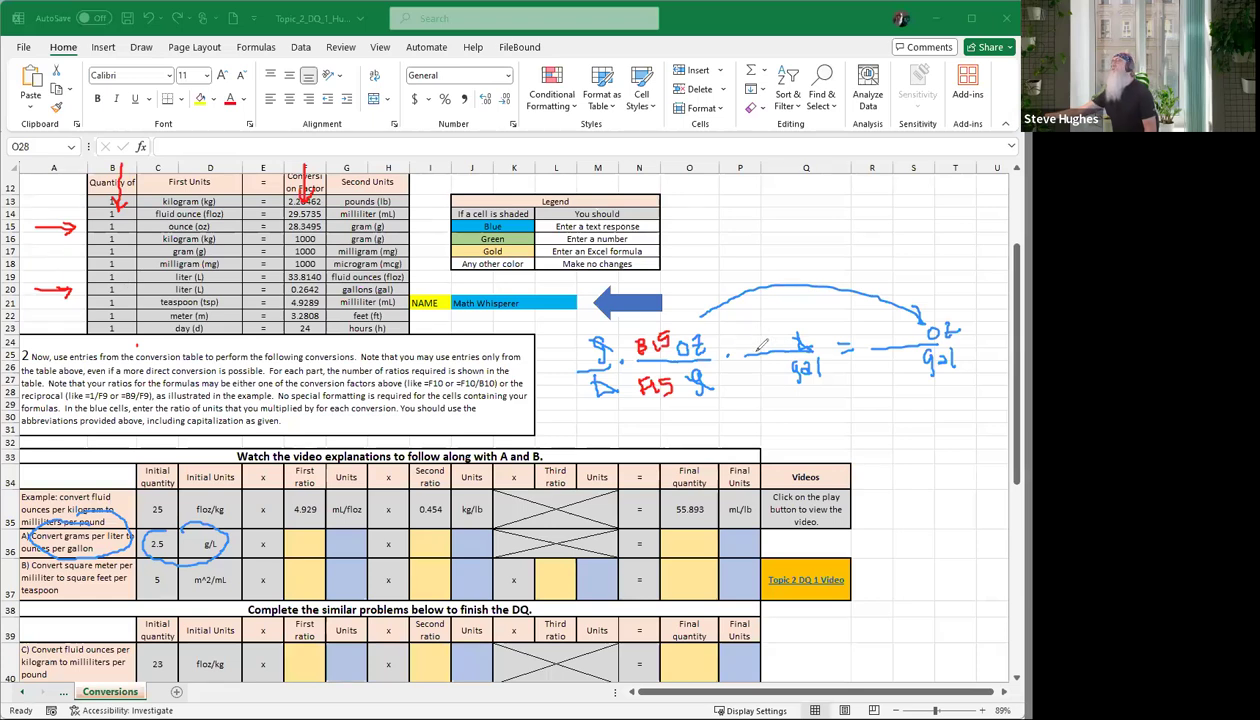
{"action": "mouse_move", "coordinate": [752, 345]}
{"action": "left_mouse_down"}
{"action": "mouse_move", "coordinate": [760, 330]}
{"action": "mouse_move", "coordinate": [798, 334]}
{"action": "left_mouse_up"}
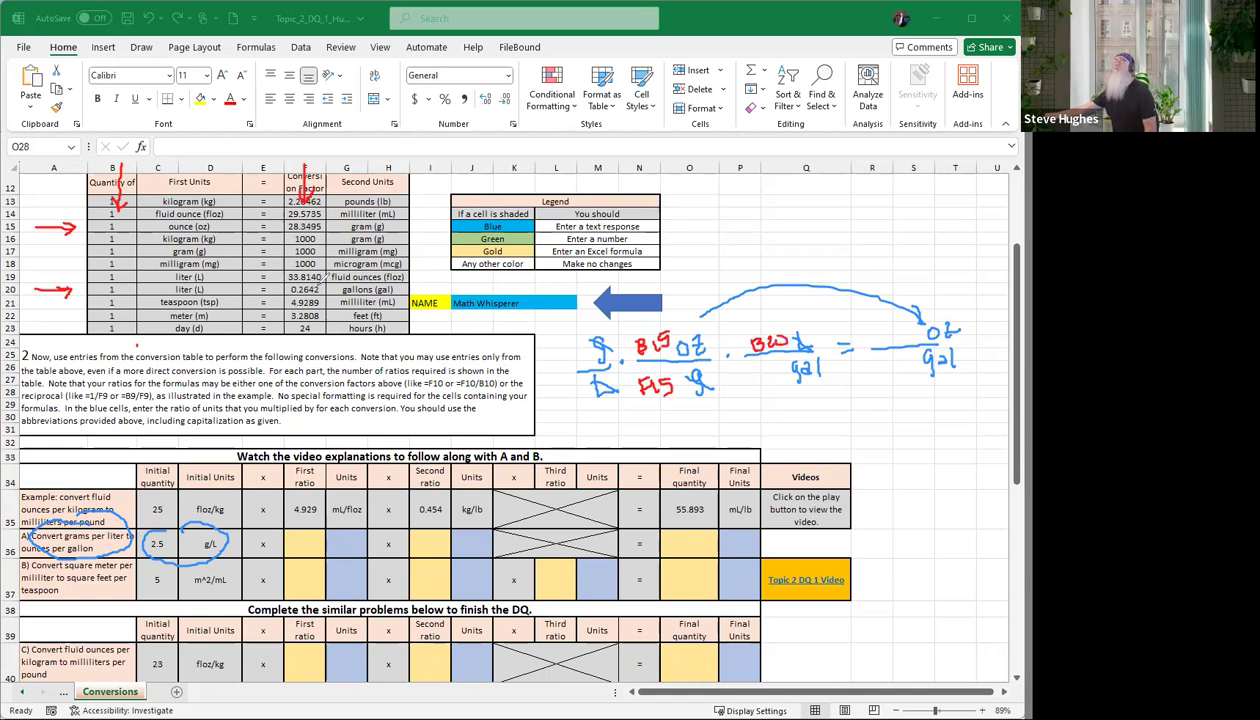
{"action": "mouse_move", "coordinate": [316, 280]}
{"action": "left_mouse_down"}
{"action": "mouse_move", "coordinate": [282, 286]}
{"action": "mouse_move", "coordinate": [318, 288]}
{"action": "left_mouse_up"}
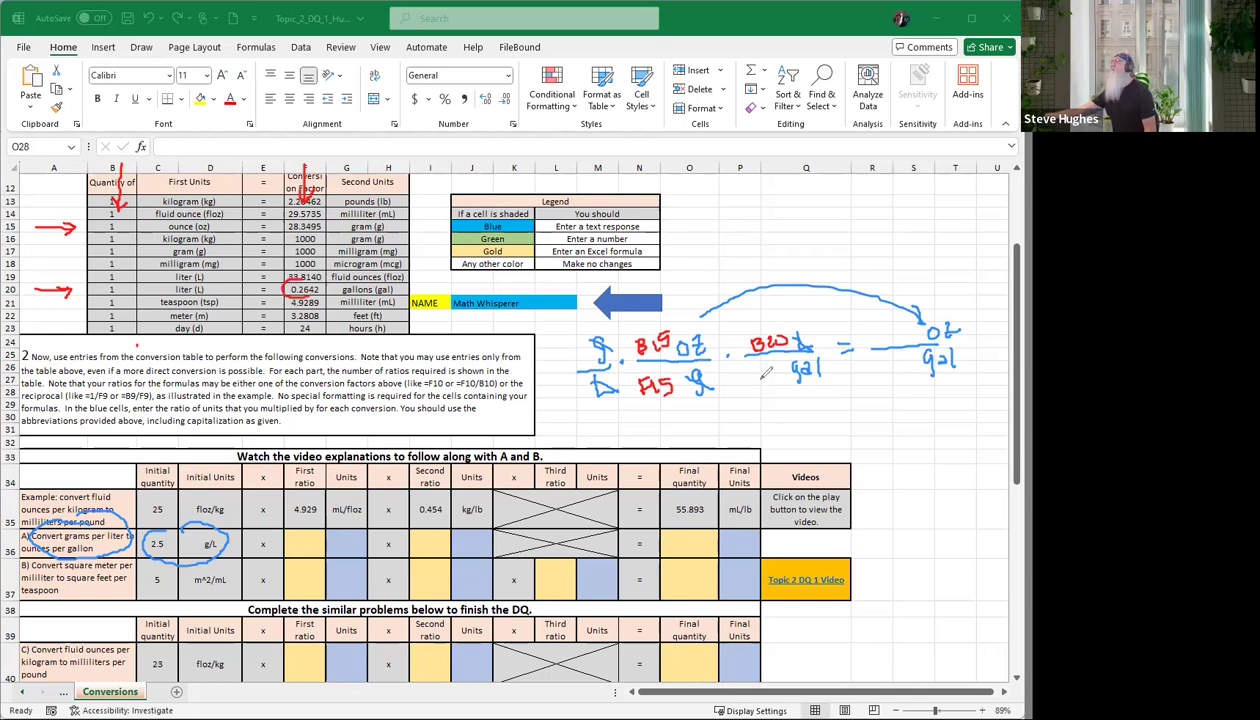
{"action": "mouse_move", "coordinate": [758, 366]}
{"action": "left_mouse_down"}
{"action": "mouse_move", "coordinate": [758, 378]}
{"action": "mouse_move", "coordinate": [768, 366]}
{"action": "mouse_move", "coordinate": [783, 377]}
{"action": "left_mouse_up"}
{"action": "left_click_drag", "start_coordinate": [785, 356], "coordinate": [806, 349]}
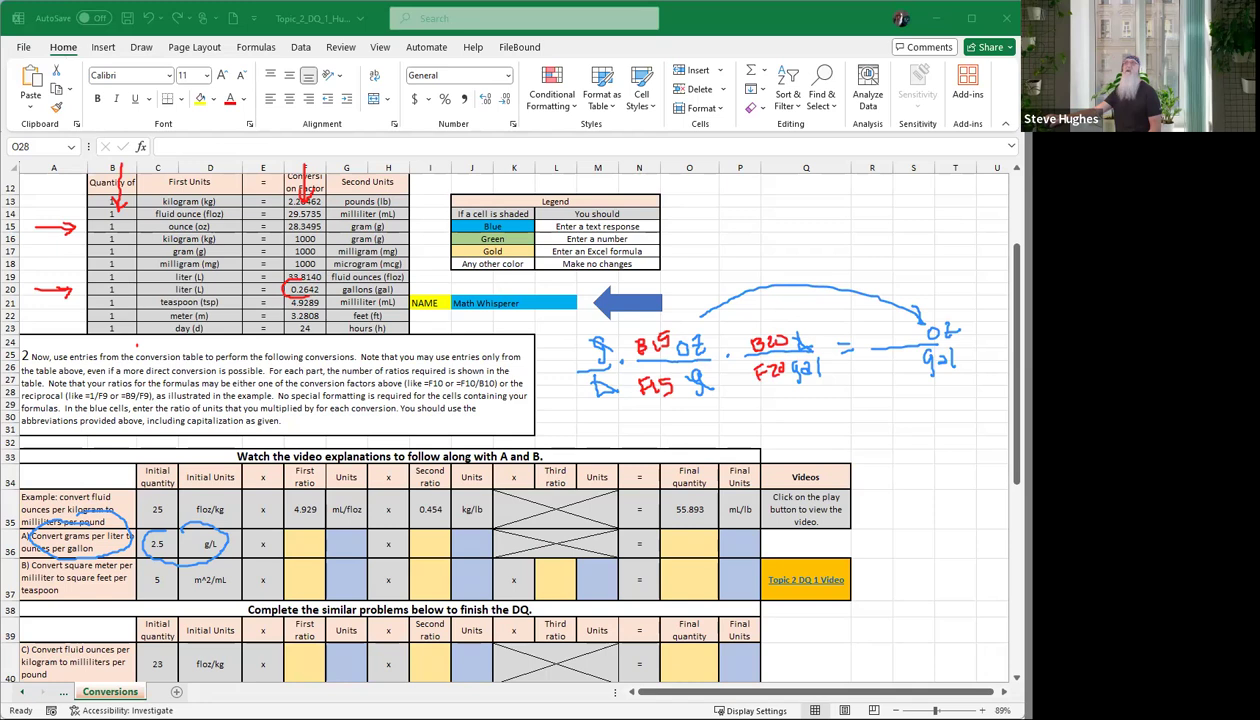
Enter =B15/F15 in F36 (0.035) and begin its oz/g units label.
{"action": "left_click", "coordinate": [304, 544]}
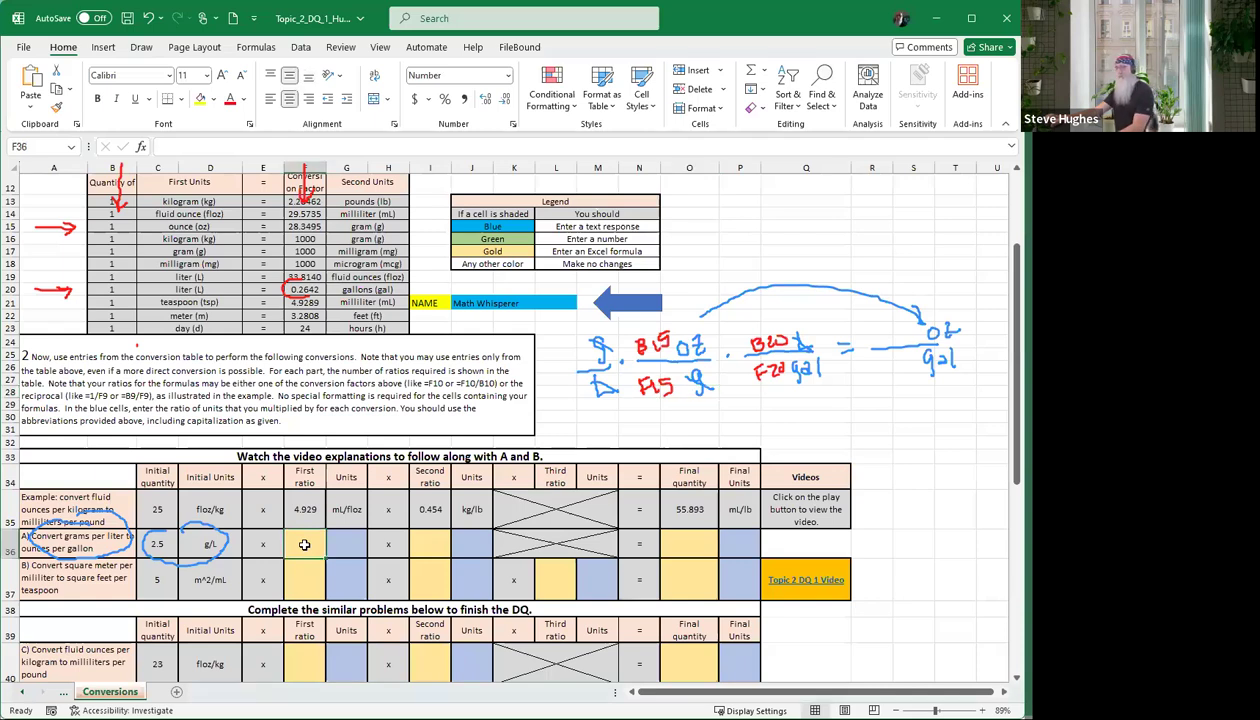
{"action": "type", "text": "="}
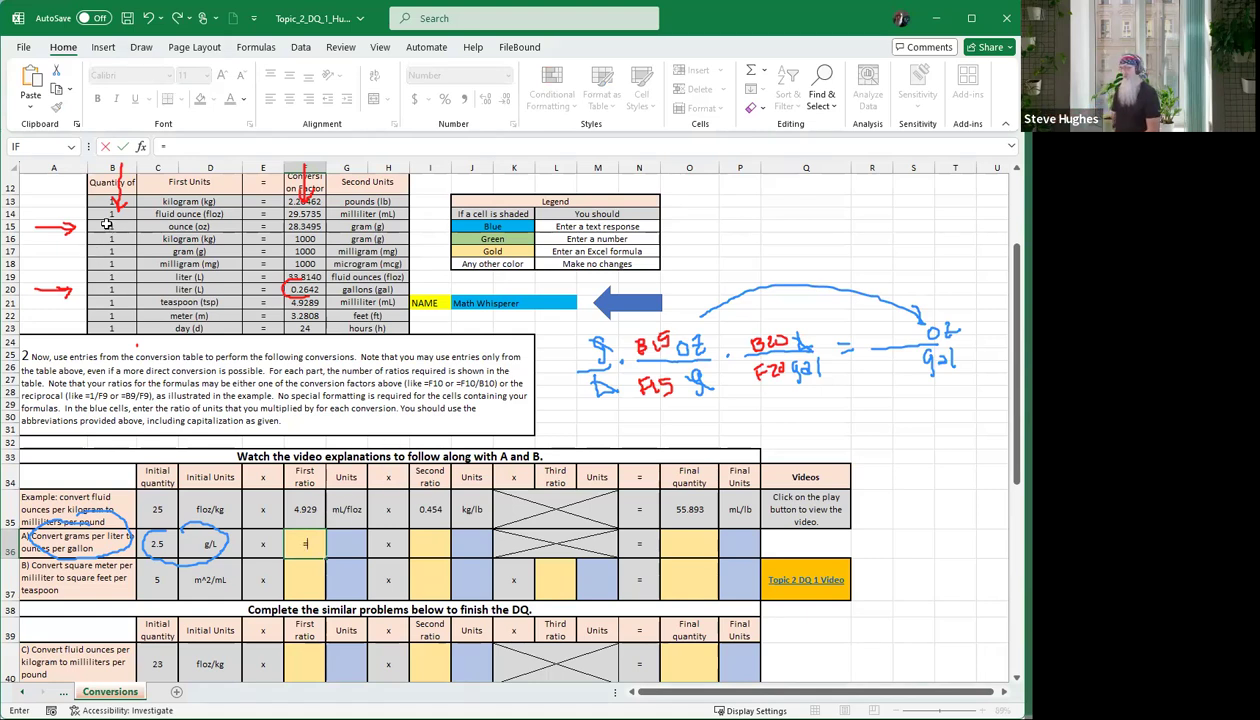
{"action": "left_click", "coordinate": [107, 225]}
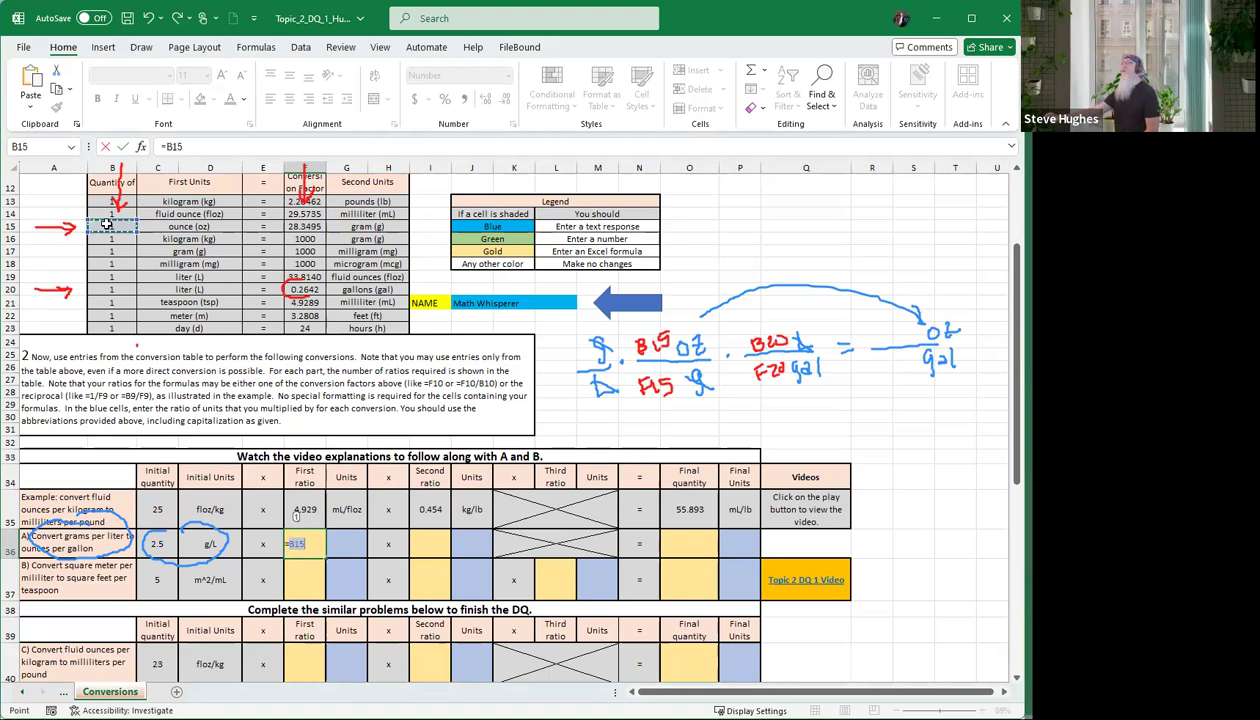
{"action": "type", "text": "/"}
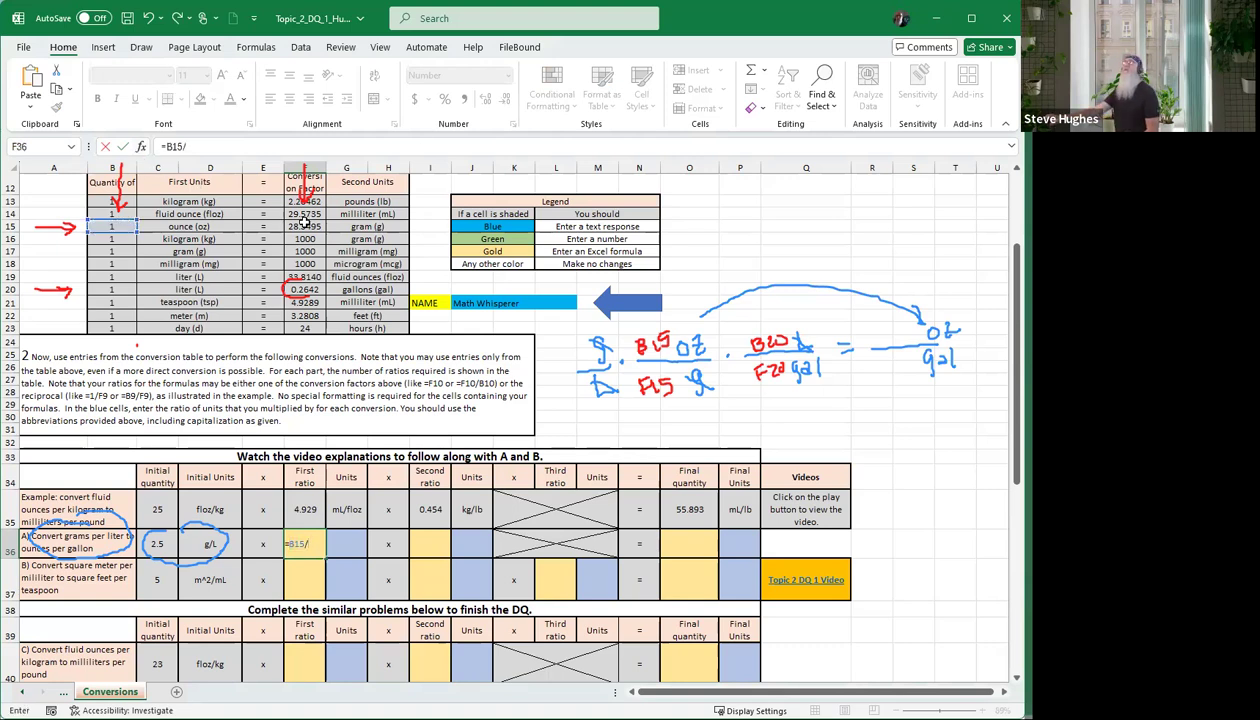
{"action": "left_click", "coordinate": [307, 229]}
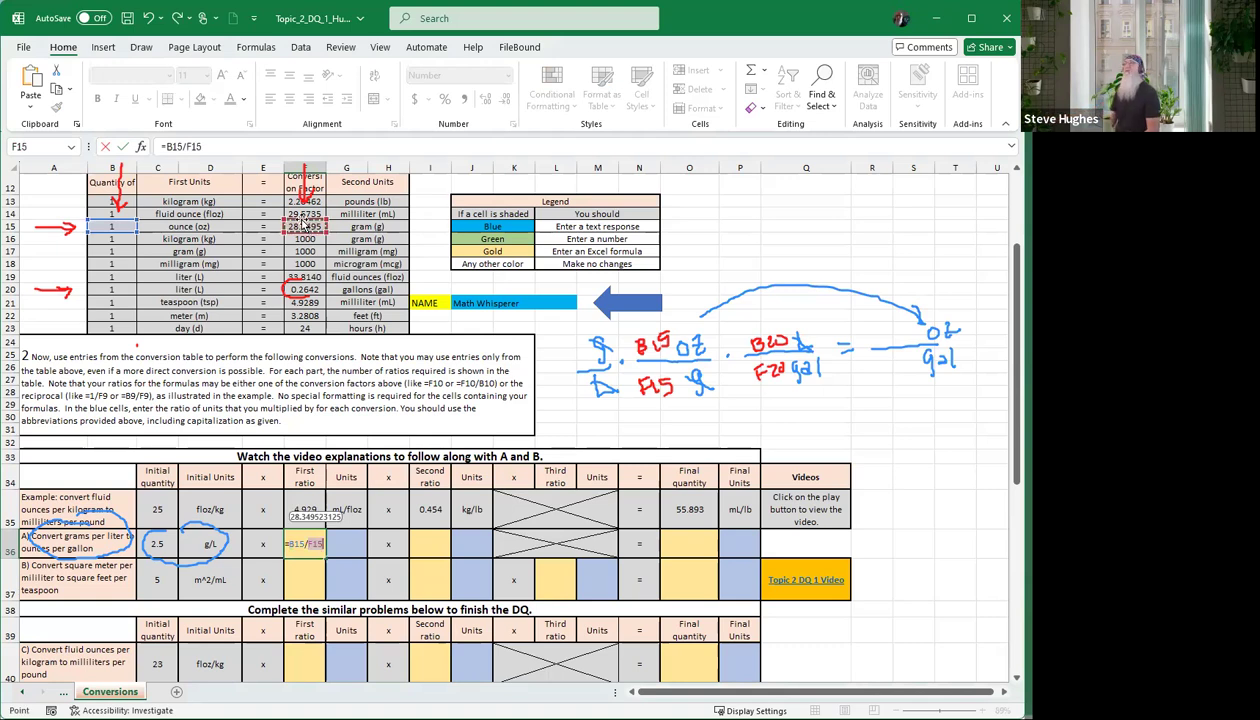
{"action": "key", "text": "Return"}
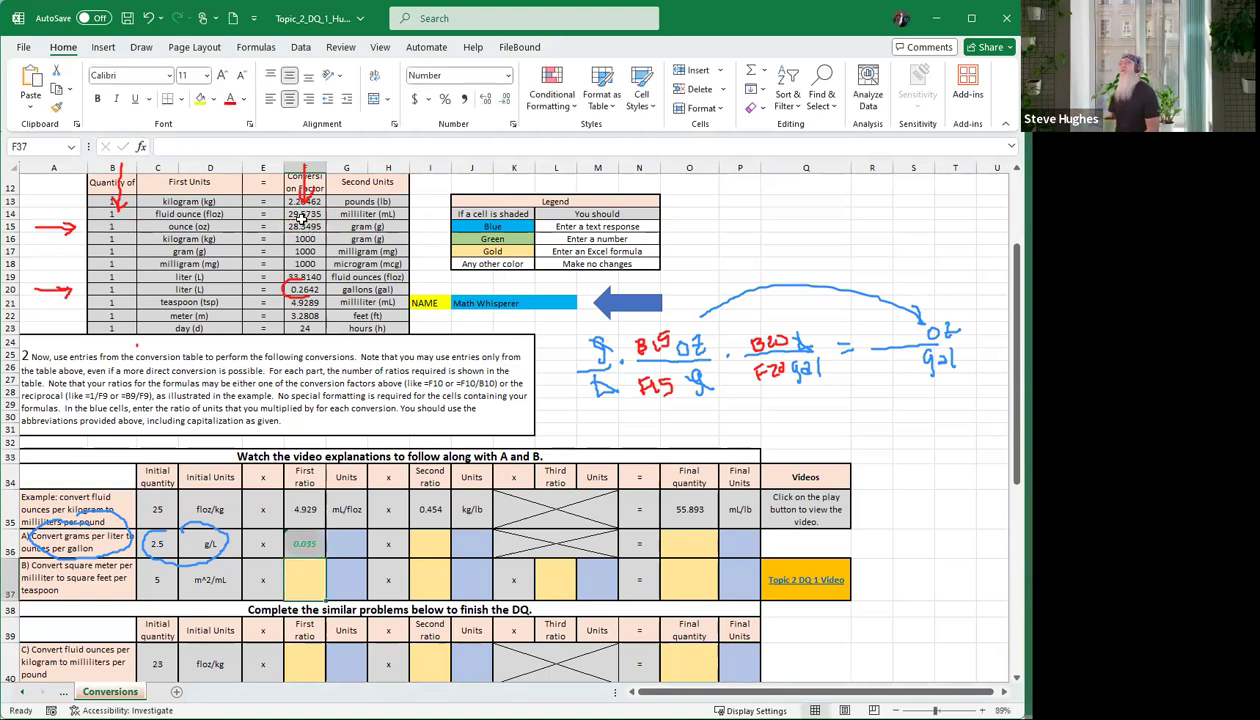
{"action": "key", "text": "Up"}
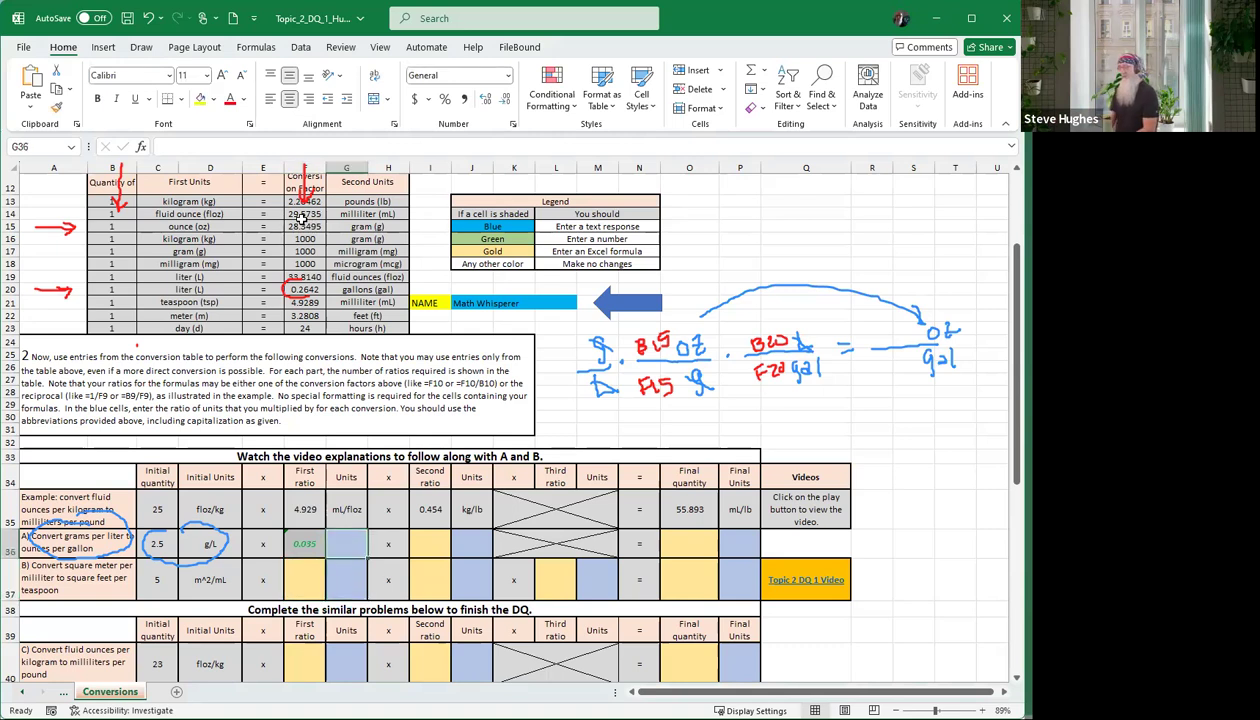
{"action": "type", "text": "o"}
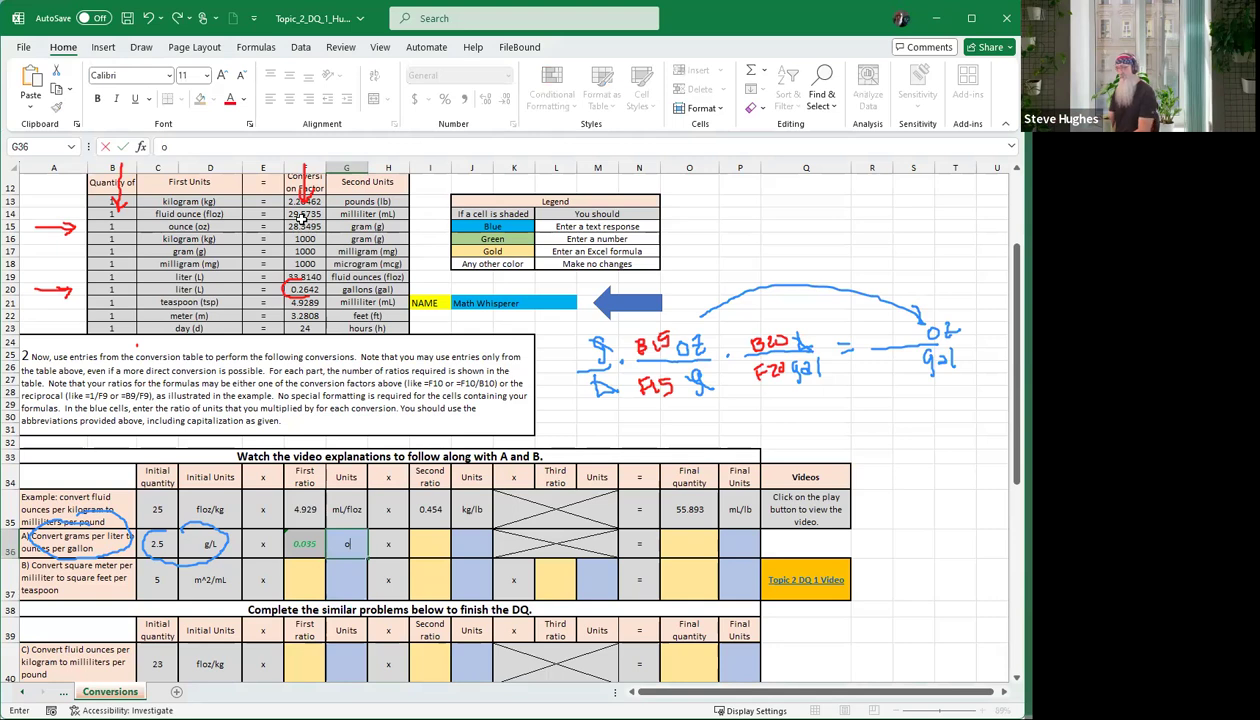
{"action": "type", "text": "z/"}
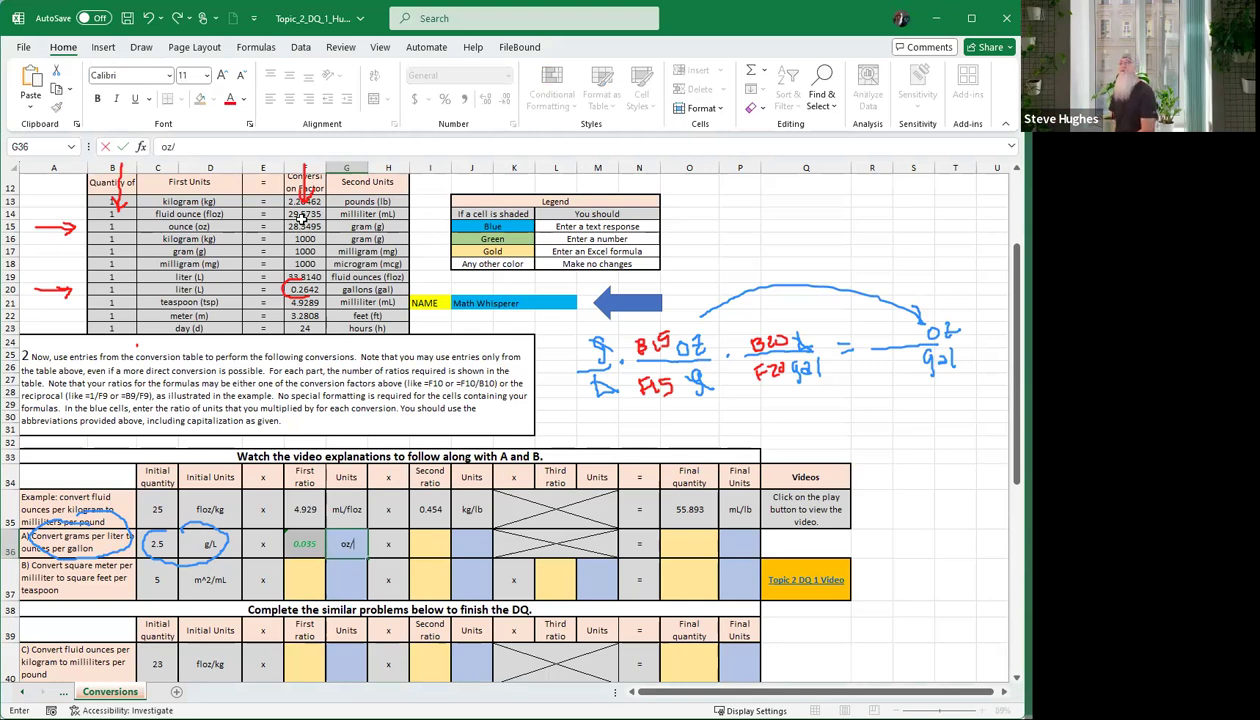
{"action": "type", "text": "g"}
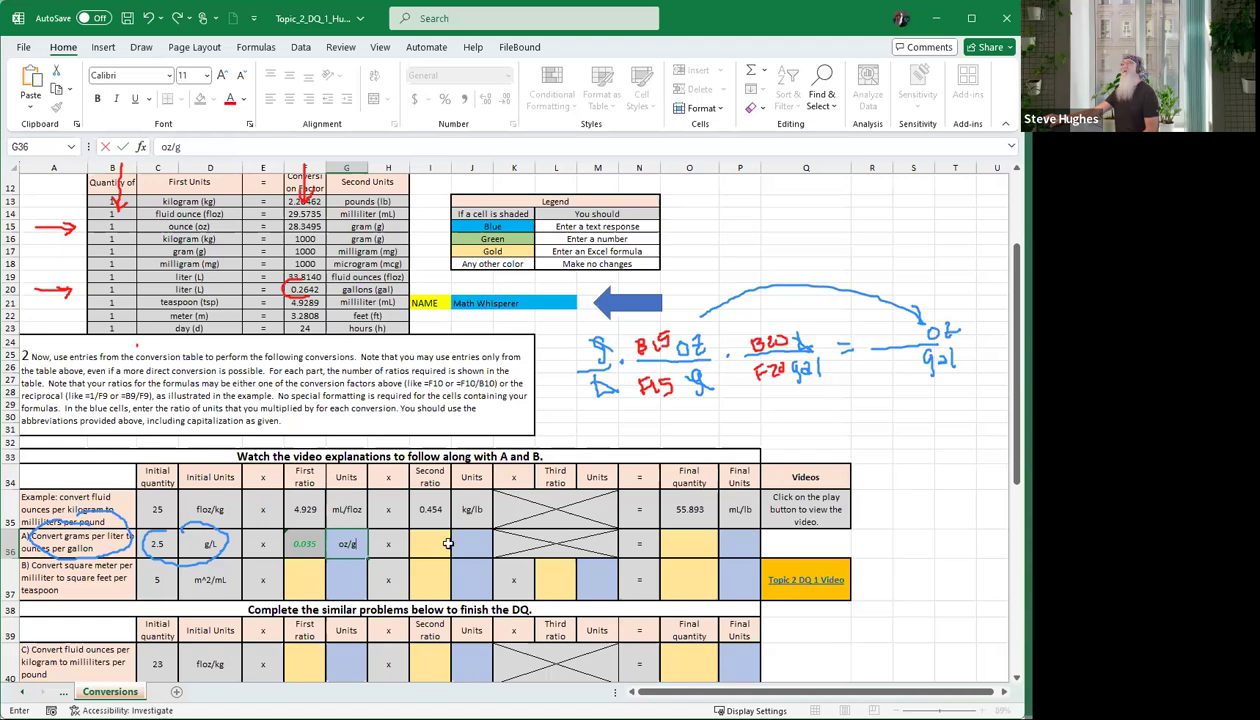
Confirm oz/g, then put =b20/f20 (3.785) in I36 with units L/gal.
{"action": "key", "text": "ctrl+Return"}
{"action": "left_click", "coordinate": [428, 541]}
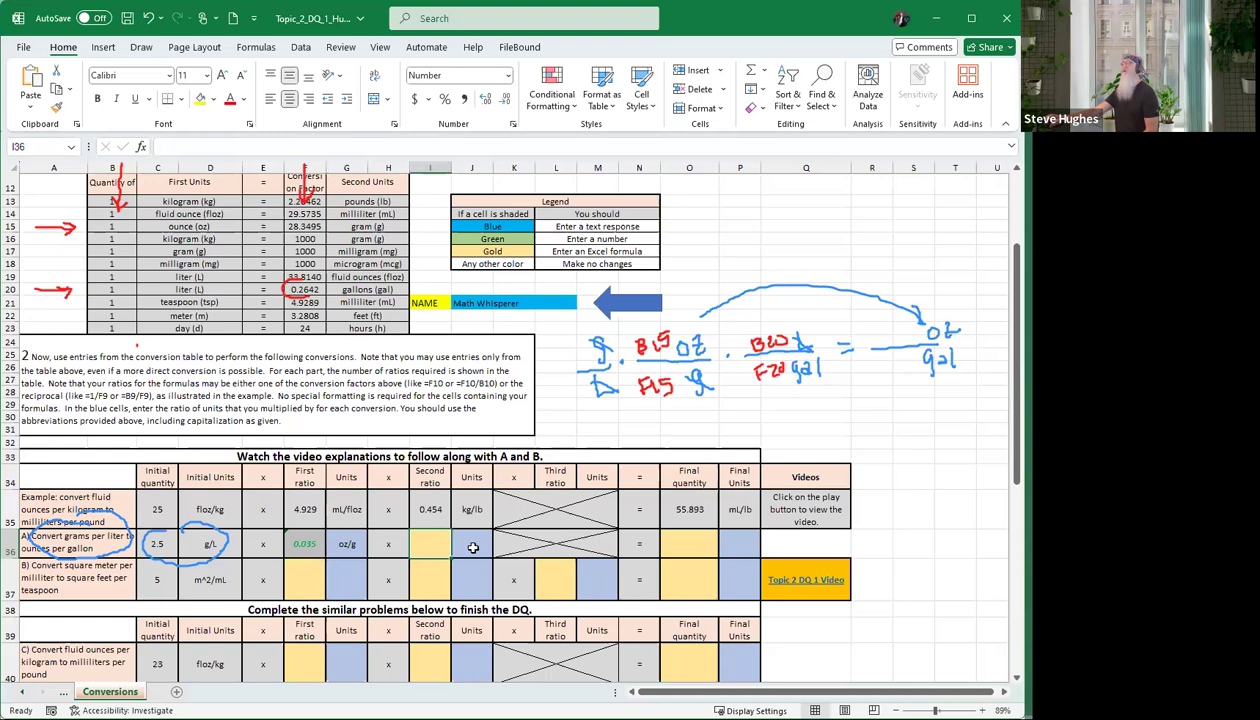
{"action": "type", "text": "="}
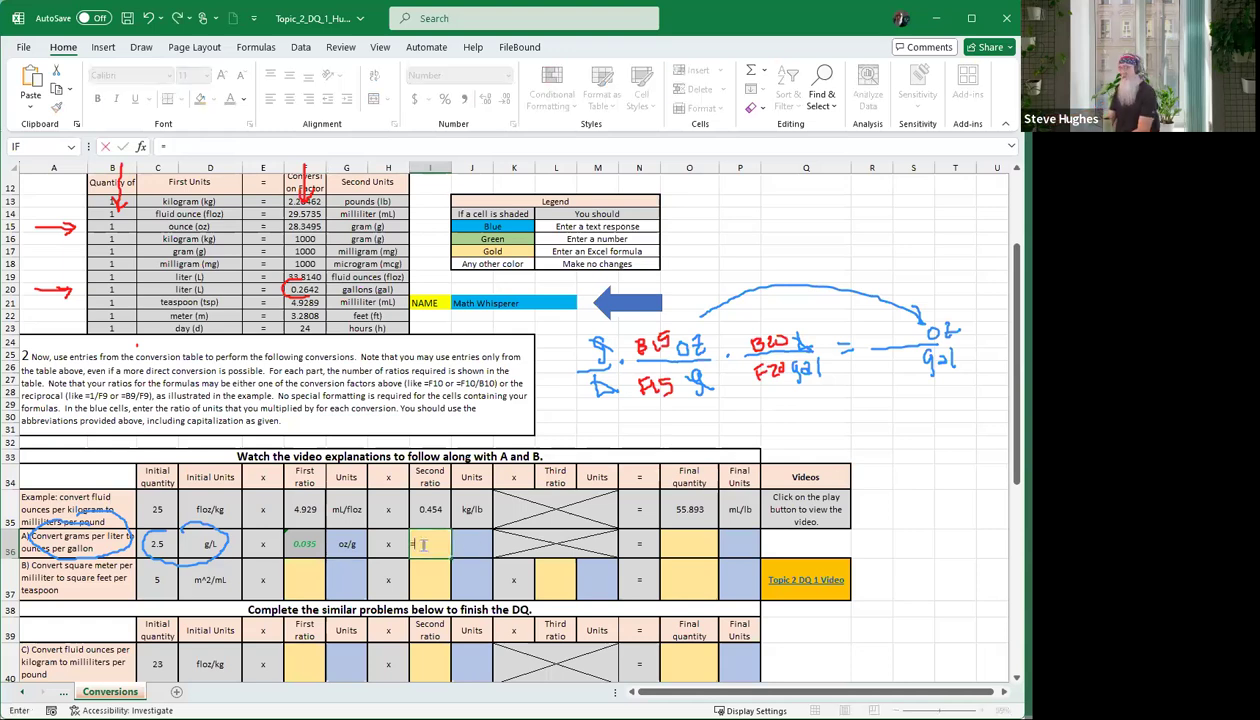
{"action": "type", "text": "b20/"}
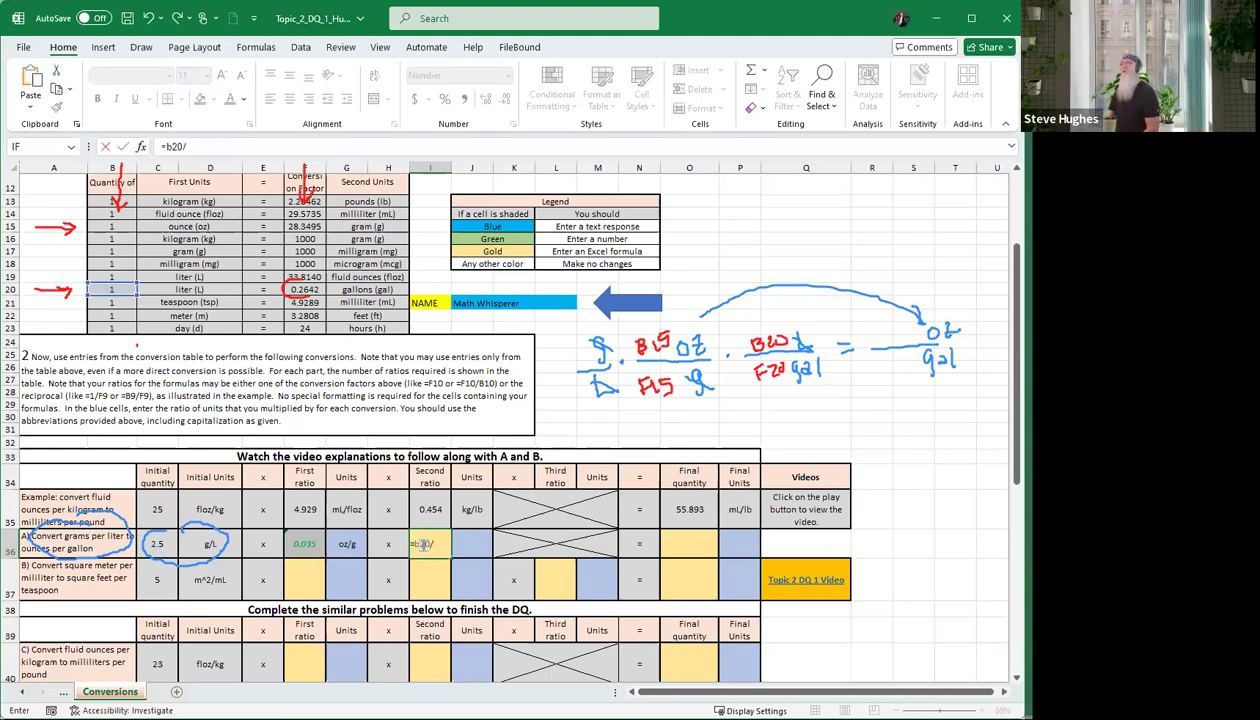
{"action": "type", "text": "f20"}
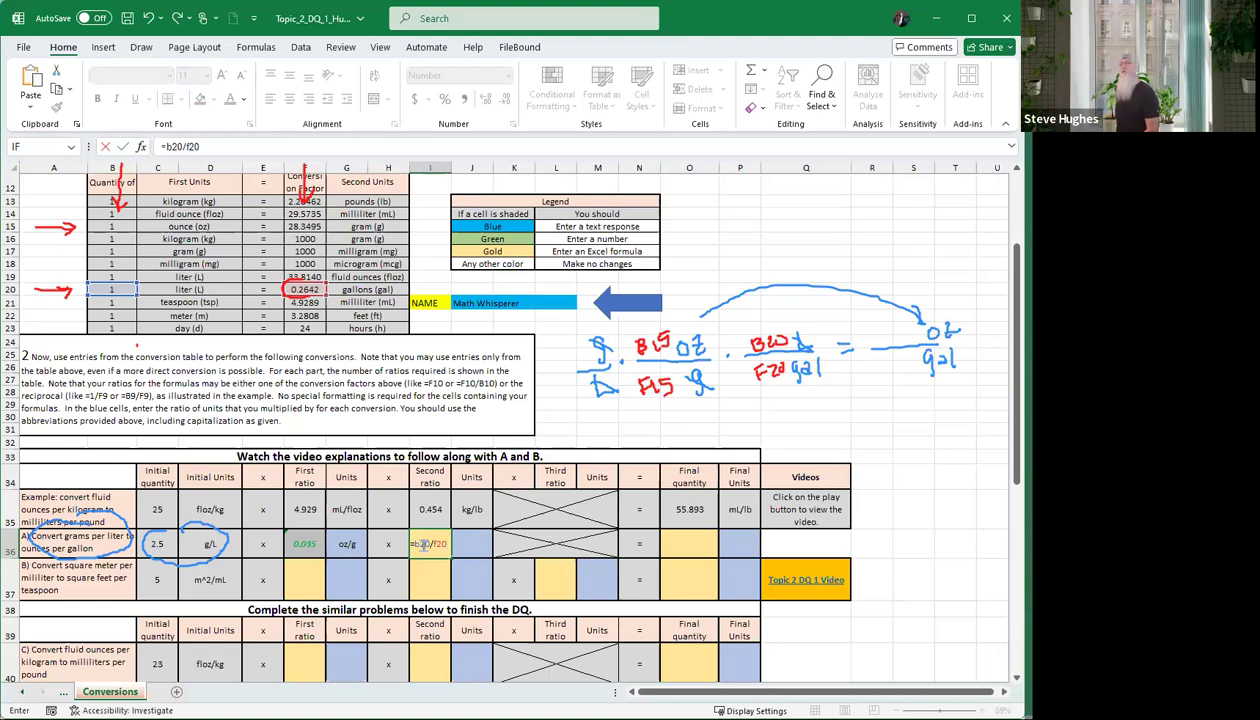
{"action": "key", "text": "Tab"}
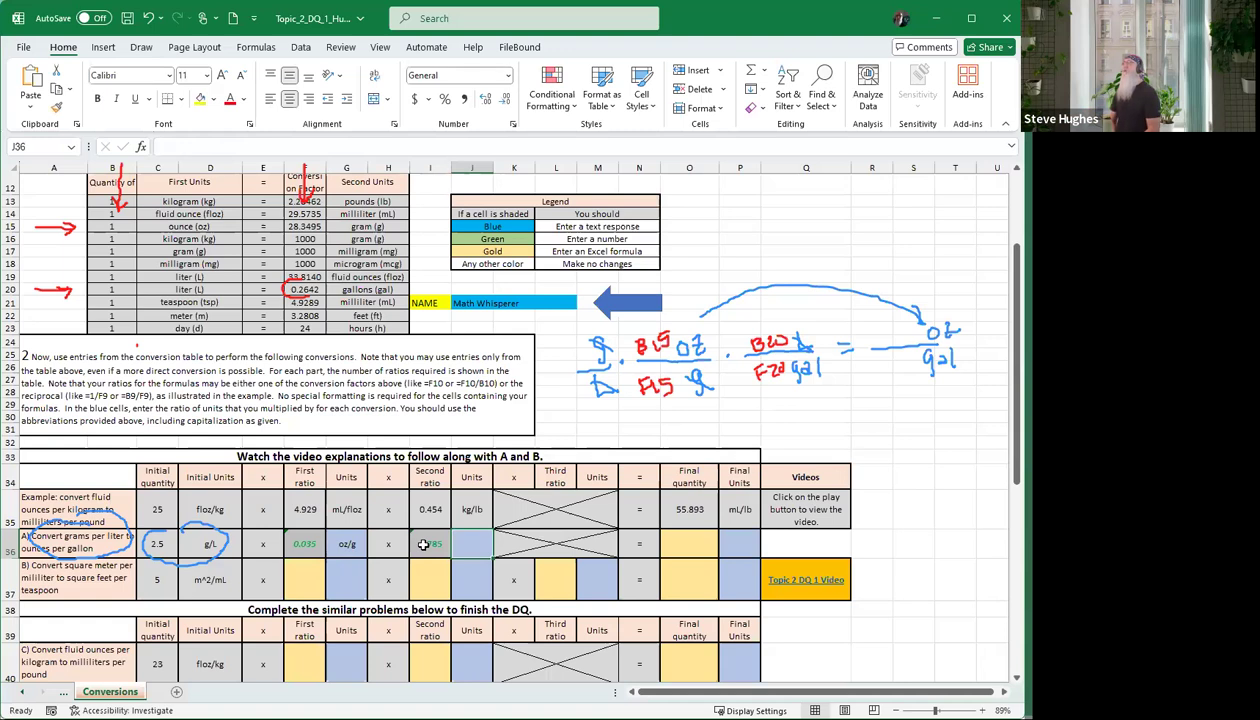
{"action": "type", "text": "L/"}
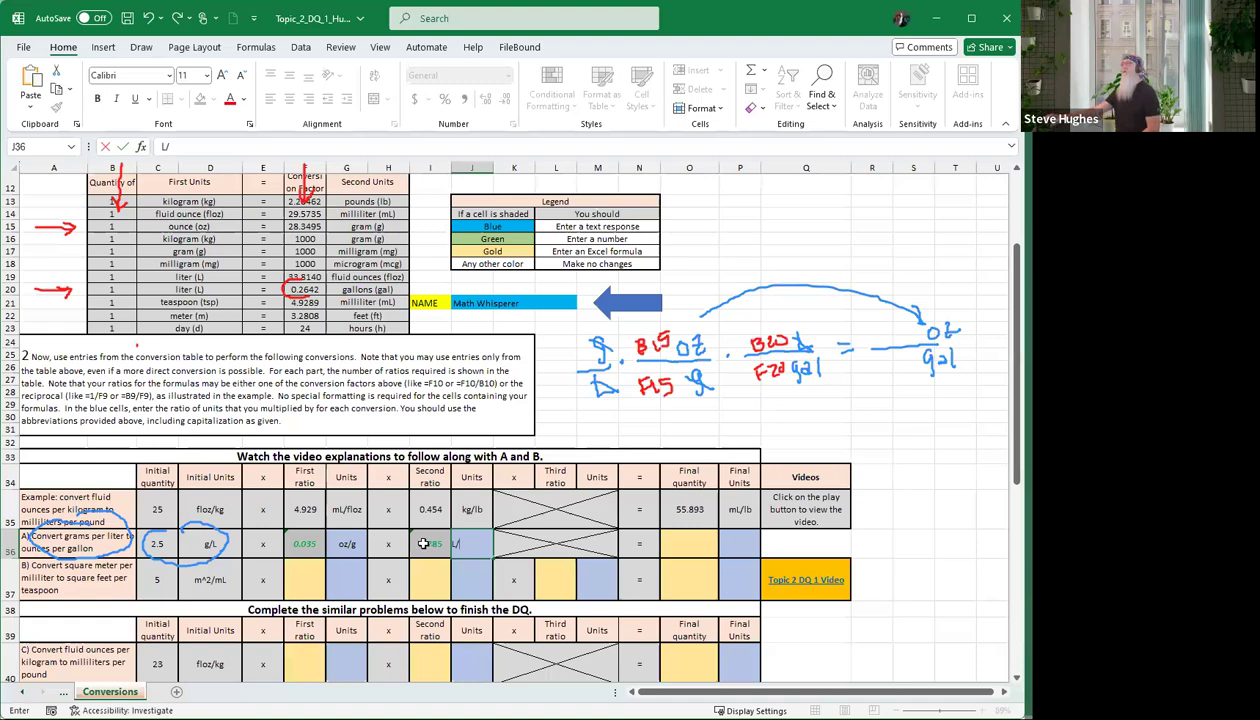
{"action": "type", "text": "gal"}
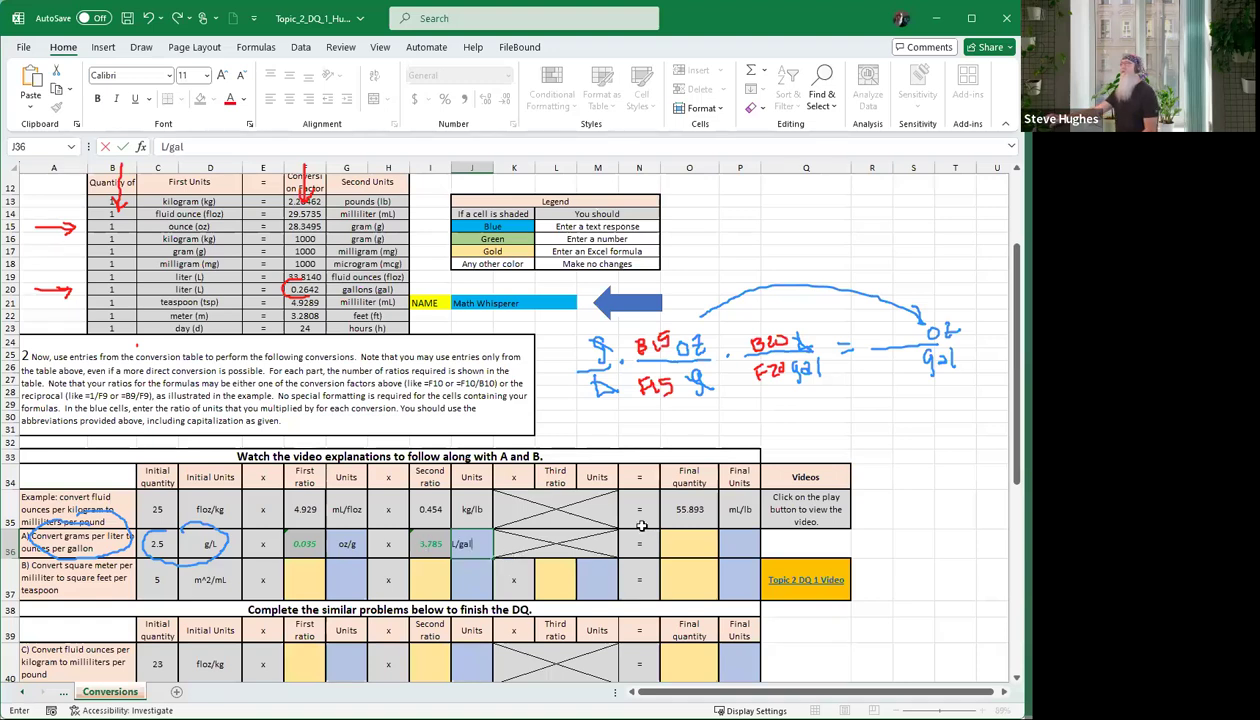
{"action": "left_click", "coordinate": [693, 544]}
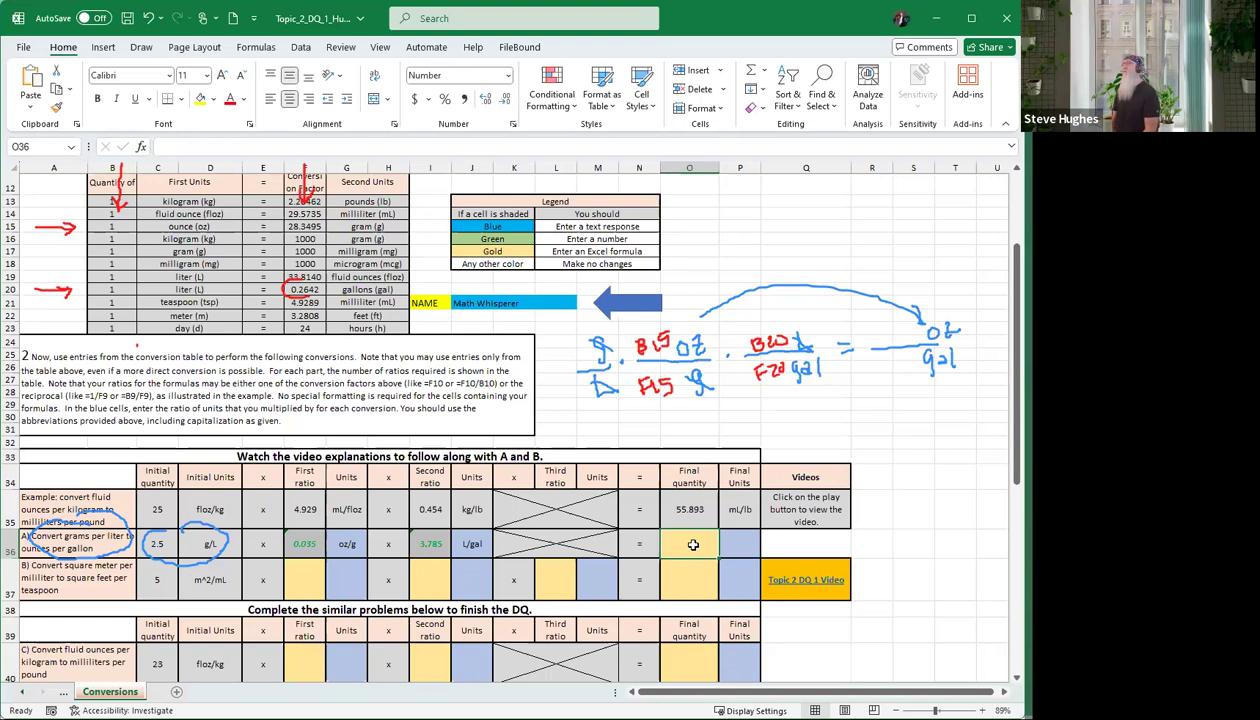
Enter oz/gal in P36 as problem A's final units.
{"action": "left_click", "coordinate": [743, 547]}
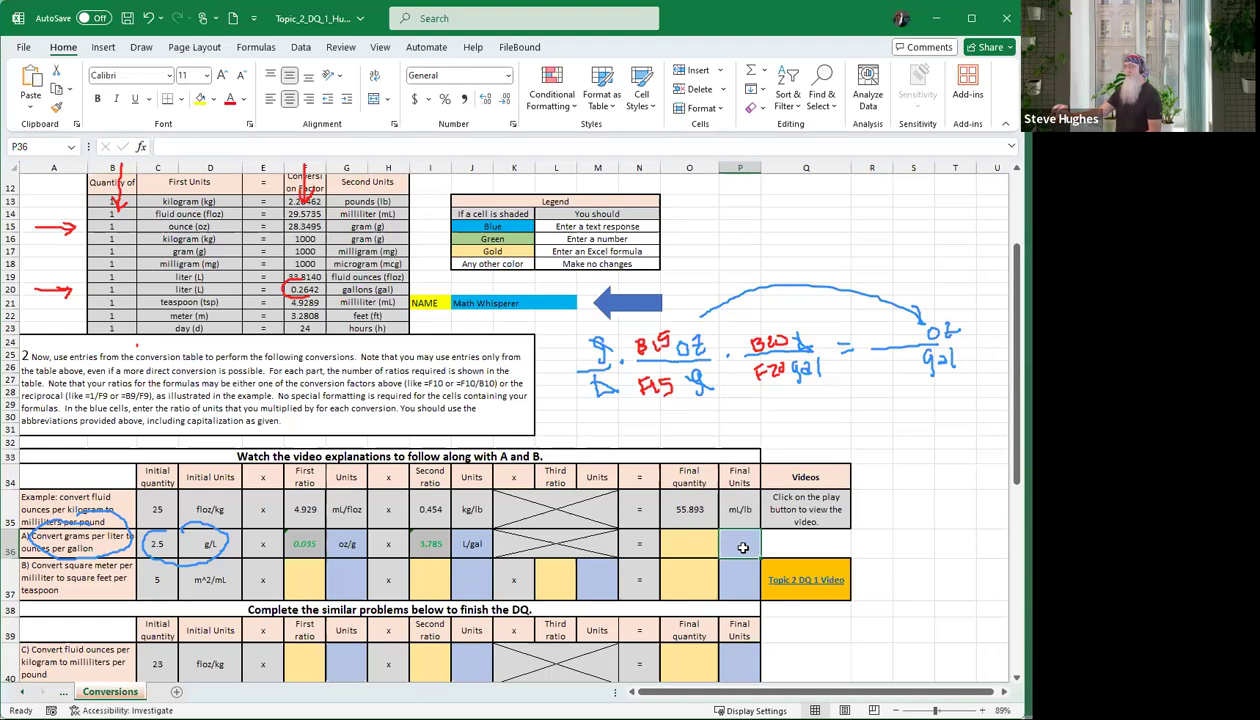
{"action": "type", "text": "oz"}
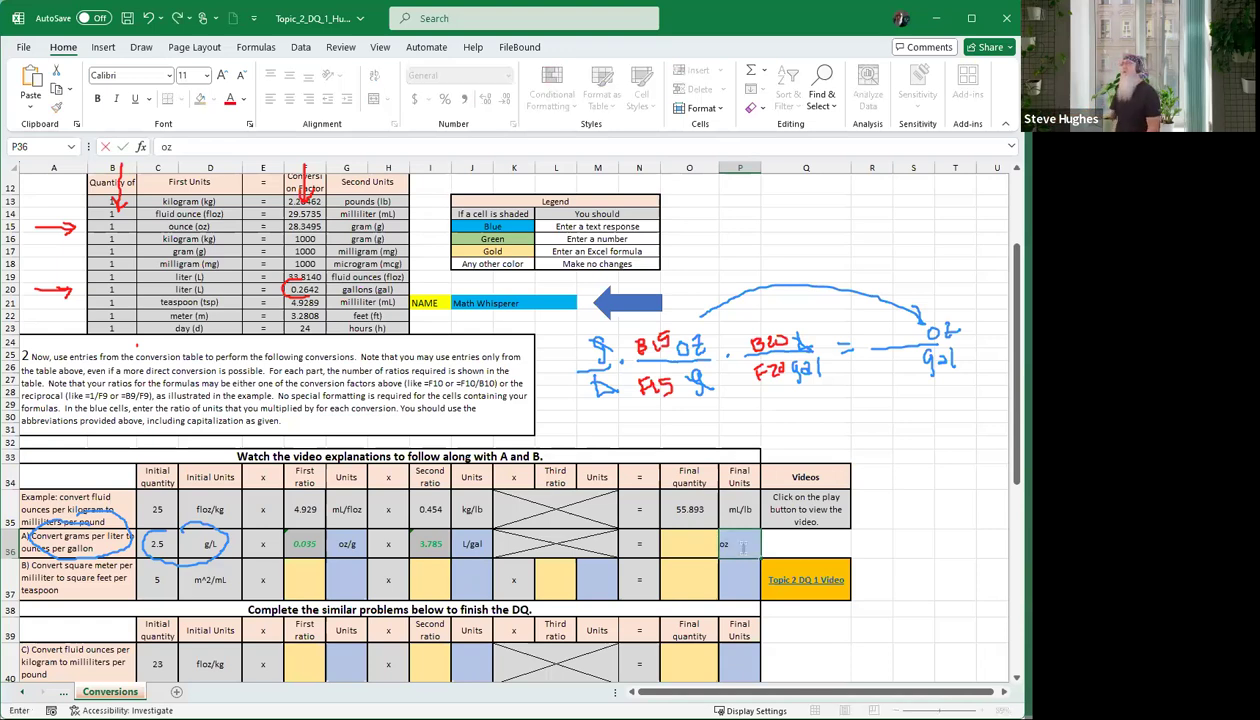
{"action": "type", "text": "/gal"}
{"action": "key", "text": "ctrl+Return"}
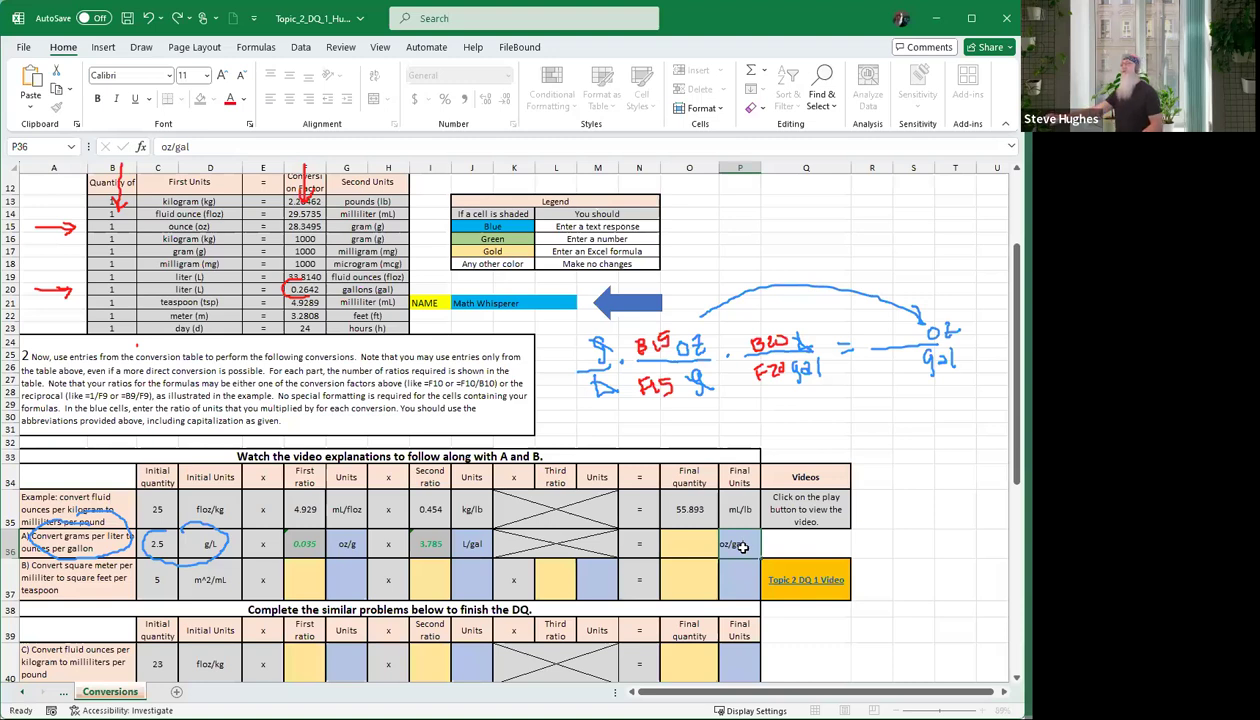
{"action": "key", "text": "Left"}
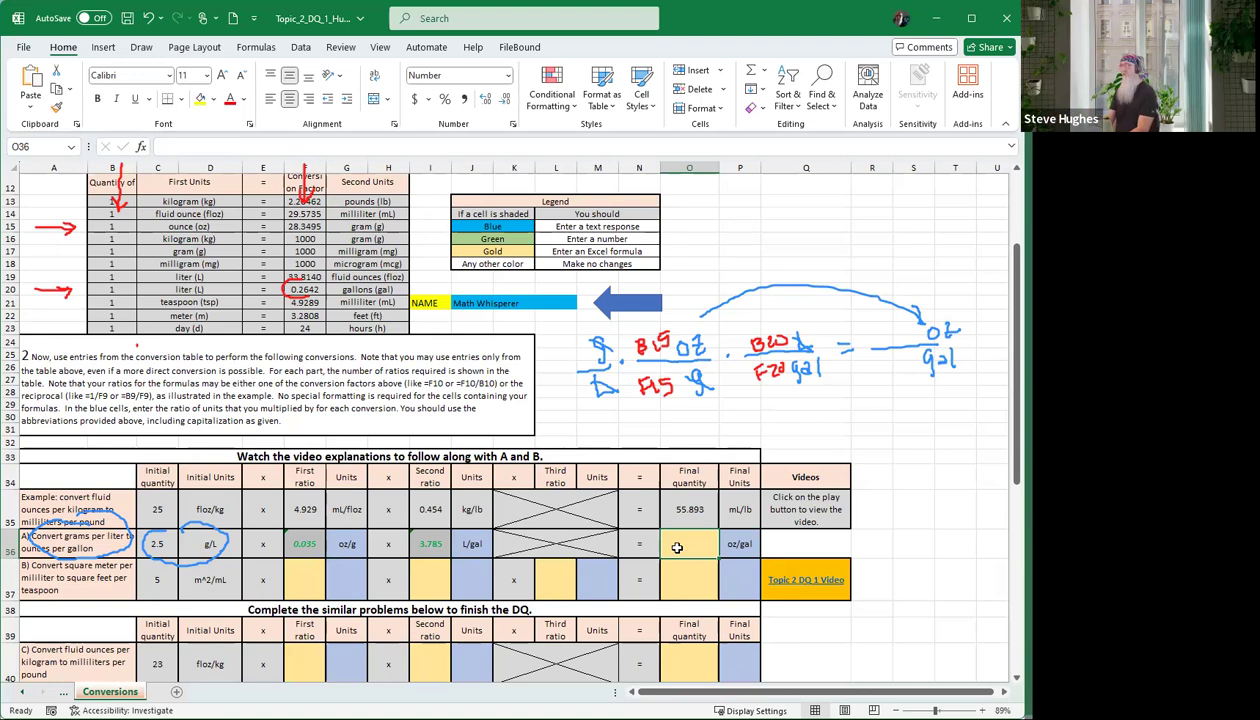
Enter =C36*F36*I36 in O36, giving 0.334 oz/gal.
{"action": "type", "text": "="}
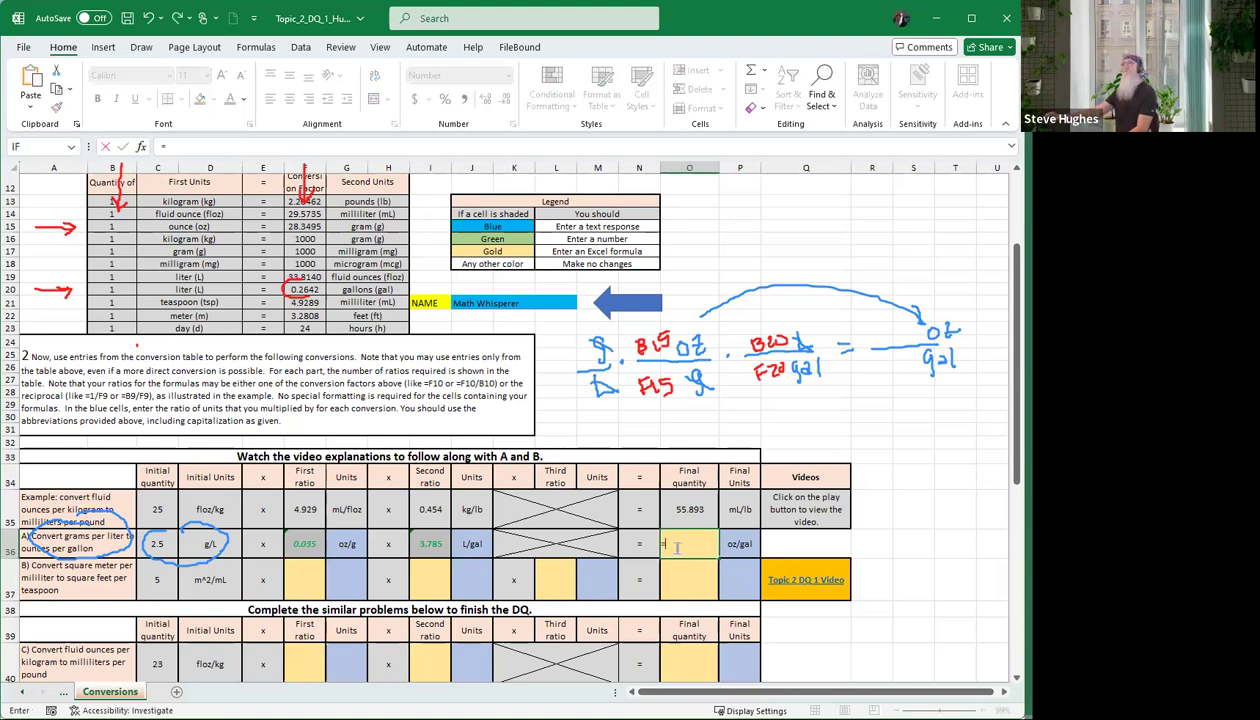
{"action": "left_click", "coordinate": [165, 544]}
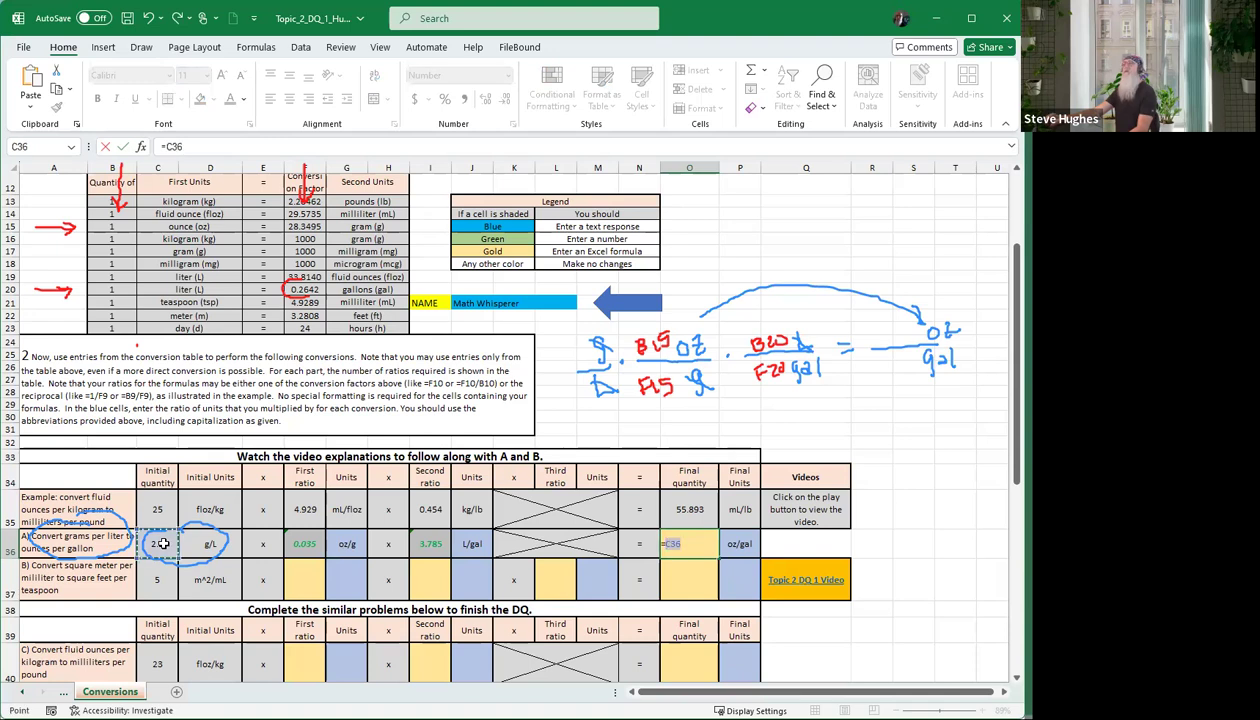
{"action": "type", "text": "*"}
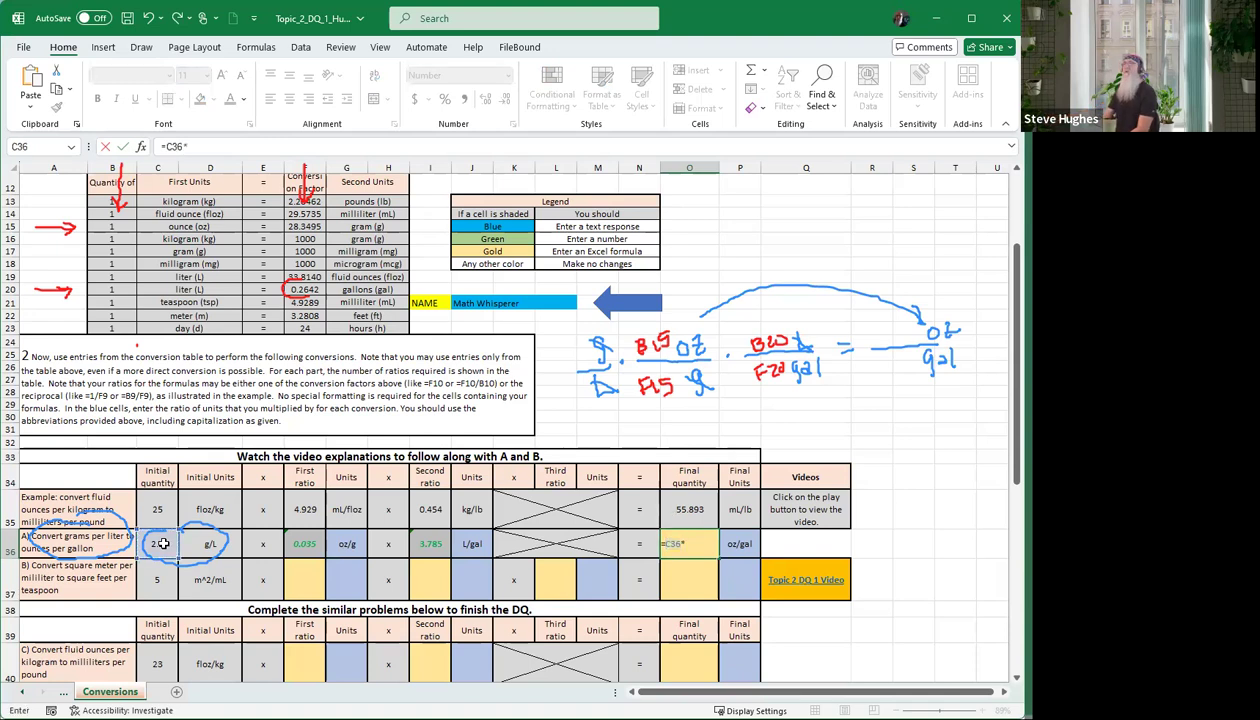
{"action": "left_click", "coordinate": [305, 543]}
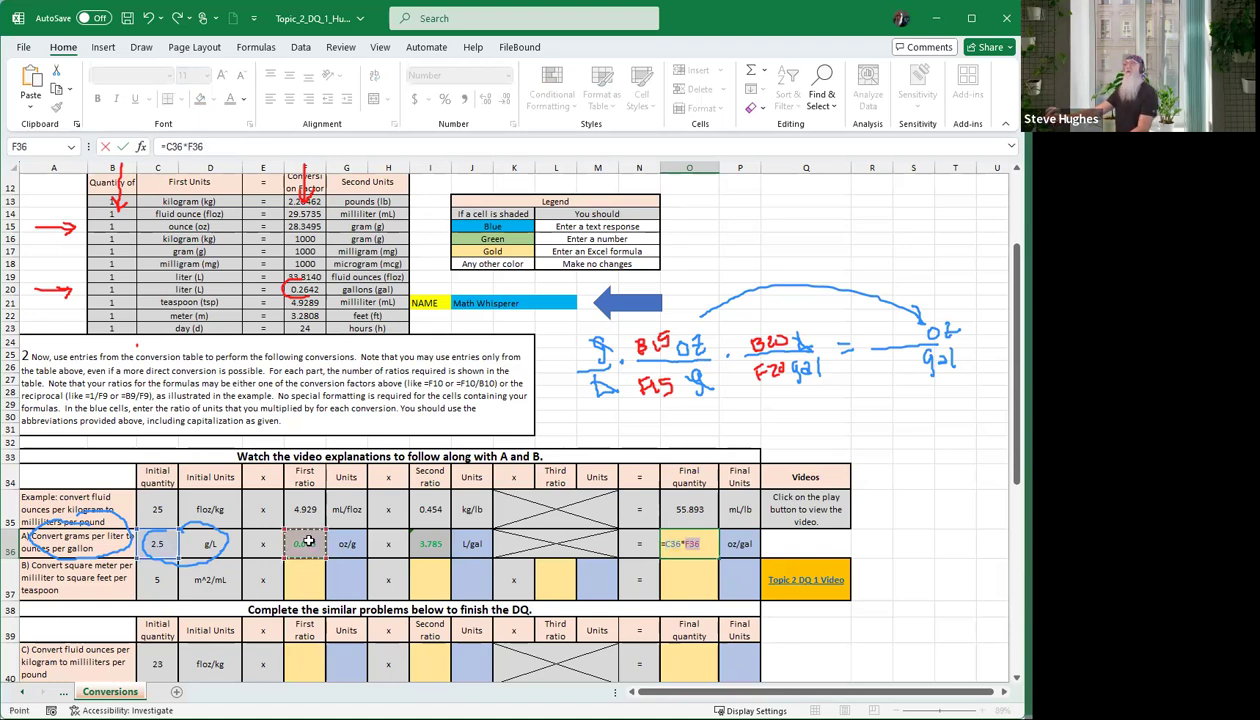
{"action": "type", "text": "*"}
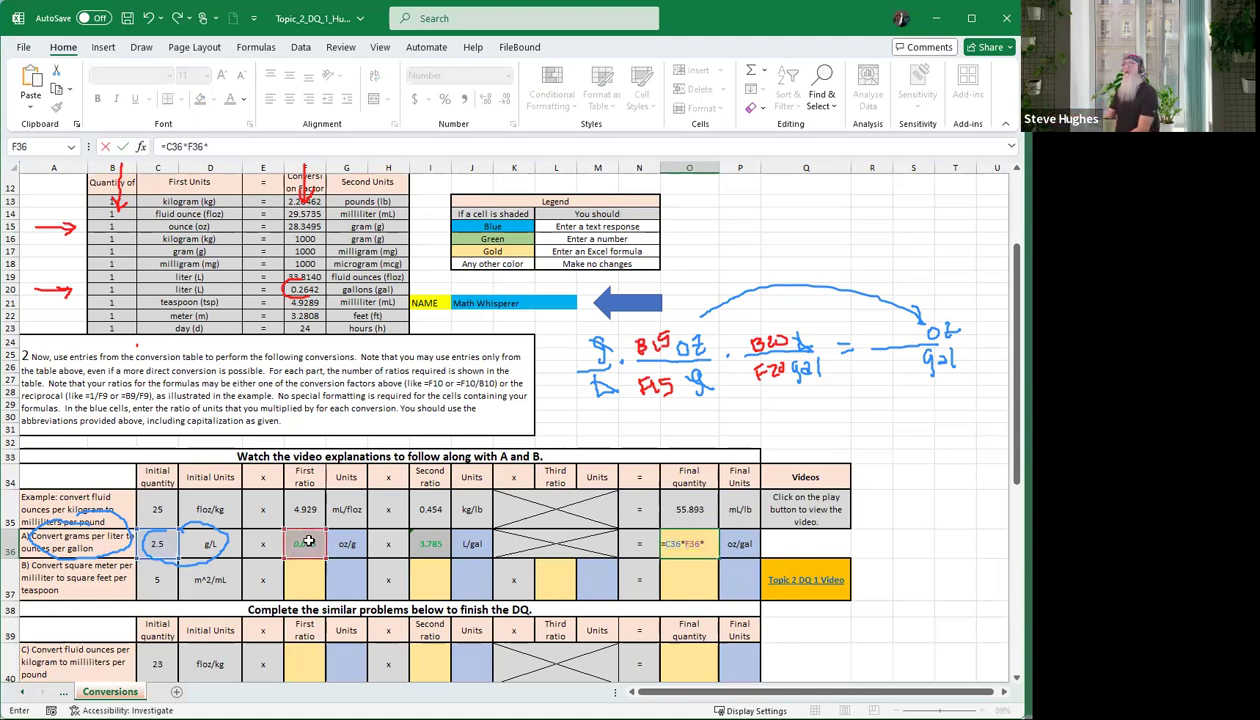
{"action": "left_click", "coordinate": [432, 542]}
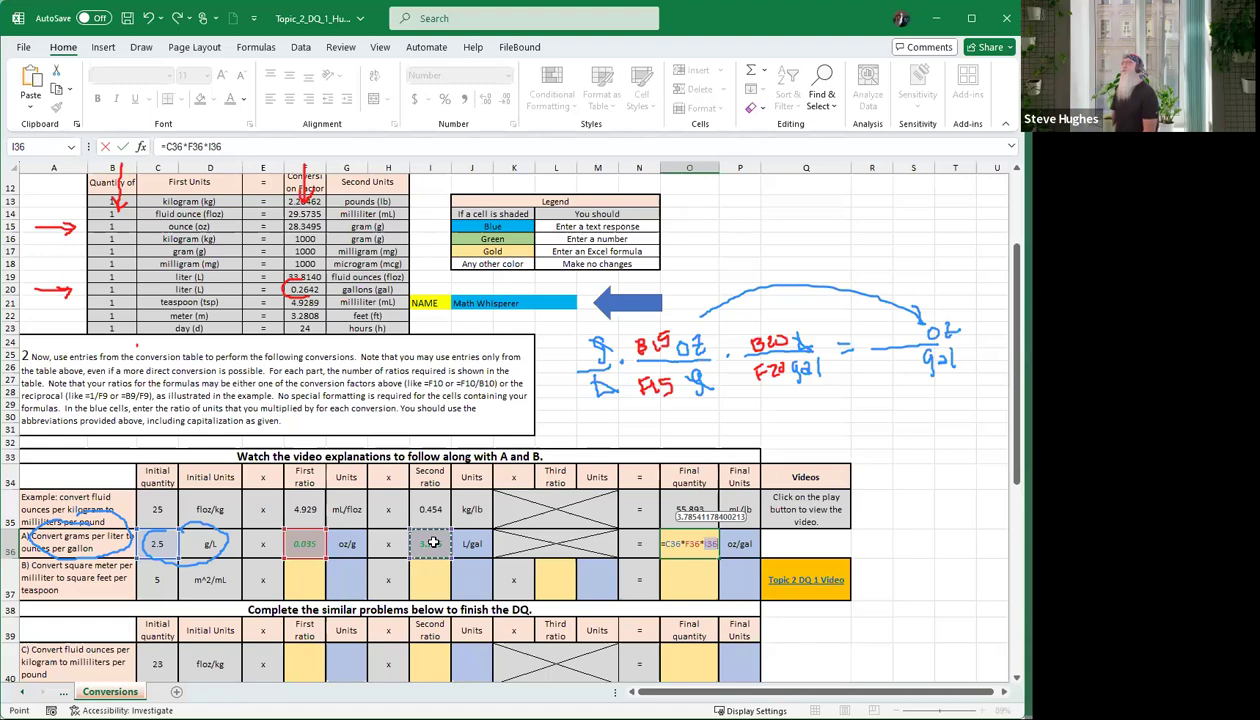
{"action": "key", "text": "Return"}
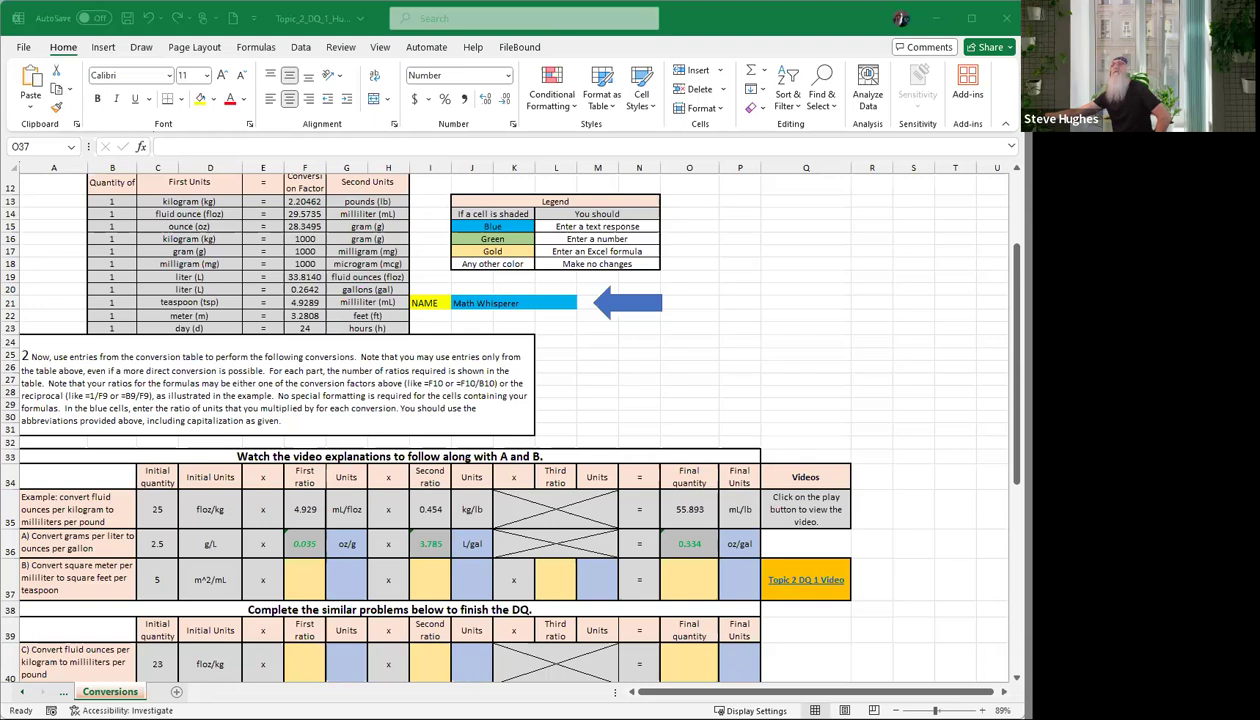
Erase the old ink and sketch m²/mL times blank ratio lines equals ft².
{"action": "left_click", "coordinate": [64, 341]}
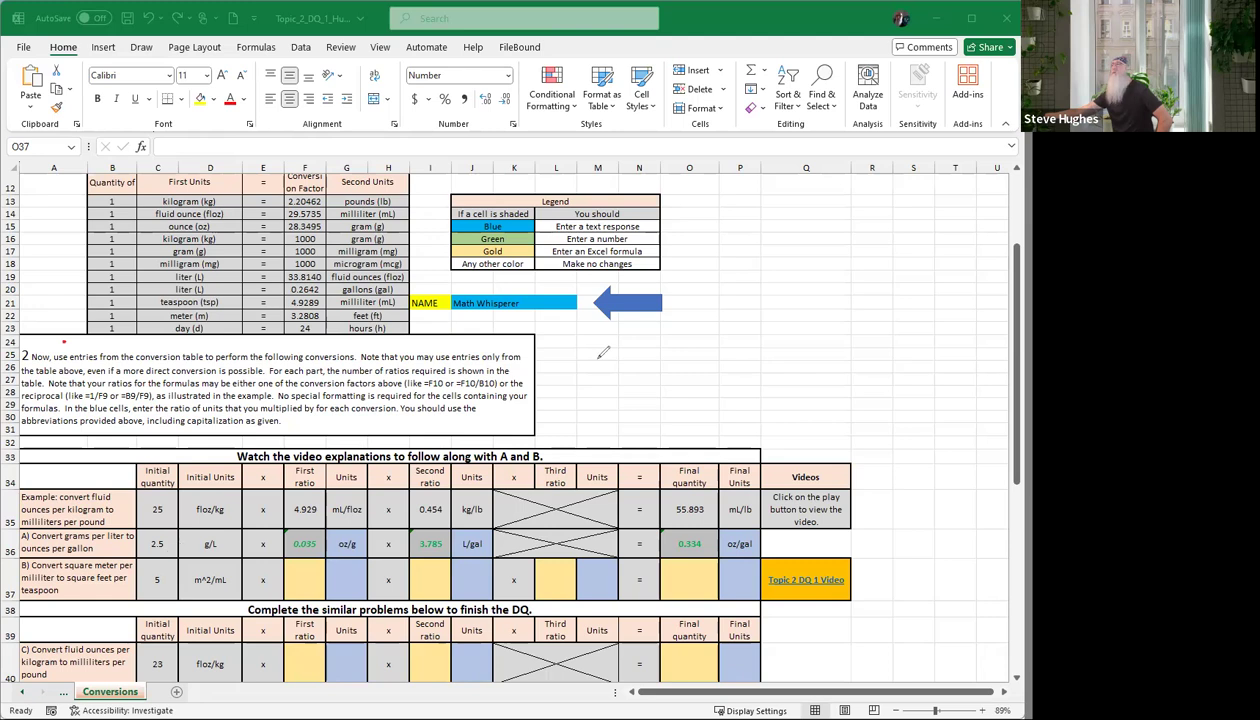
{"action": "mouse_move", "coordinate": [560, 353]}
{"action": "left_mouse_down"}
{"action": "mouse_move", "coordinate": [575, 366]}
{"action": "mouse_move", "coordinate": [591, 350]}
{"action": "mouse_move", "coordinate": [579, 401]}
{"action": "mouse_move", "coordinate": [595, 398]}
{"action": "left_mouse_up"}
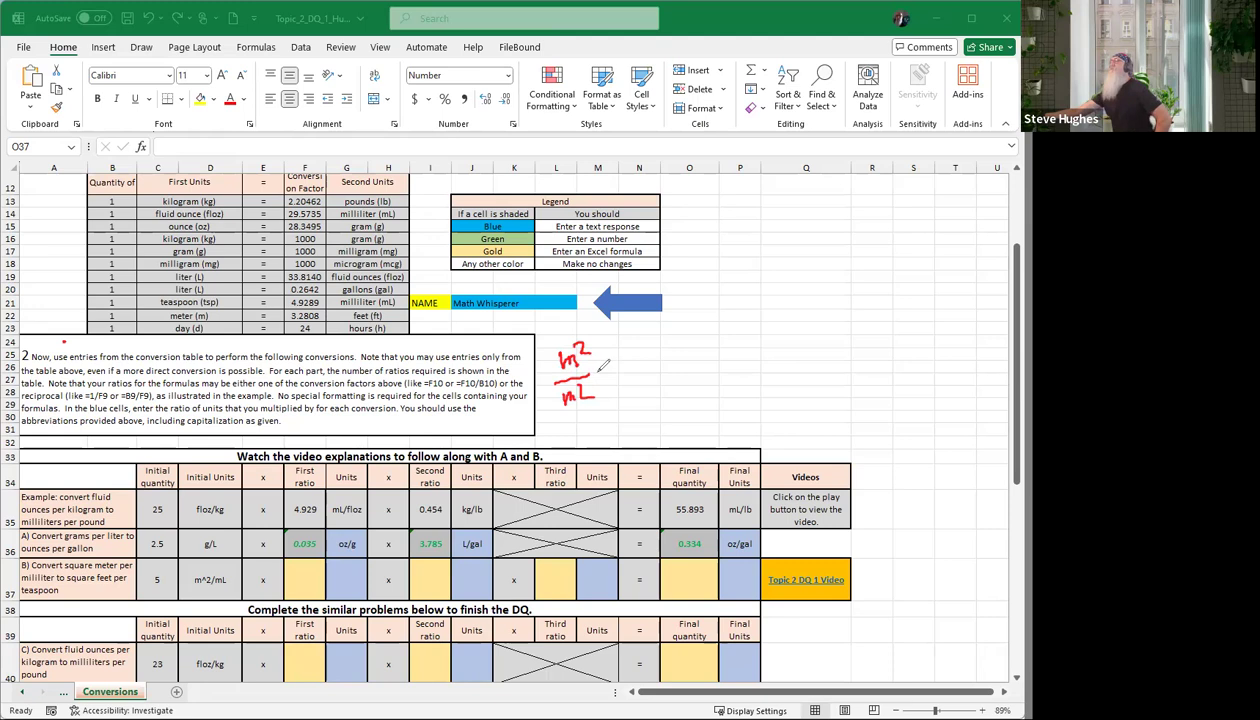
{"action": "left_click_drag", "start_coordinate": [615, 372], "coordinate": [905, 353]}
{"action": "left_click", "coordinate": [690, 367]}
{"action": "left_click", "coordinate": [781, 356]}
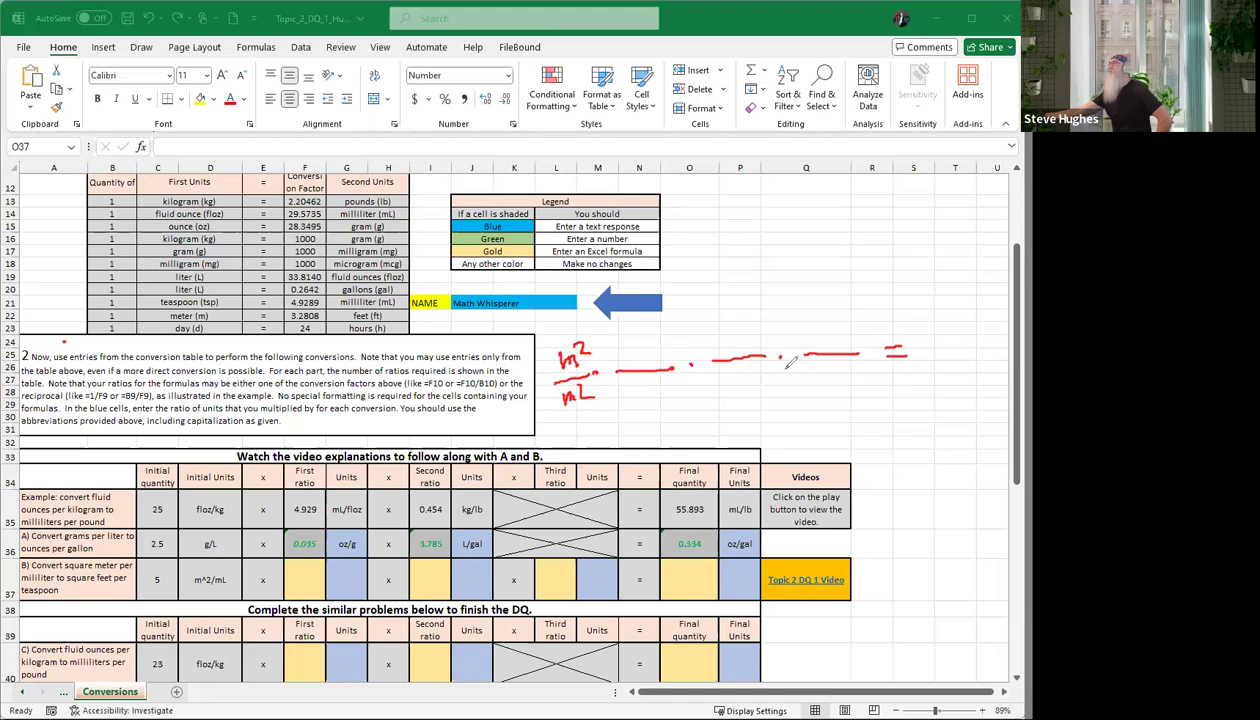
{"action": "left_click_drag", "start_coordinate": [940, 329], "coordinate": [947, 356]}
{"action": "mouse_move", "coordinate": [956, 330]}
{"action": "left_mouse_down"}
{"action": "mouse_move", "coordinate": [966, 369]}
{"action": "mouse_move", "coordinate": [939, 398]}
{"action": "mouse_move", "coordinate": [960, 405]}
{"action": "mouse_move", "coordinate": [962, 393]}
{"action": "left_mouse_up"}
{"action": "left_click", "coordinate": [935, 373]}
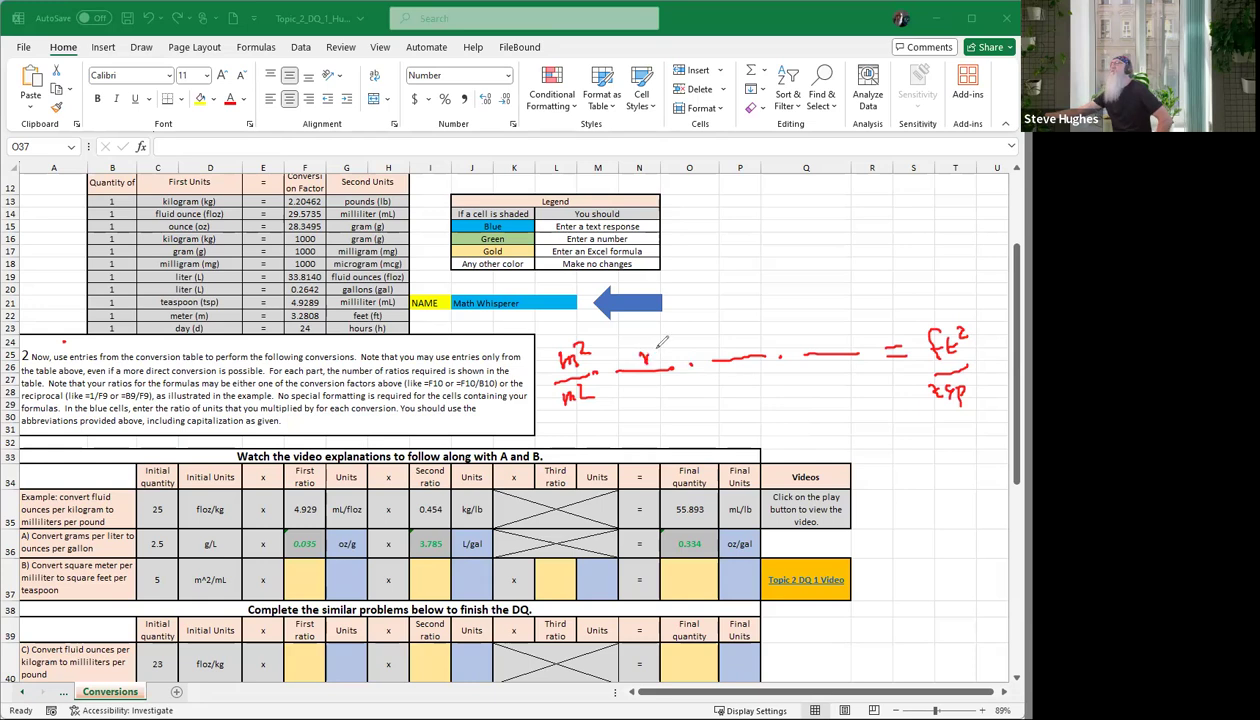
Ink ft/m as units for the first two ratios, undoing misplaced strokes.
{"action": "mouse_move", "coordinate": [640, 364]}
{"action": "left_mouse_down"}
{"action": "mouse_move", "coordinate": [661, 356]}
{"action": "mouse_move", "coordinate": [664, 394]}
{"action": "left_mouse_up"}
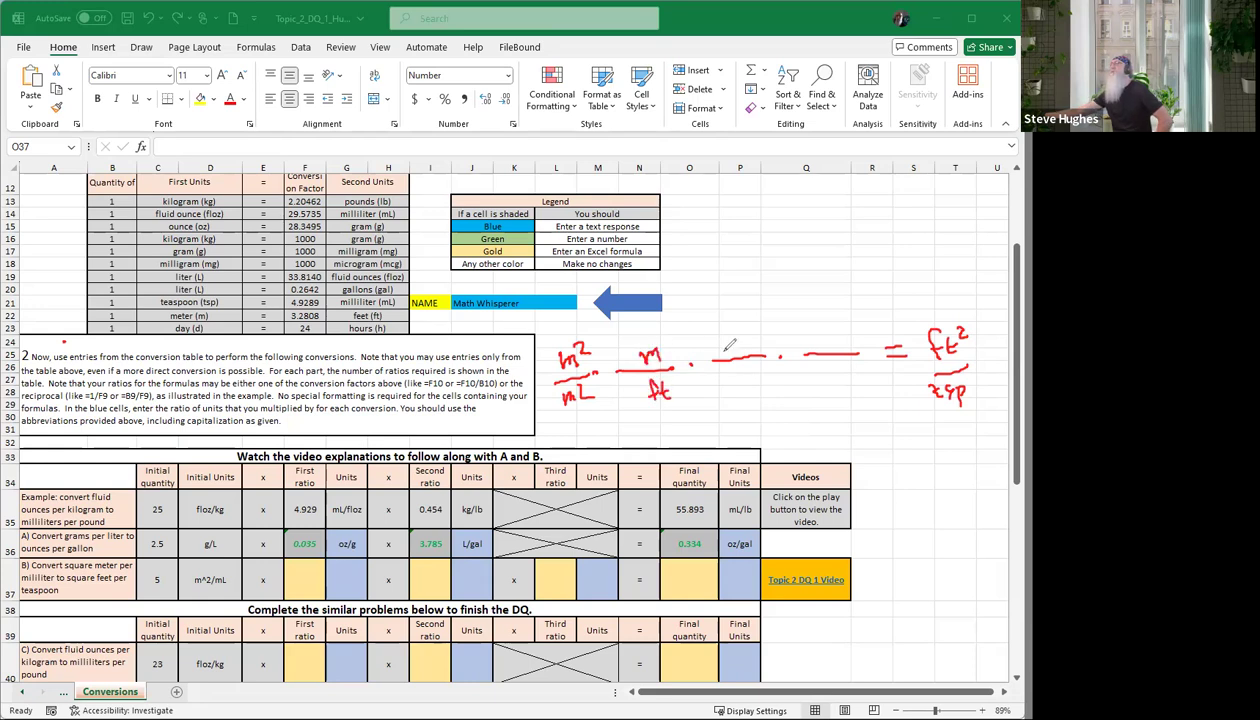
{"action": "mouse_move", "coordinate": [728, 346]}
{"action": "left_mouse_down"}
{"action": "mouse_move", "coordinate": [742, 330]}
{"action": "mouse_move", "coordinate": [757, 352]}
{"action": "mouse_move", "coordinate": [743, 380]}
{"action": "mouse_move", "coordinate": [763, 378]}
{"action": "left_mouse_up"}
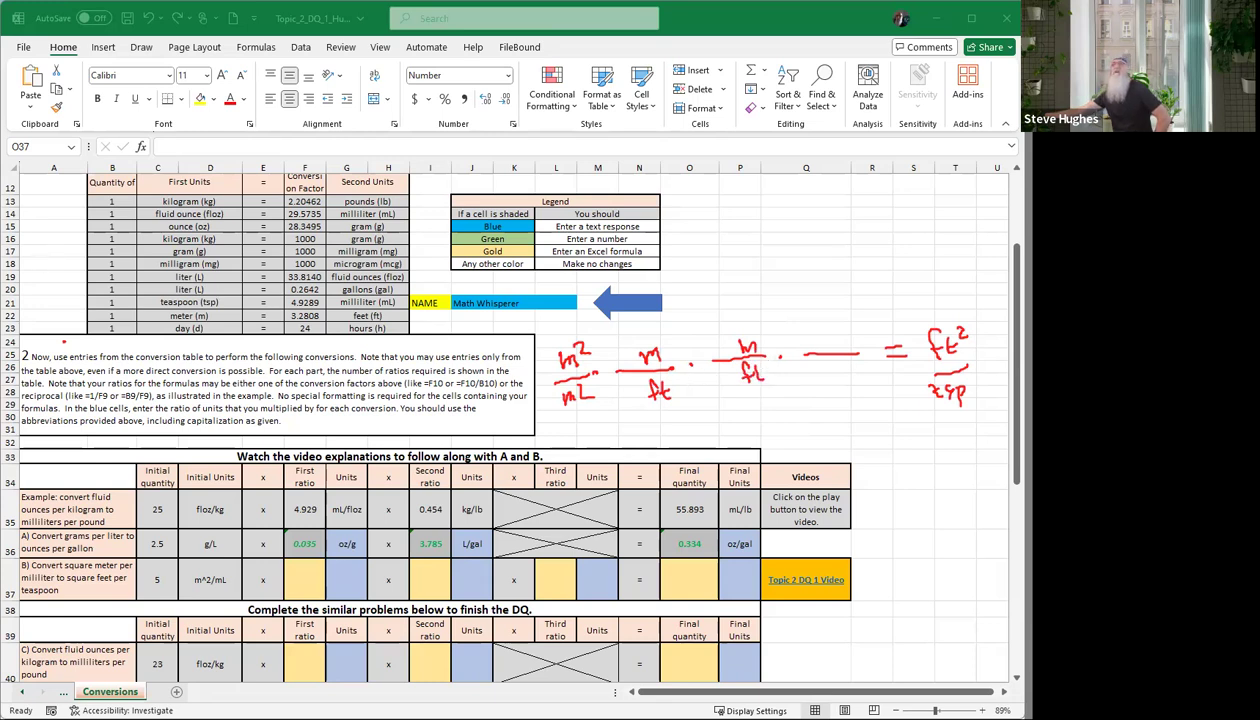
{"action": "key", "text": "ctrl+z"}
{"action": "key", "text": "ctrl+z"}
{"action": "key", "text": "ctrl+z"}
{"action": "key", "text": "ctrl+z"}
{"action": "key", "text": "ctrl+z"}
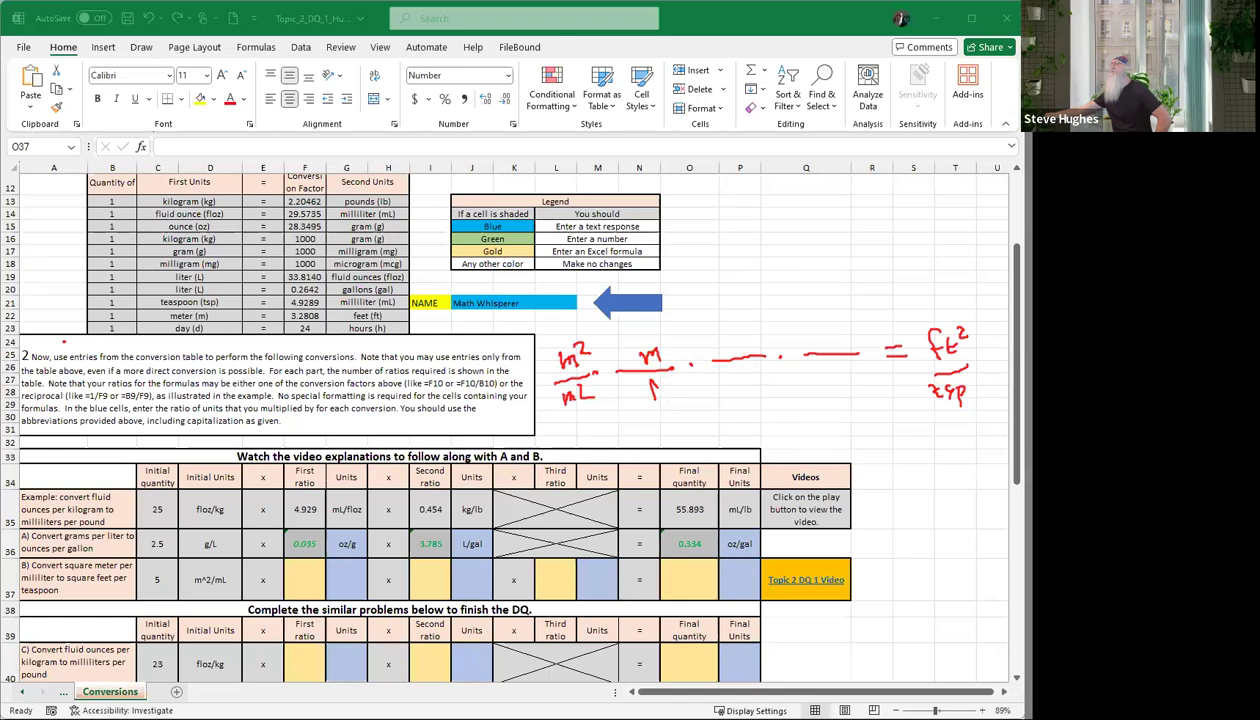
{"action": "key", "text": "ctrl+z"}
{"action": "key", "text": "ctrl+z"}
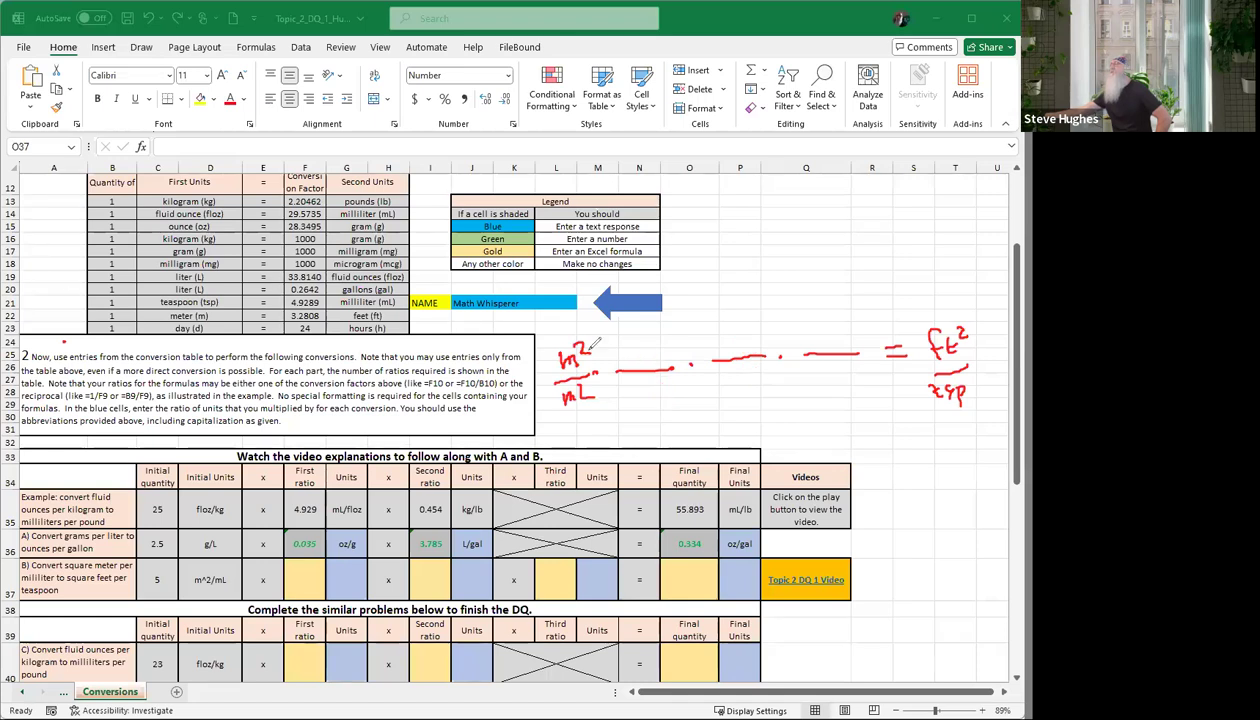
{"action": "mouse_move", "coordinate": [644, 344]}
{"action": "left_mouse_down"}
{"action": "mouse_move", "coordinate": [640, 366]}
{"action": "mouse_move", "coordinate": [662, 350]}
{"action": "mouse_move", "coordinate": [660, 386]}
{"action": "left_mouse_up"}
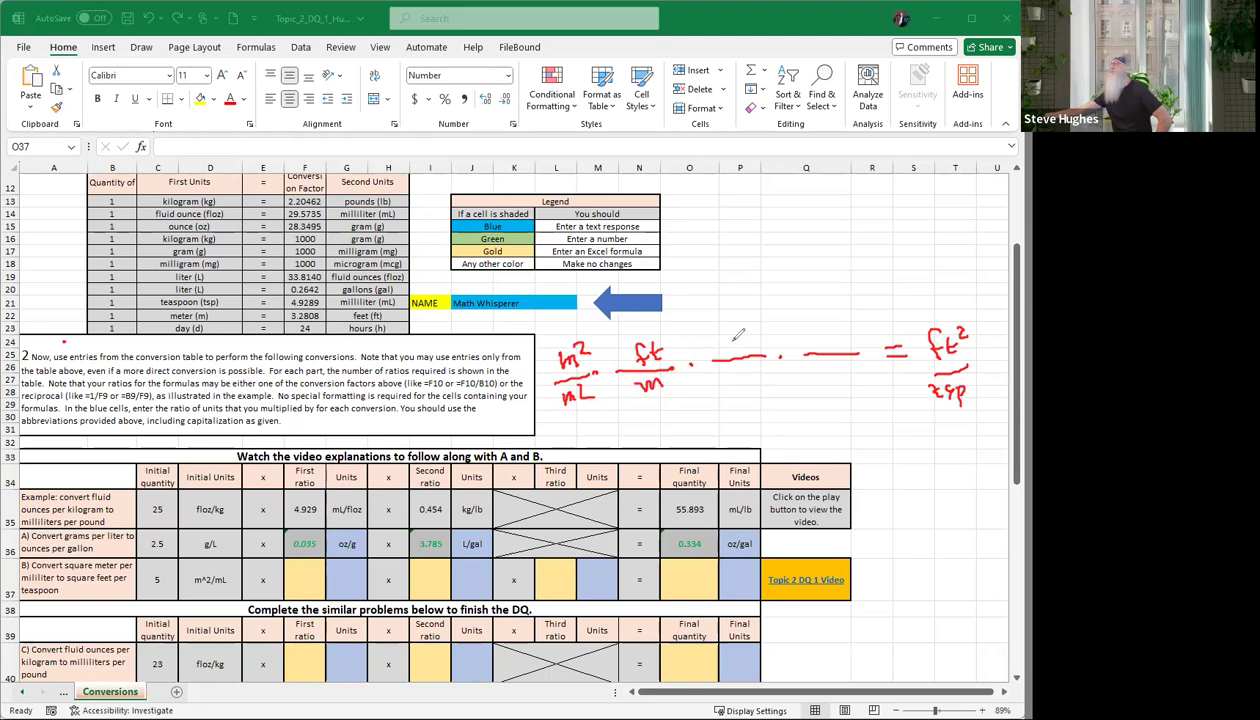
{"action": "mouse_move", "coordinate": [746, 328]}
{"action": "left_mouse_down"}
{"action": "mouse_move", "coordinate": [739, 352]}
{"action": "mouse_move", "coordinate": [762, 338]}
{"action": "left_mouse_up"}
{"action": "left_click_drag", "start_coordinate": [754, 330], "coordinate": [758, 370]}
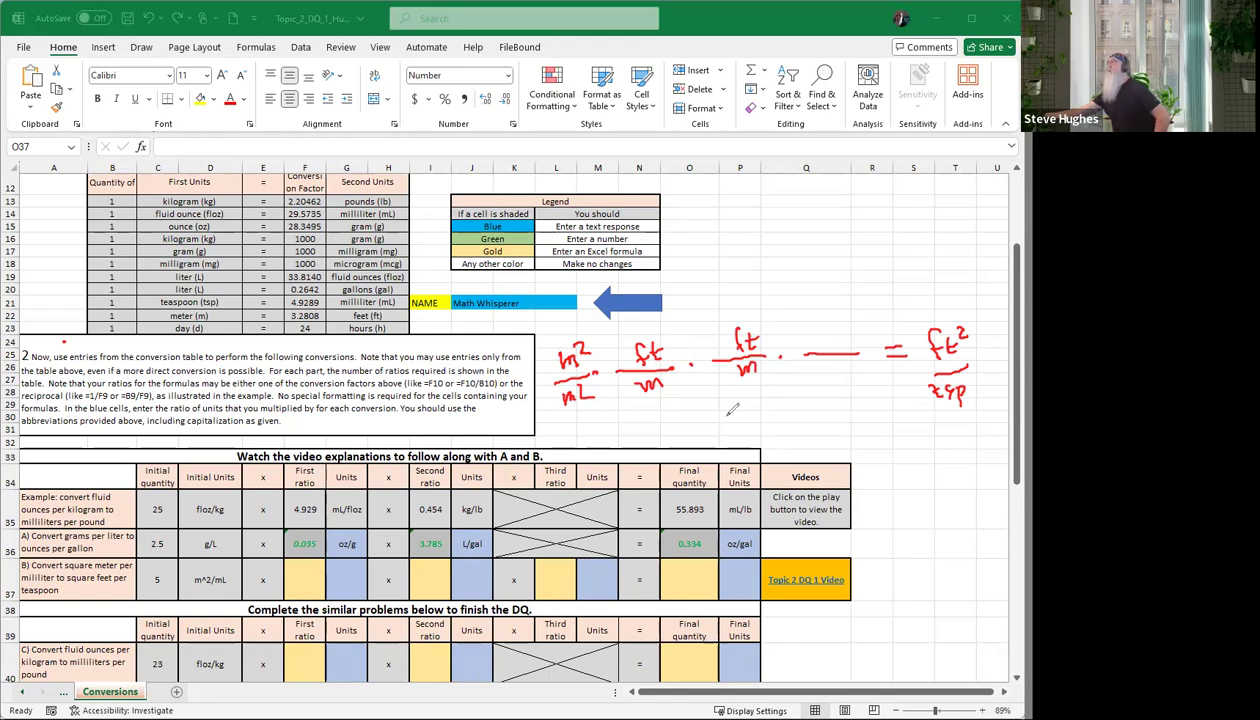
Cross out the cancelling metre units and ink mL/tsp as the last ratio.
{"action": "left_click_drag", "start_coordinate": [560, 352], "coordinate": [588, 340]}
{"action": "left_click_drag", "start_coordinate": [622, 384], "coordinate": [655, 370]}
{"action": "left_click_drag", "start_coordinate": [738, 376], "coordinate": [760, 356]}
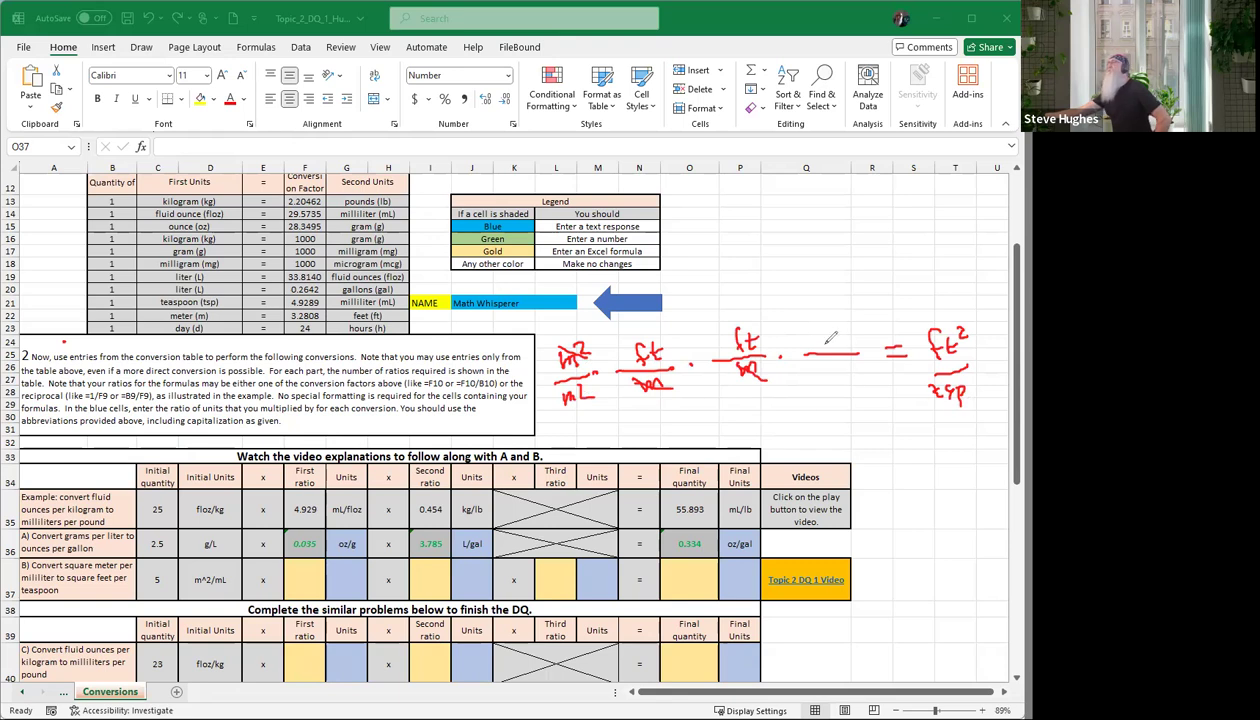
{"action": "mouse_move", "coordinate": [830, 350]}
{"action": "left_mouse_down"}
{"action": "mouse_move", "coordinate": [859, 350]}
{"action": "mouse_move", "coordinate": [835, 383]}
{"action": "mouse_move", "coordinate": [848, 366]}
{"action": "left_mouse_up"}
{"action": "left_click_drag", "start_coordinate": [840, 362], "coordinate": [856, 385]}
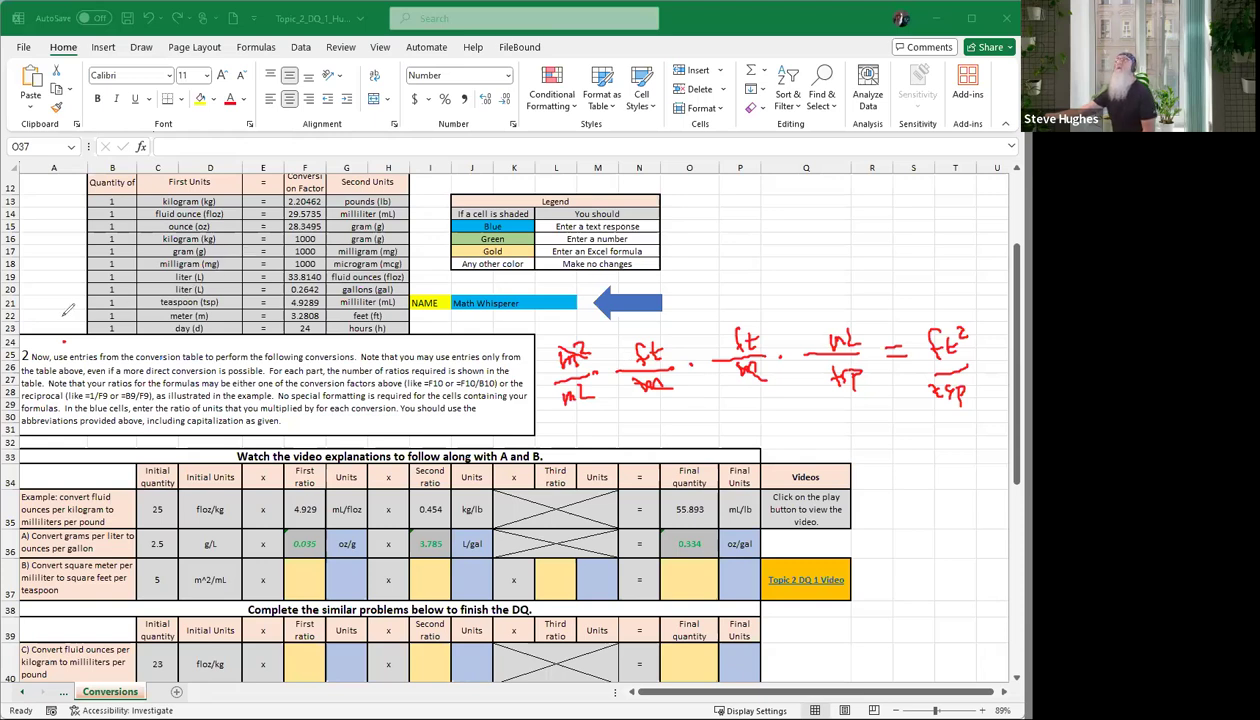
Mark the meter row, circle 3.2808, and label both ft/m ratios F22/B22.
{"action": "left_click_drag", "start_coordinate": [38, 314], "coordinate": [64, 321]}
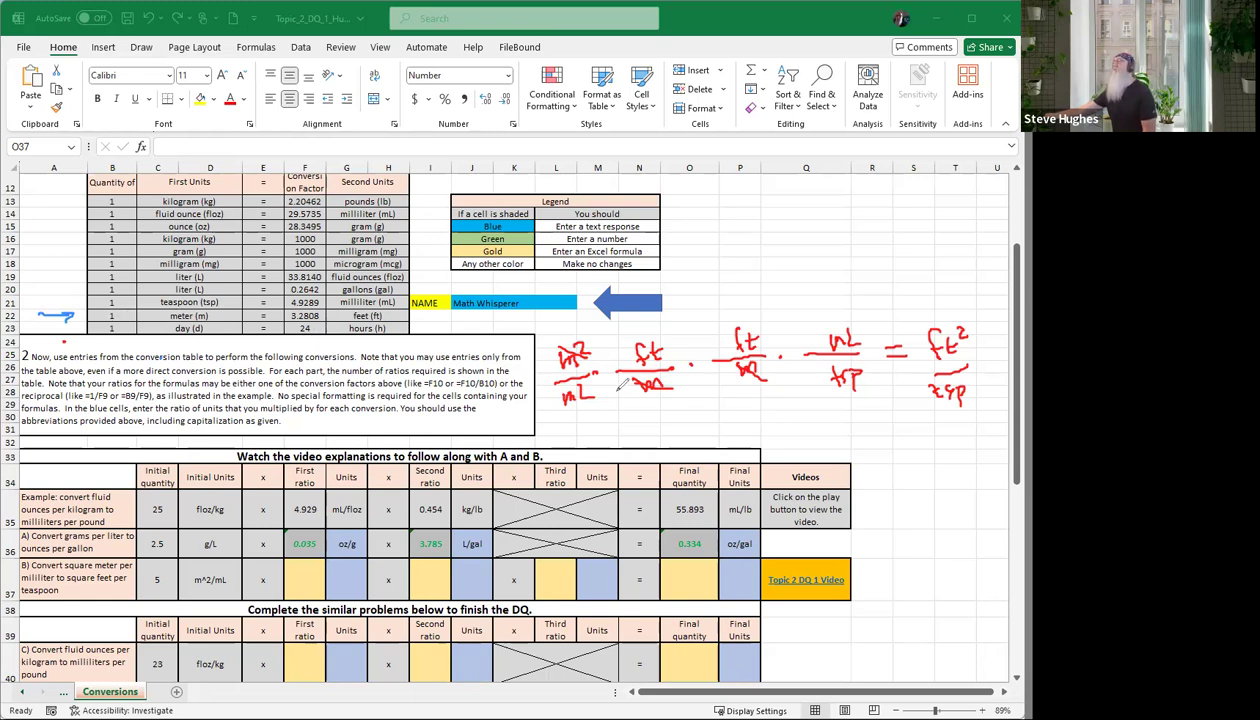
{"action": "left_click_drag", "start_coordinate": [612, 388], "coordinate": [642, 382]}
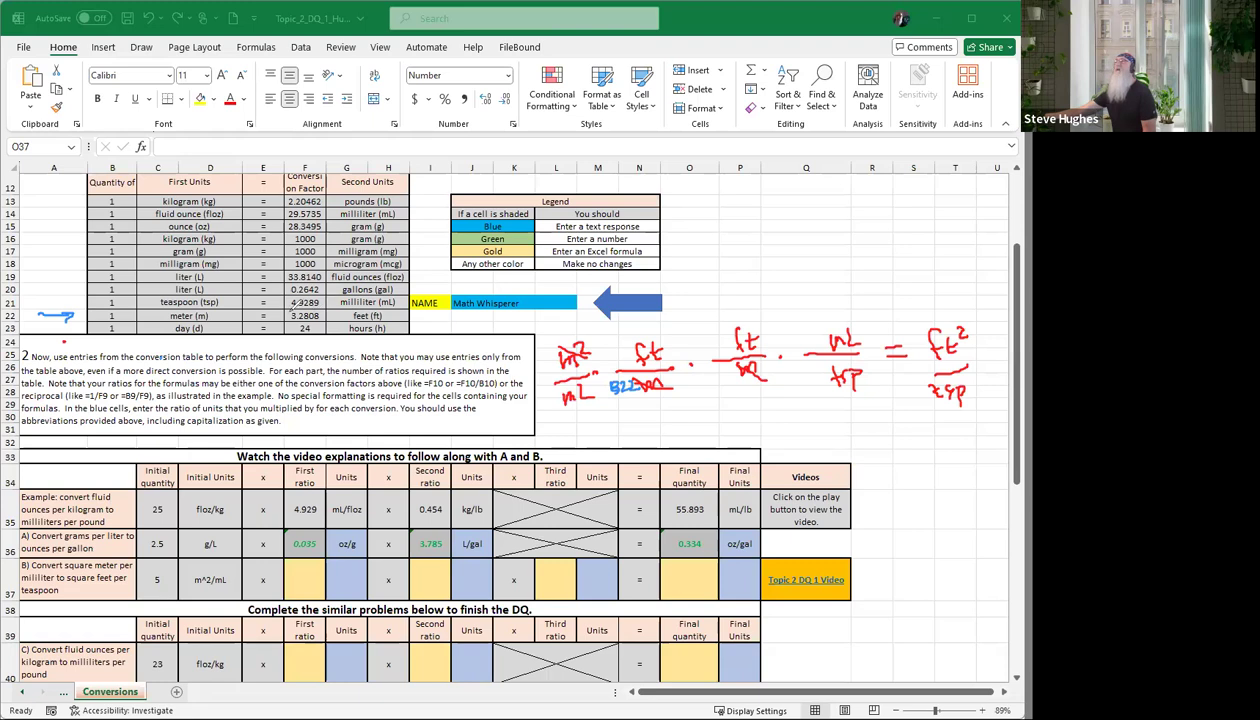
{"action": "left_click_drag", "start_coordinate": [318, 309], "coordinate": [326, 313]}
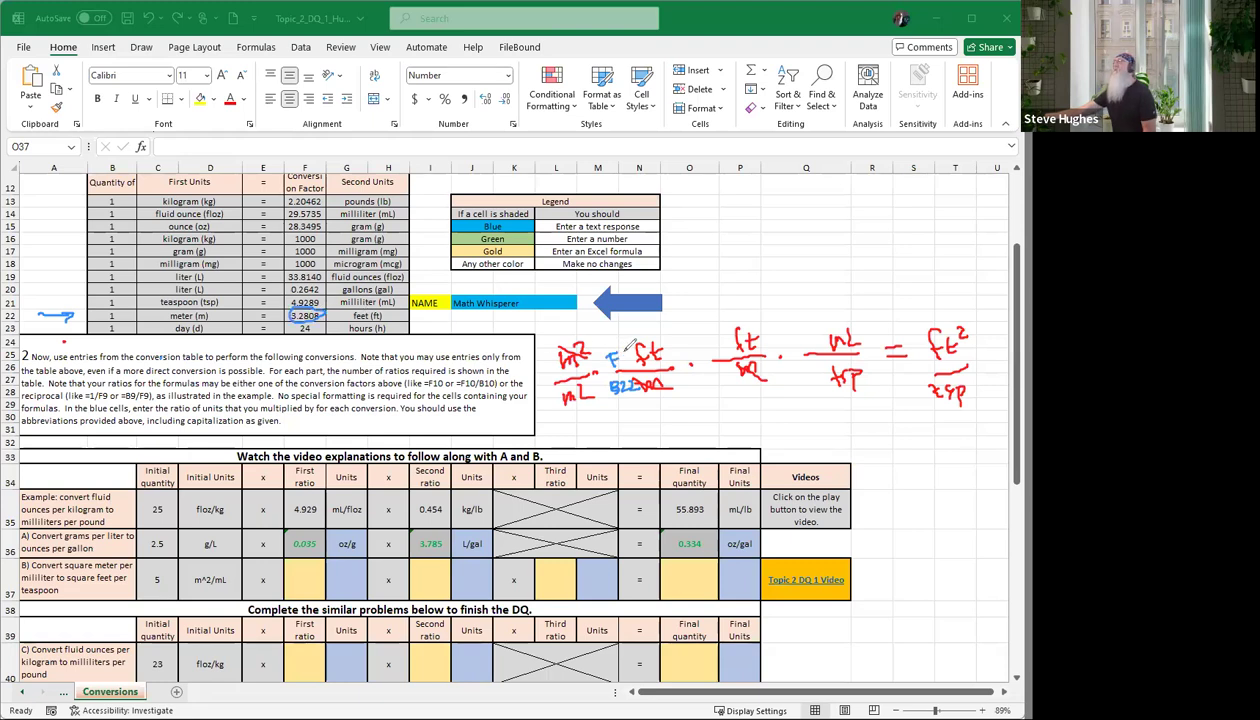
{"action": "left_click_drag", "start_coordinate": [616, 350], "coordinate": [635, 361]}
{"action": "mouse_move", "coordinate": [710, 330]}
{"action": "left_mouse_down"}
{"action": "mouse_move", "coordinate": [700, 350]}
{"action": "mouse_move", "coordinate": [720, 338]}
{"action": "mouse_move", "coordinate": [744, 348]}
{"action": "mouse_move", "coordinate": [710, 382]}
{"action": "mouse_move", "coordinate": [736, 380]}
{"action": "left_mouse_up"}
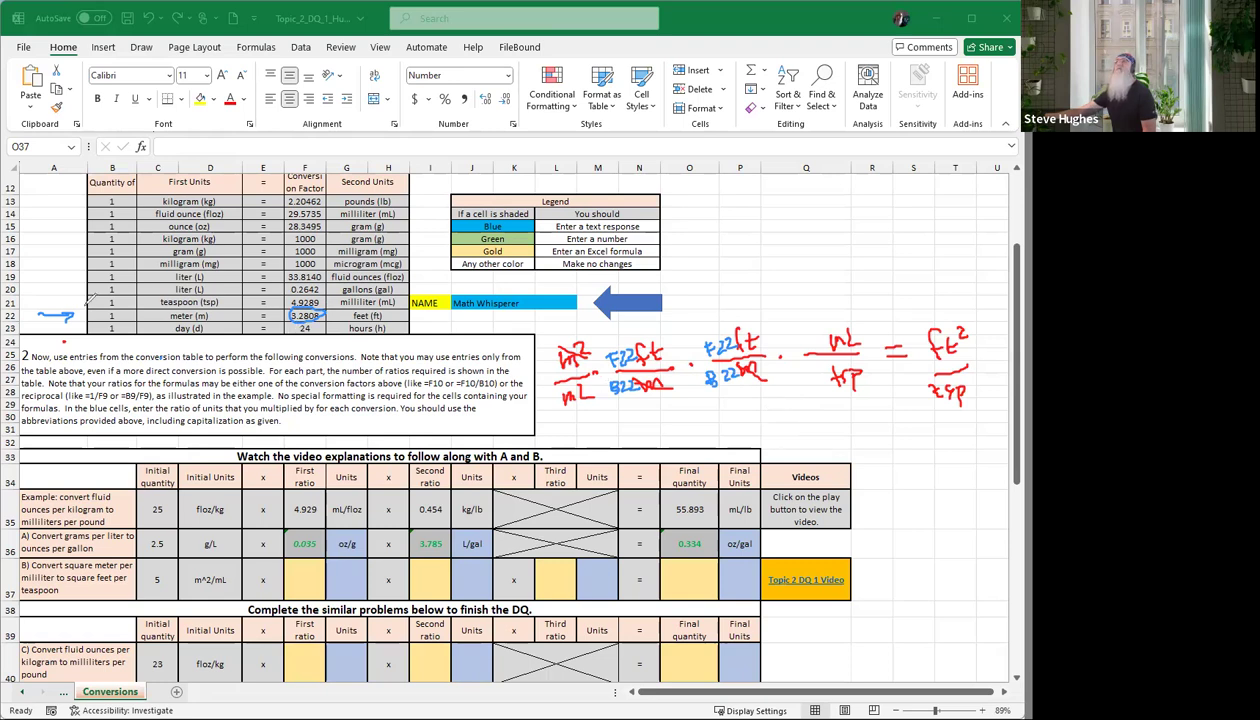
Mark the teaspoon row and label the mL/tsp ratio F21/B21.
{"action": "left_click_drag", "start_coordinate": [34, 300], "coordinate": [118, 293]}
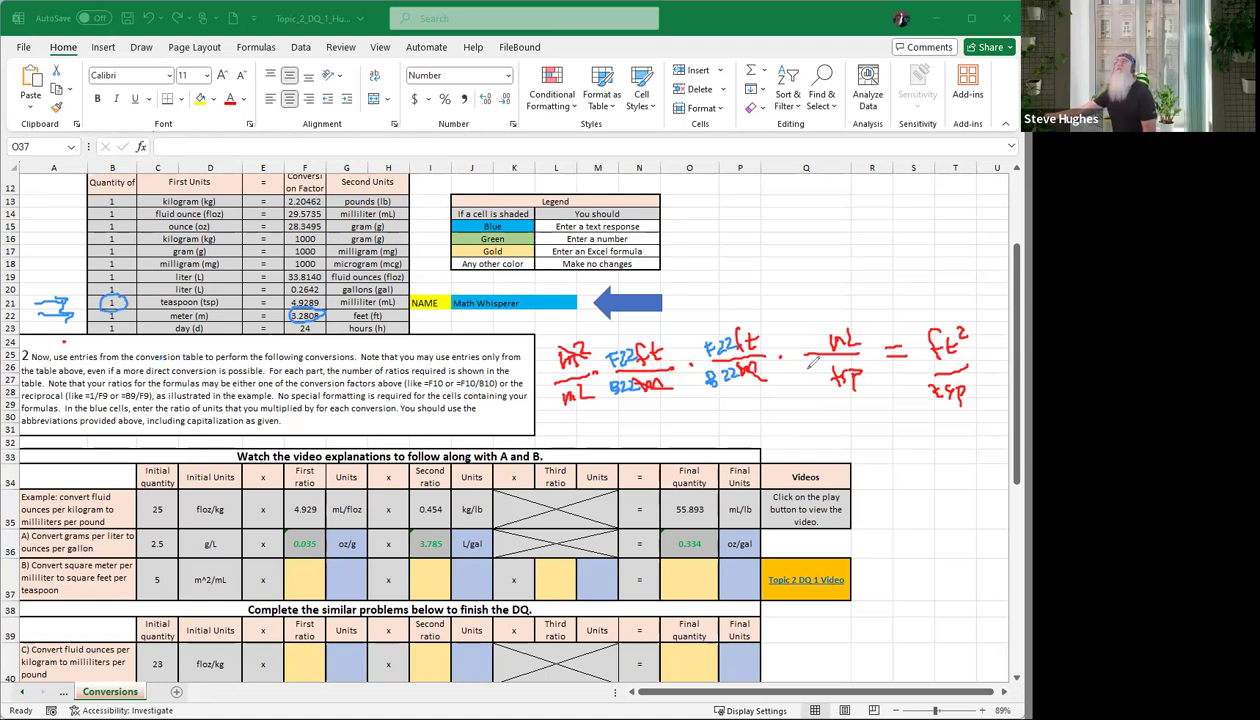
{"action": "left_click_drag", "start_coordinate": [811, 368], "coordinate": [824, 378]}
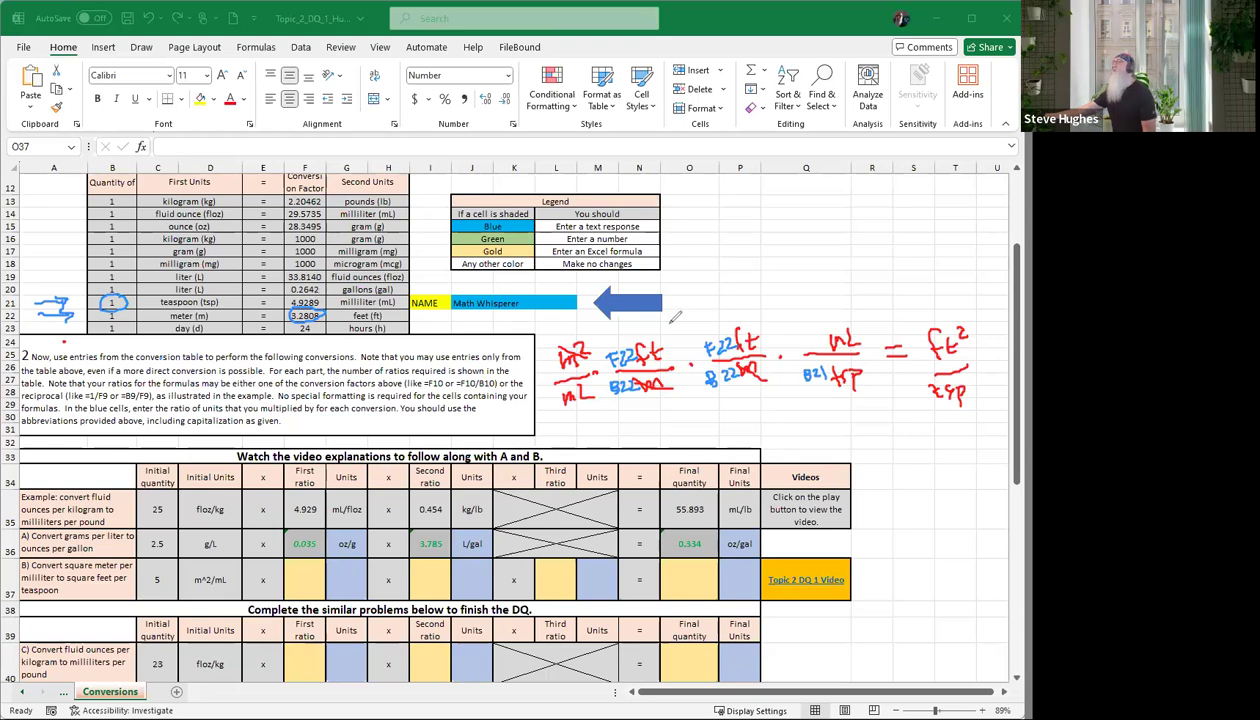
{"action": "mouse_move", "coordinate": [790, 324]}
{"action": "left_mouse_down"}
{"action": "mouse_move", "coordinate": [786, 341]}
{"action": "mouse_move", "coordinate": [800, 324]}
{"action": "mouse_move", "coordinate": [818, 344]}
{"action": "left_mouse_up"}
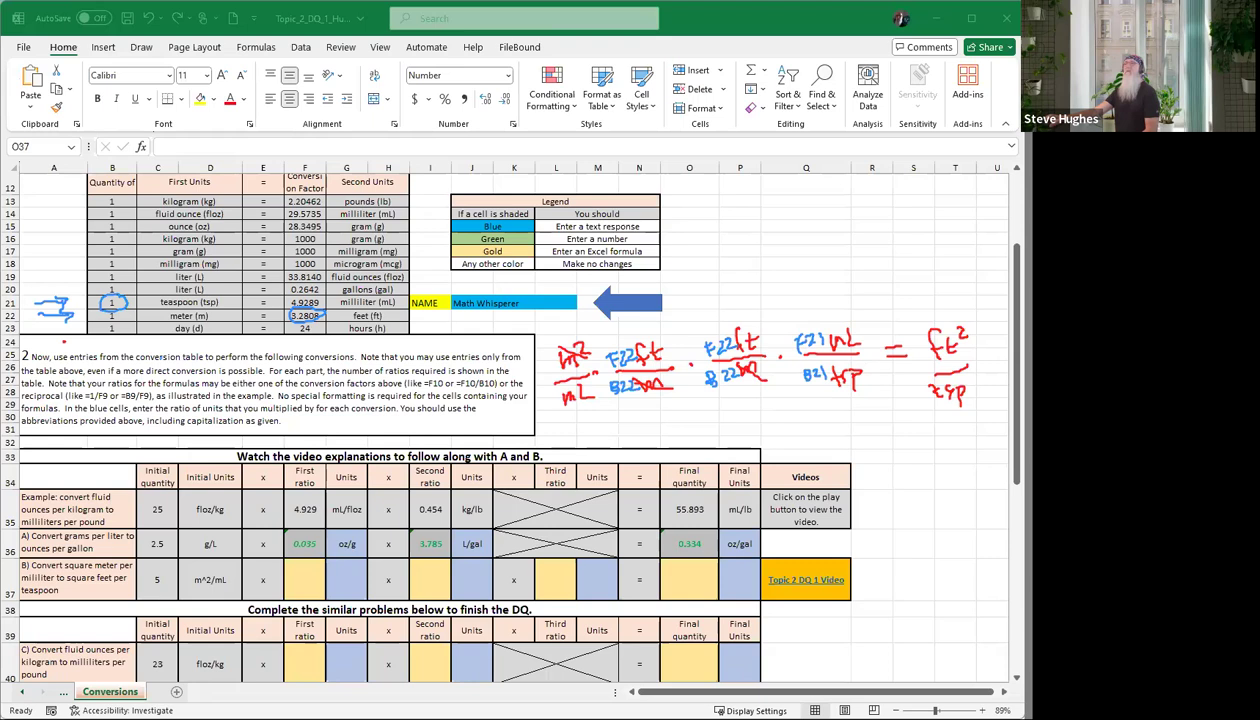
Enter =F22/B22 in F37 for a 3.281 ratio and type its units ft/m in G37.
{"action": "left_click", "coordinate": [302, 578]}
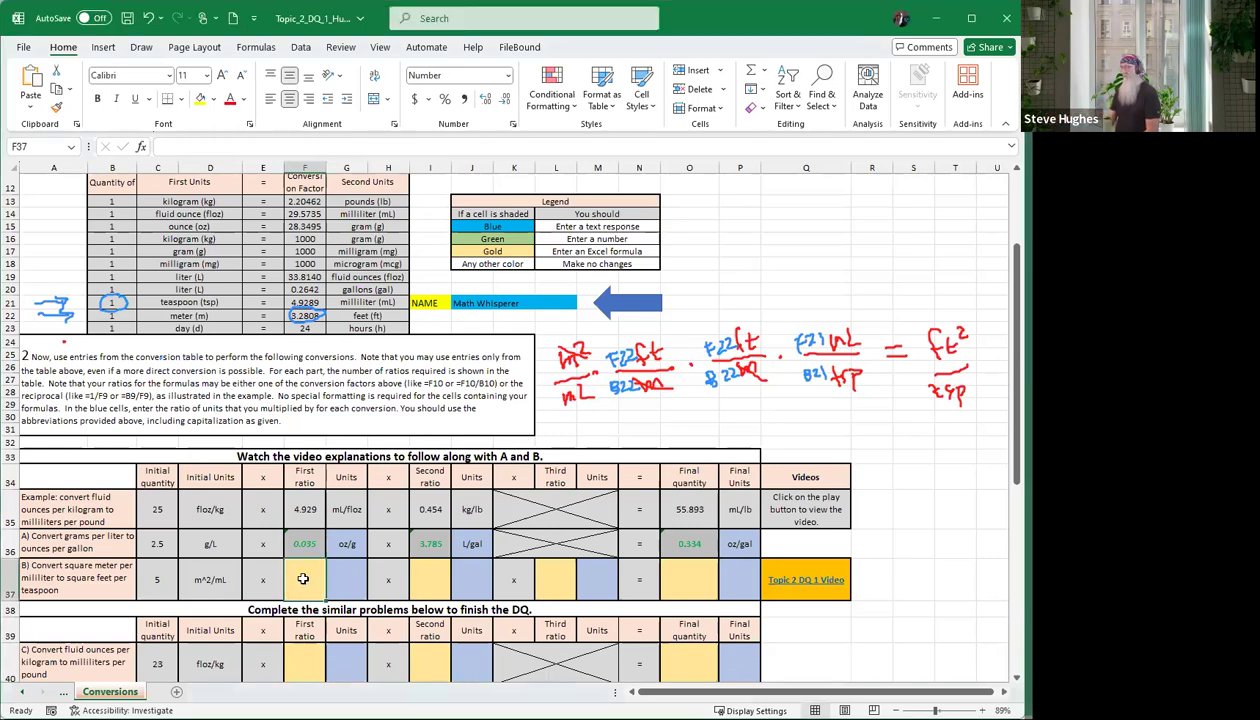
{"action": "type", "text": "="}
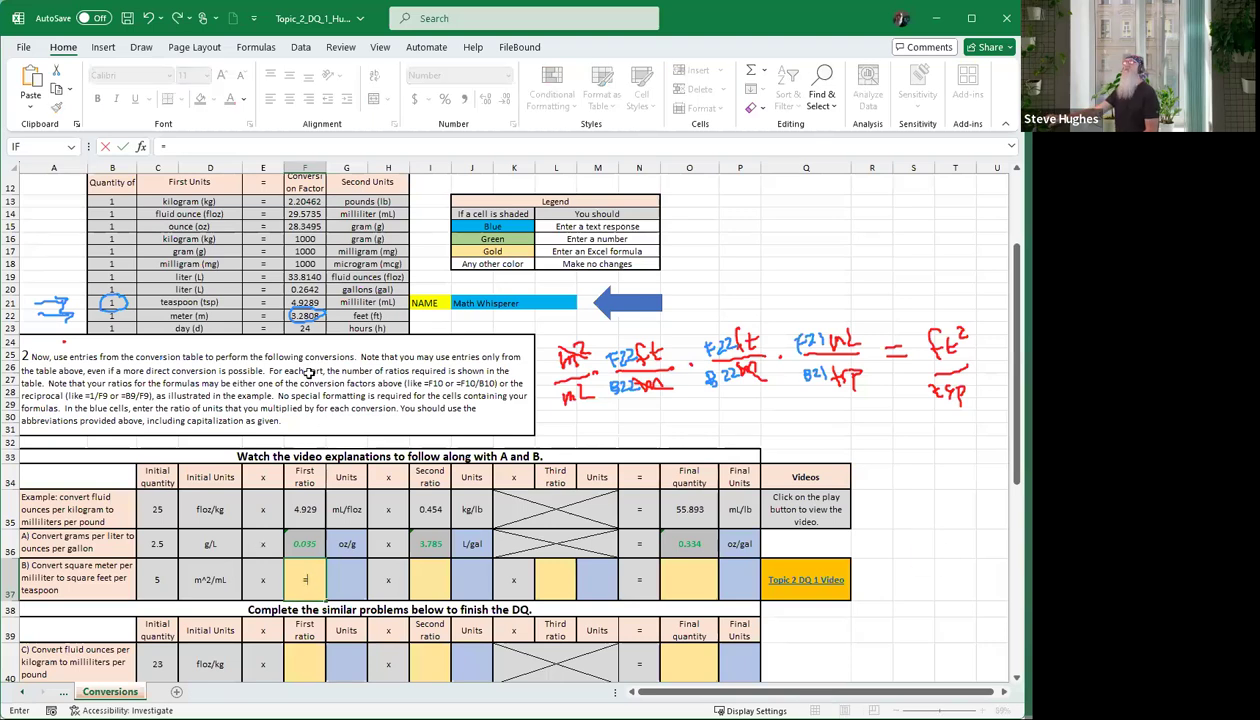
{"action": "left_click", "coordinate": [299, 316]}
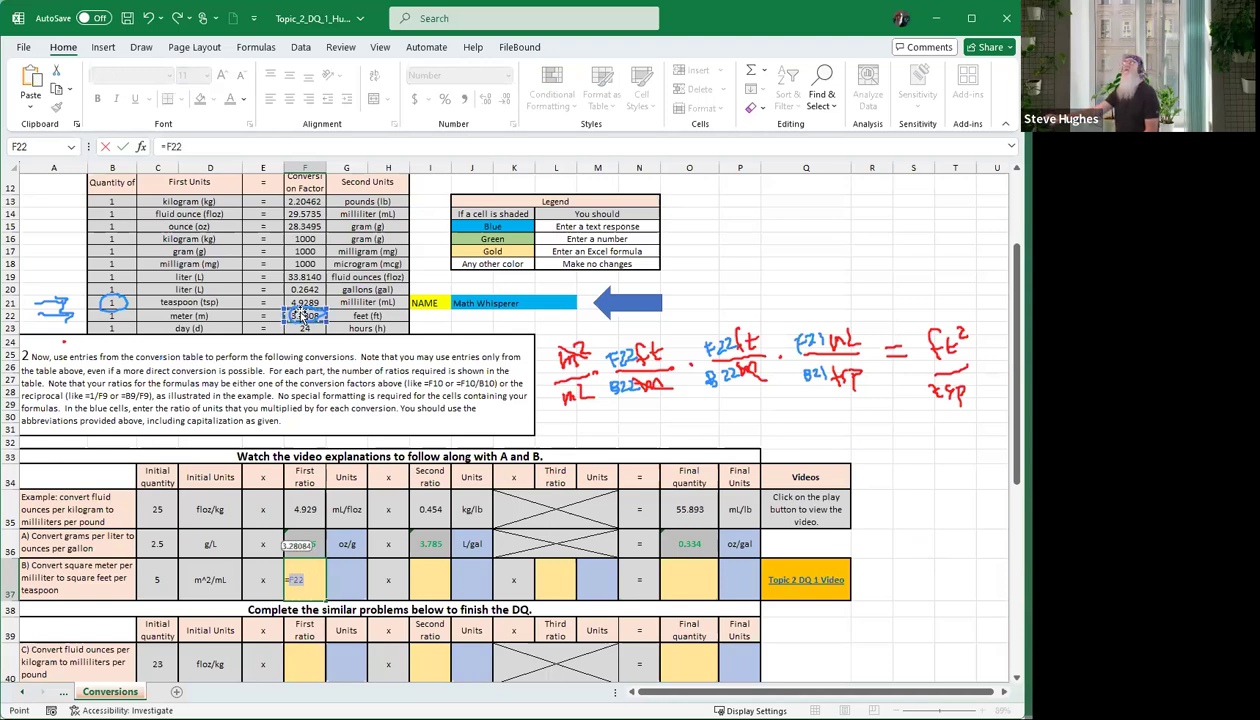
{"action": "type", "text": "/"}
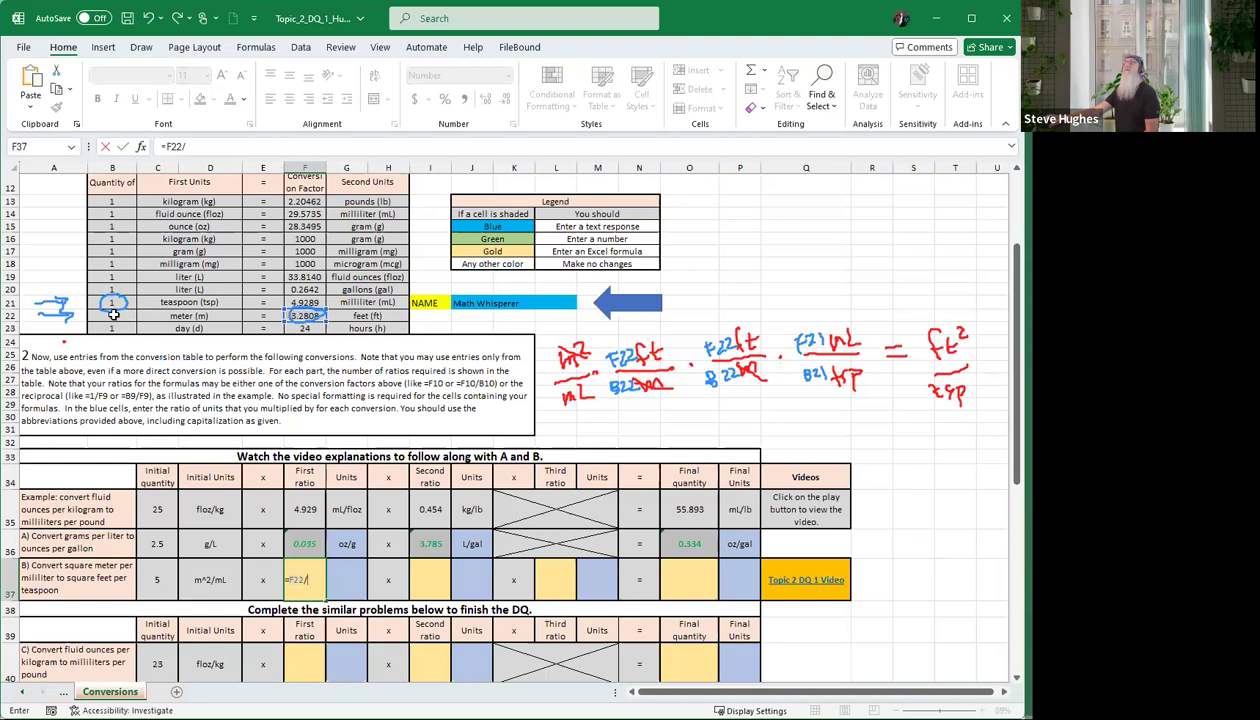
{"action": "left_click", "coordinate": [114, 315]}
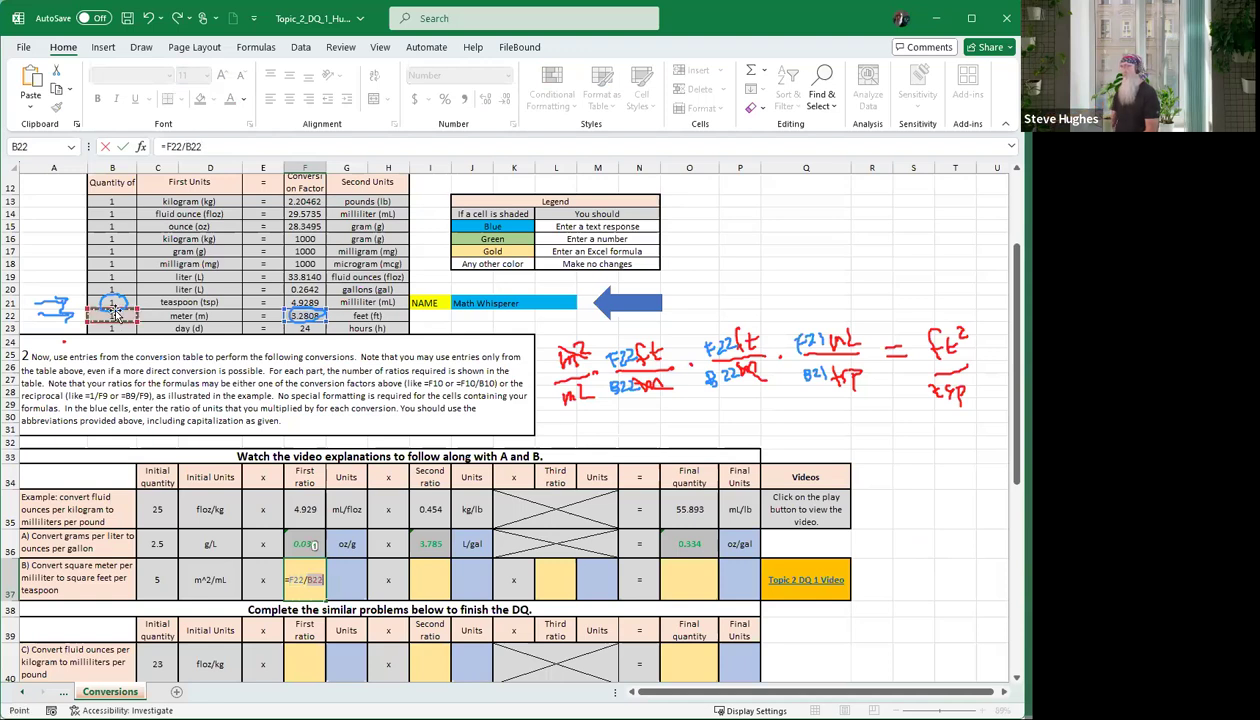
{"action": "key", "text": "Return"}
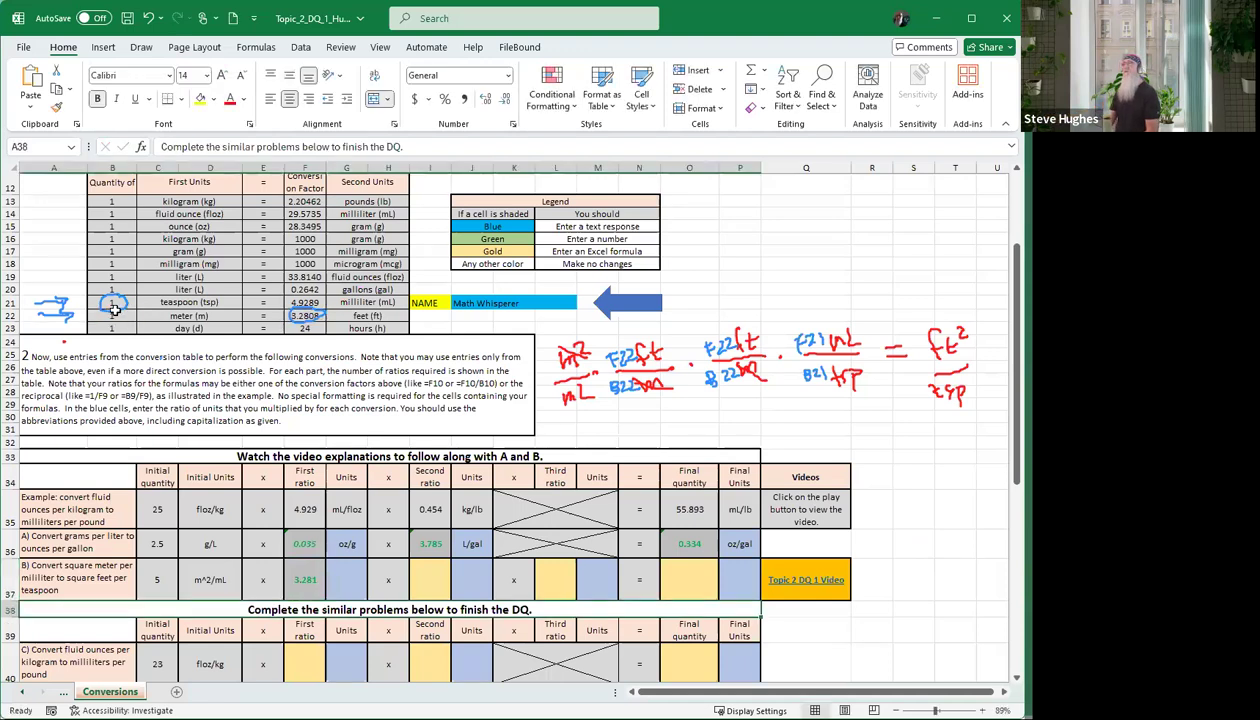
{"action": "key", "text": "Up"}
{"action": "key", "text": "Right"}
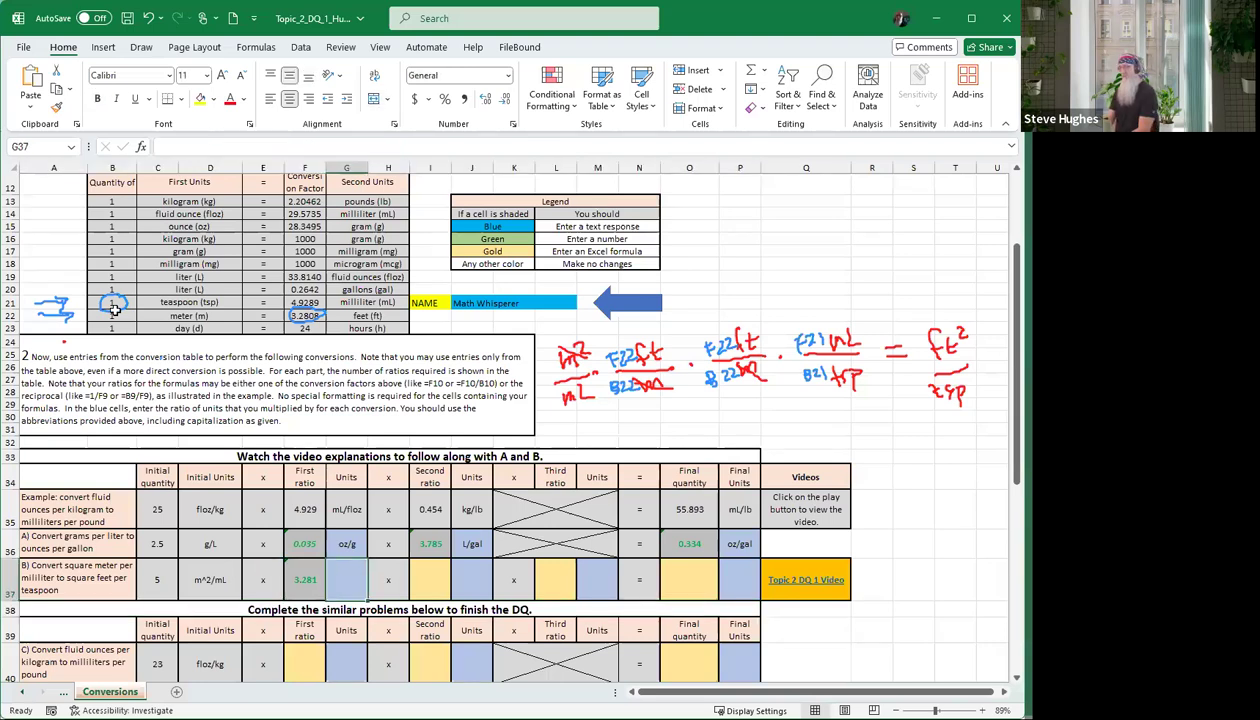
{"action": "type", "text": "ft"}
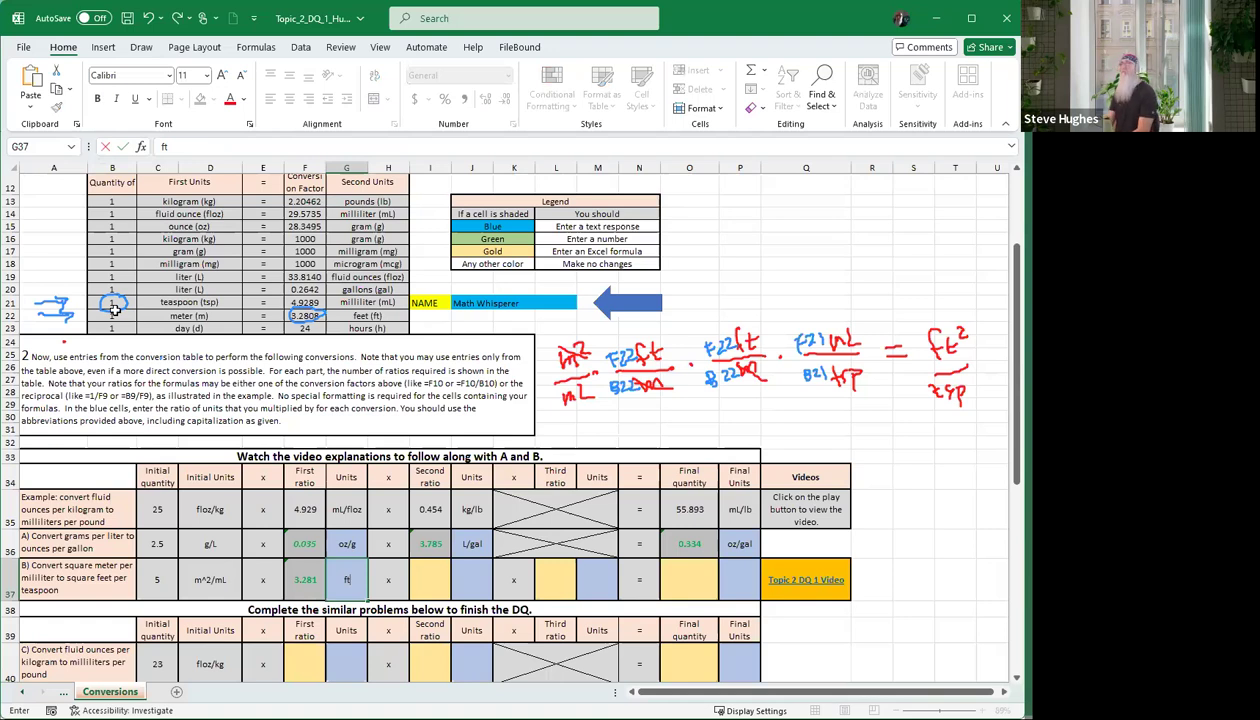
{"action": "type", "text": "/m"}
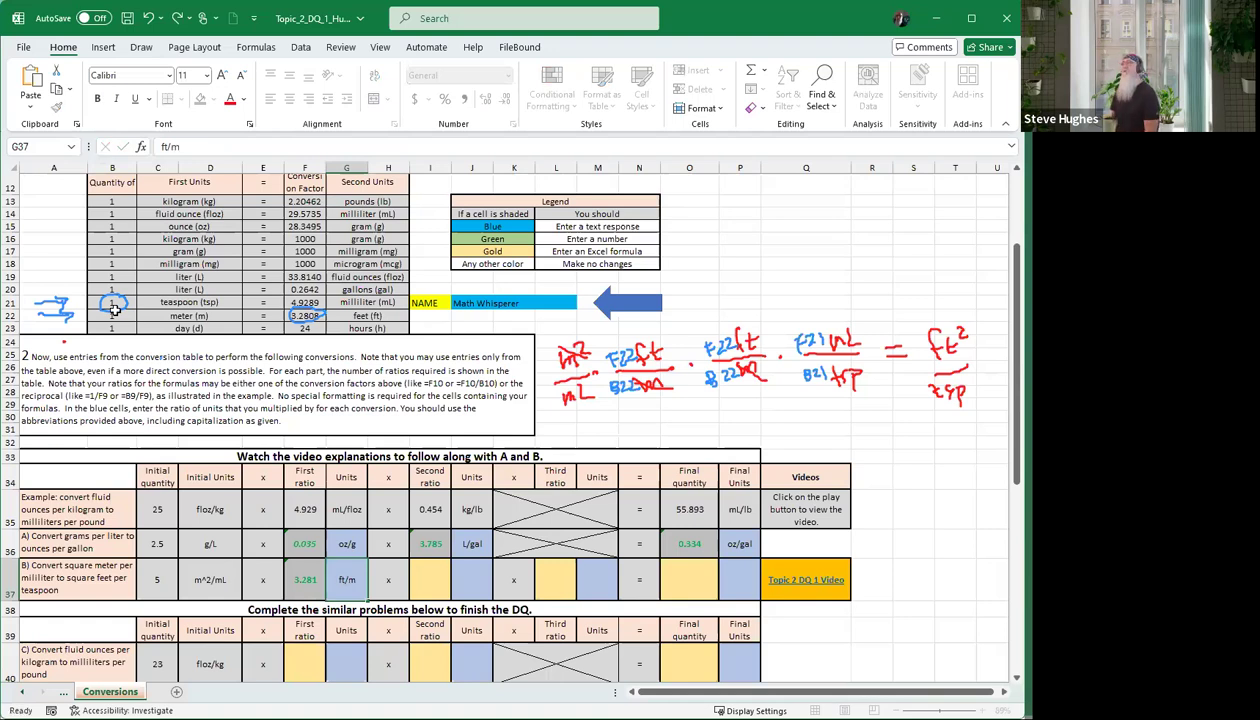
Put =F22/B21 in I37, giving 3.281, and label J37 with units ft/m.
{"action": "key", "text": "Tab"}
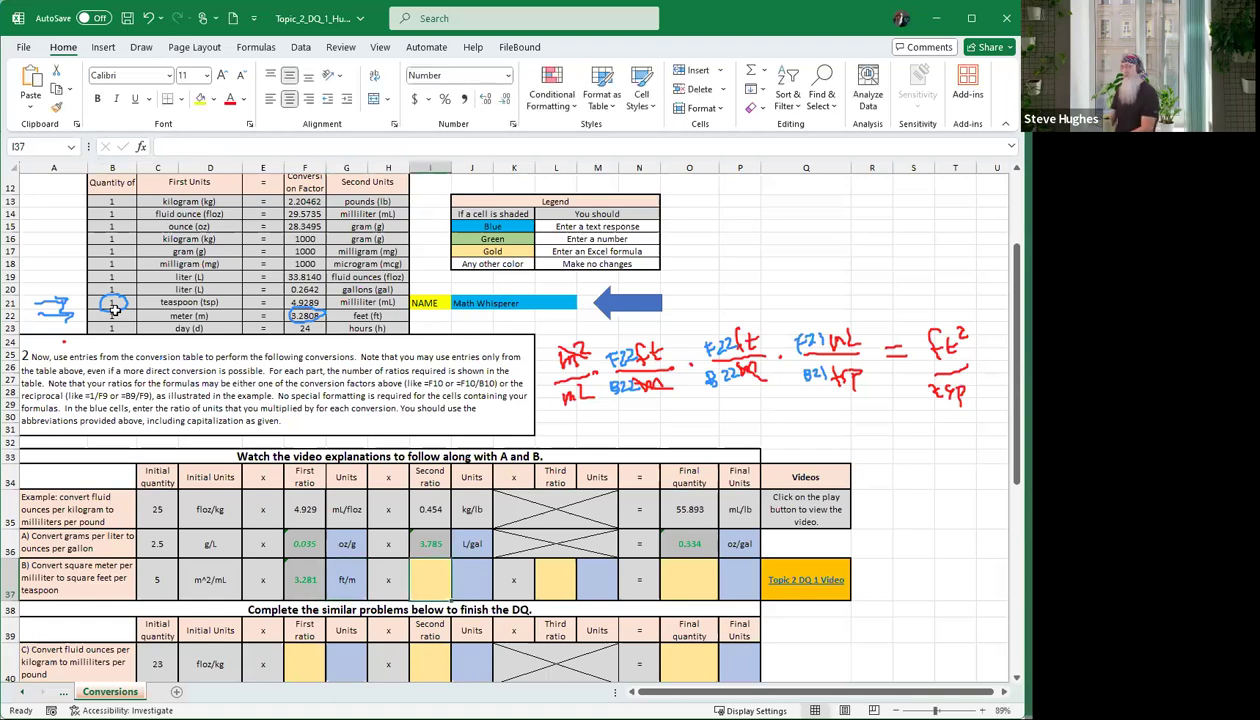
{"action": "type", "text": "="}
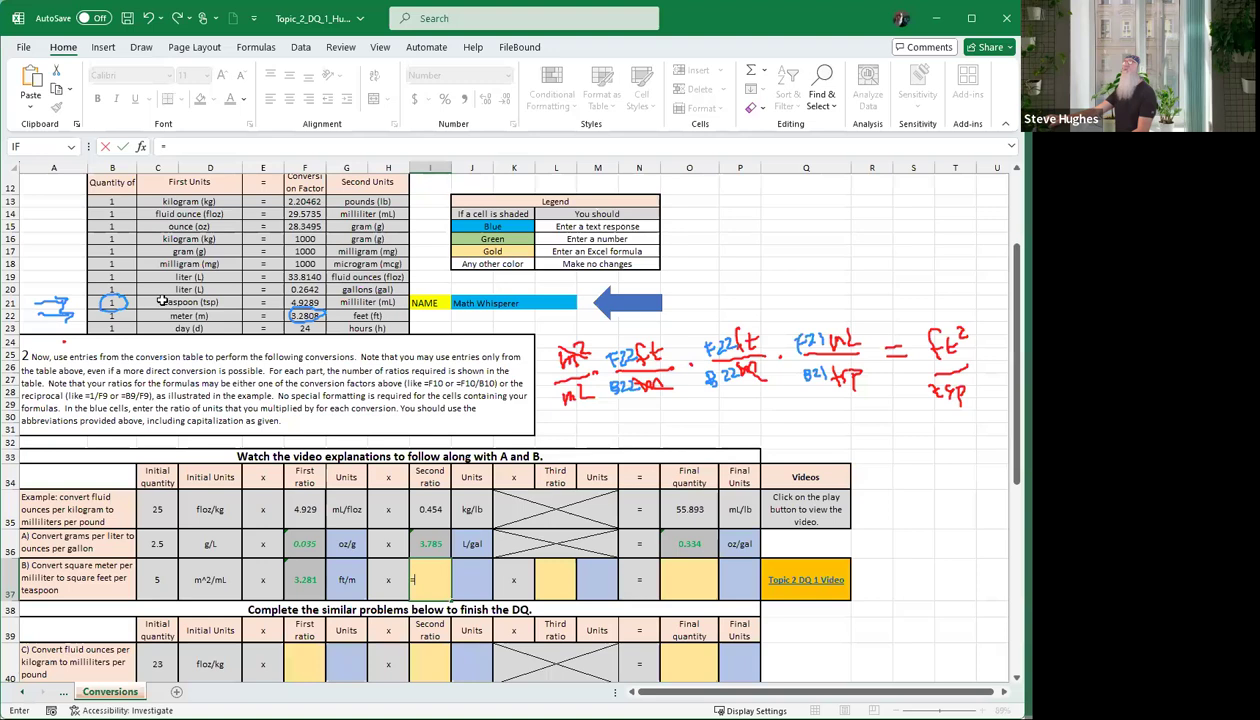
{"action": "left_click", "coordinate": [302, 318]}
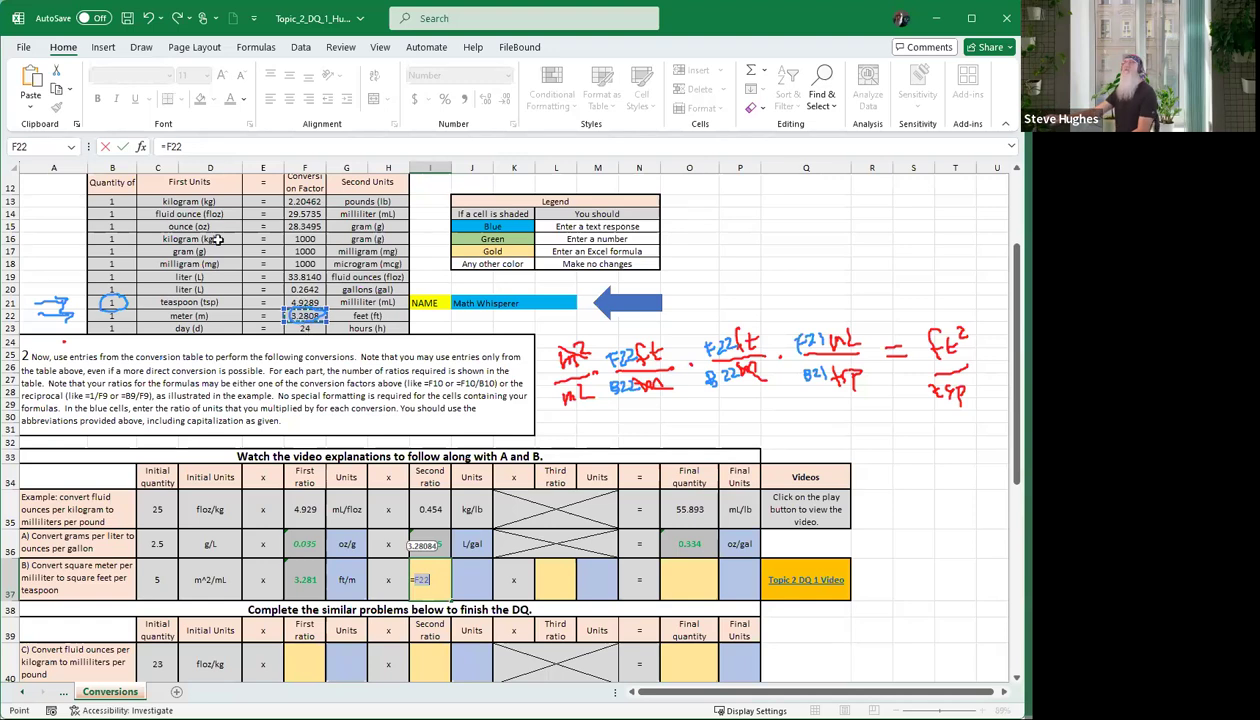
{"action": "type", "text": "/"}
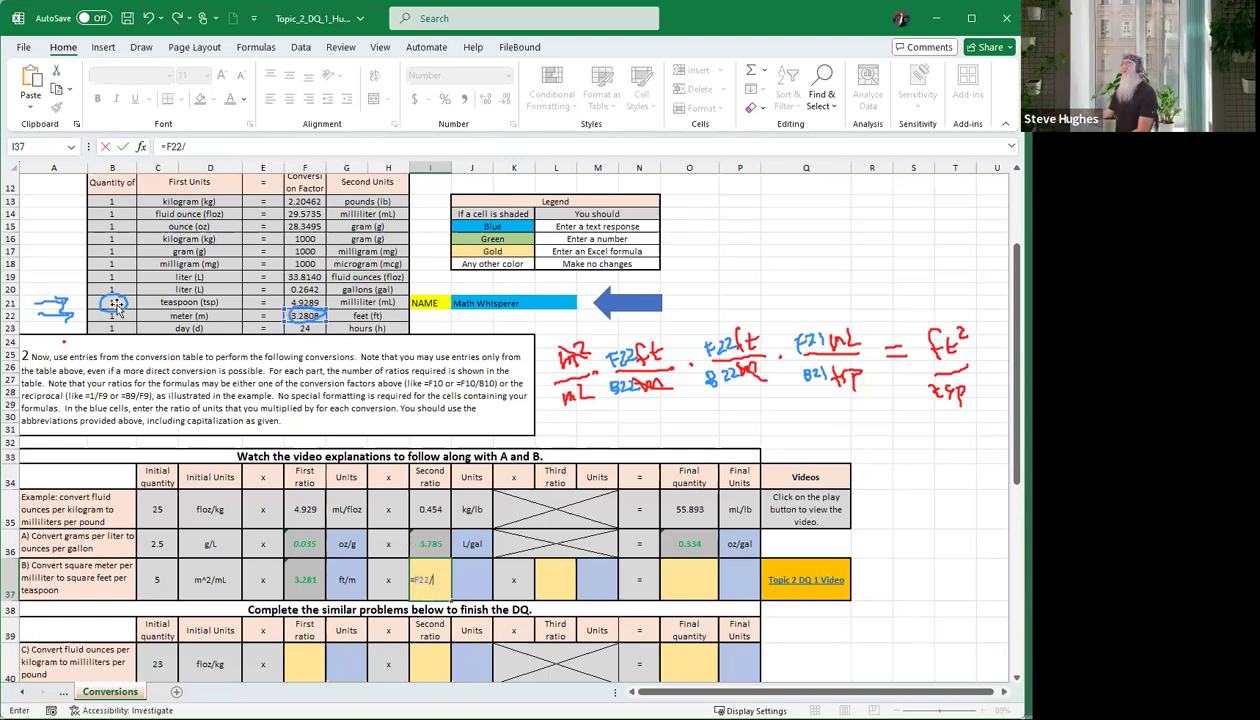
{"action": "left_click", "coordinate": [117, 306]}
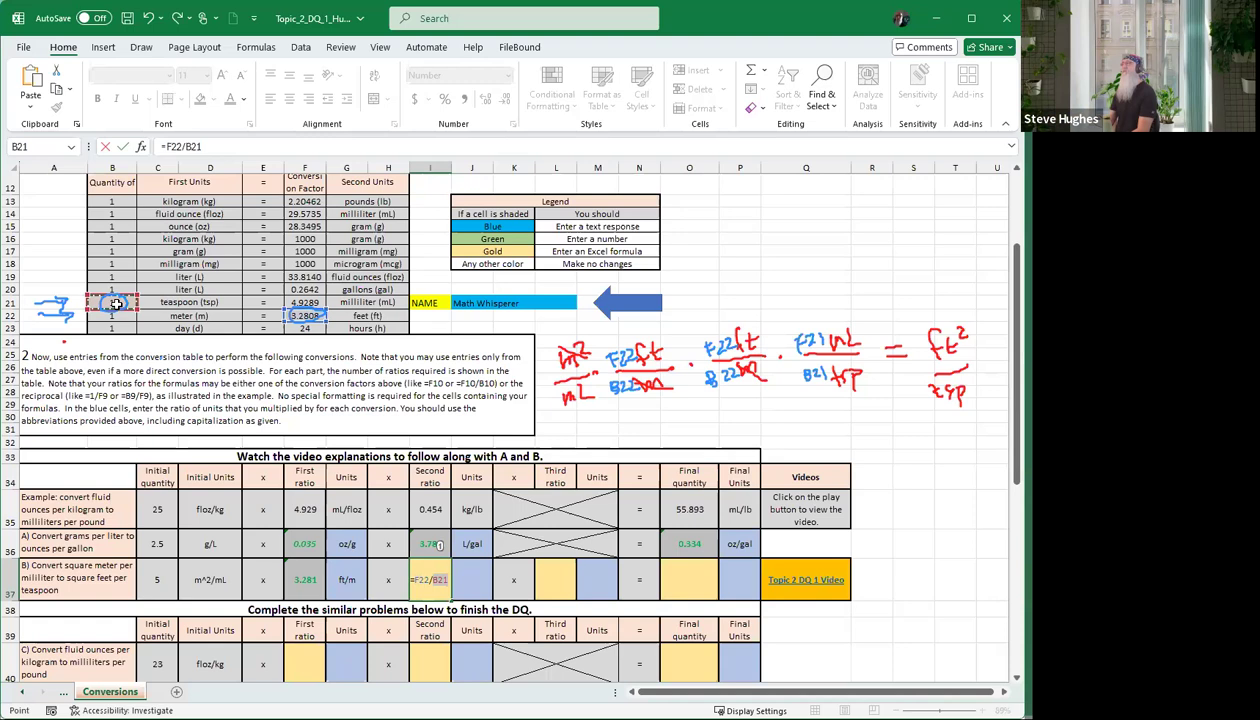
{"action": "key", "text": "Return"}
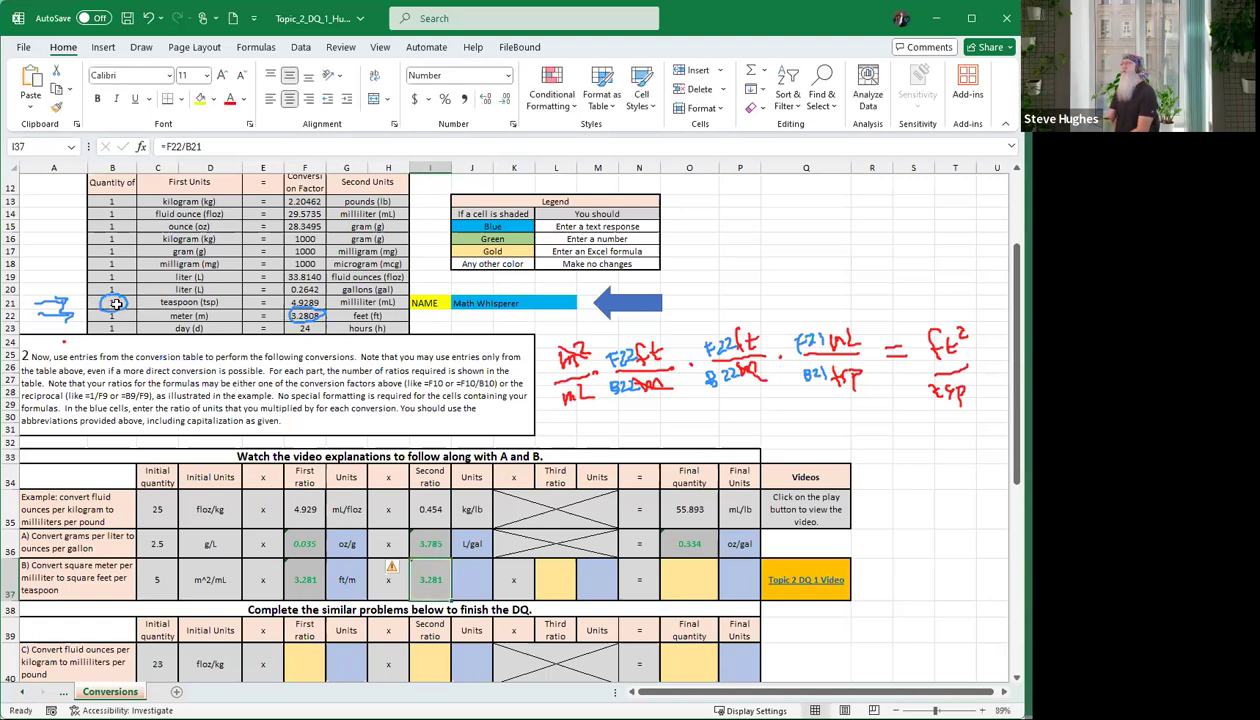
{"action": "key", "text": "Right"}
{"action": "type", "text": "f"}
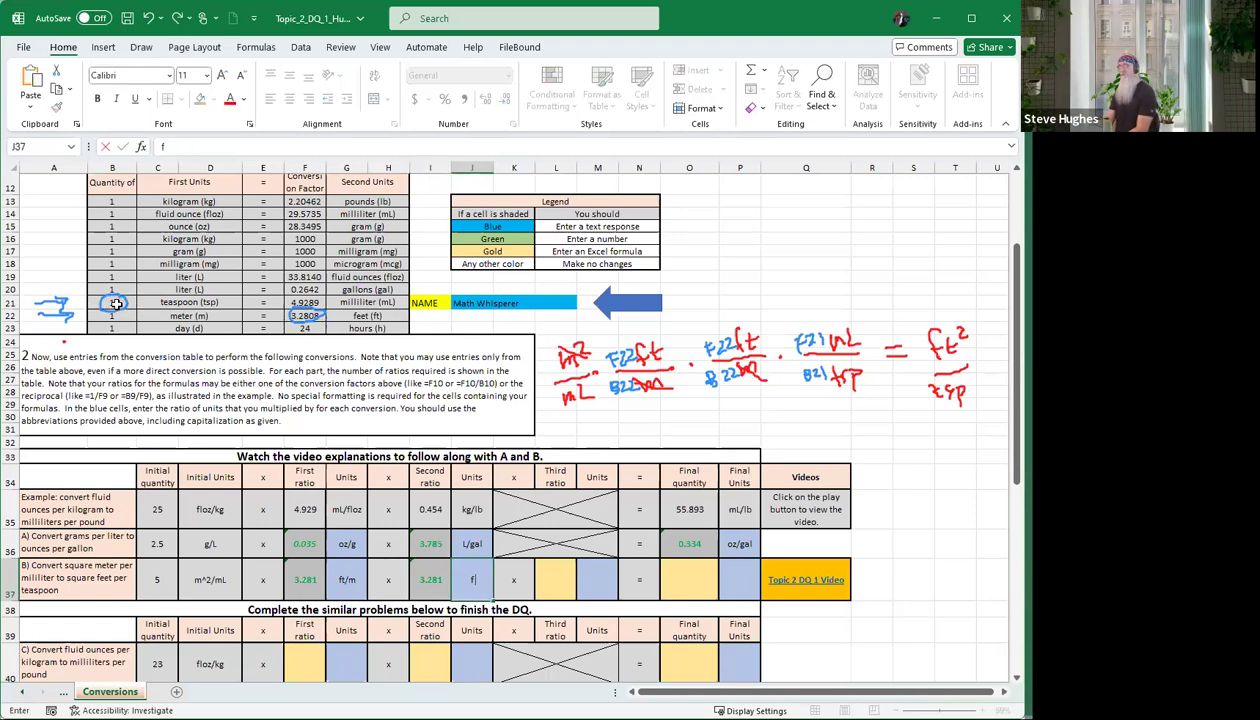
{"action": "type", "text": "t/"}
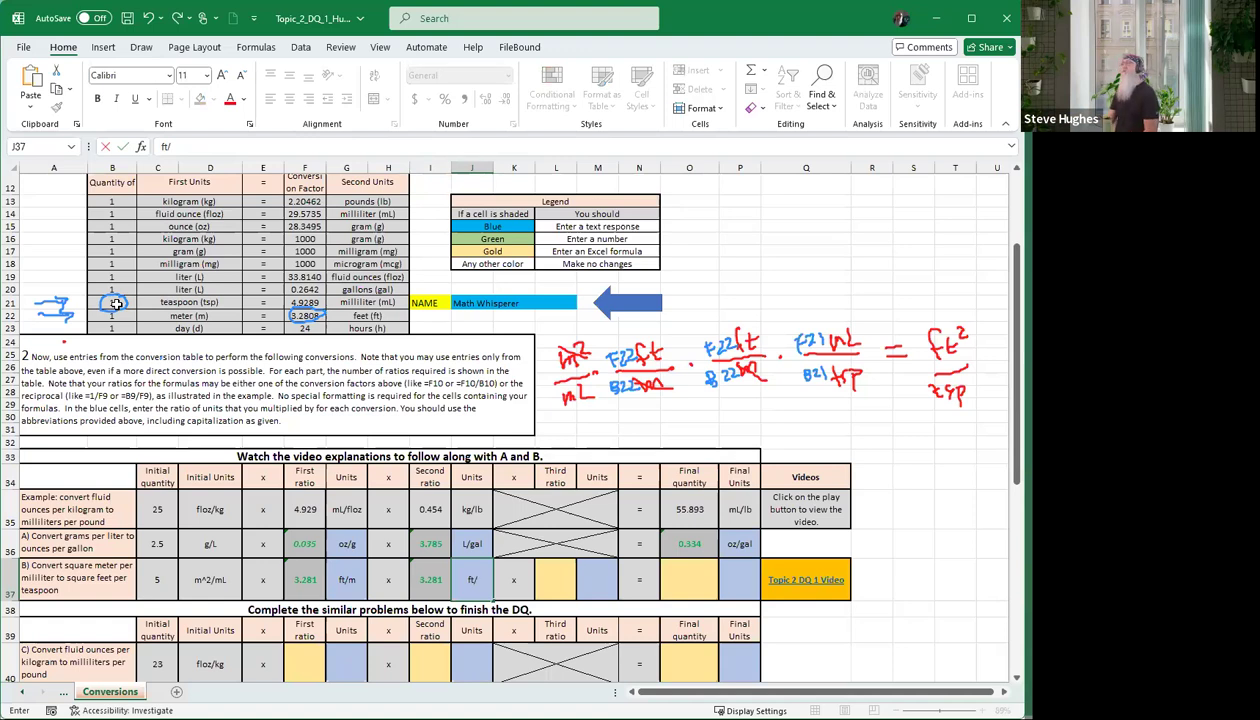
{"action": "type", "text": "m"}
{"action": "key", "text": "Tab"}
{"action": "key", "text": "Tab"}
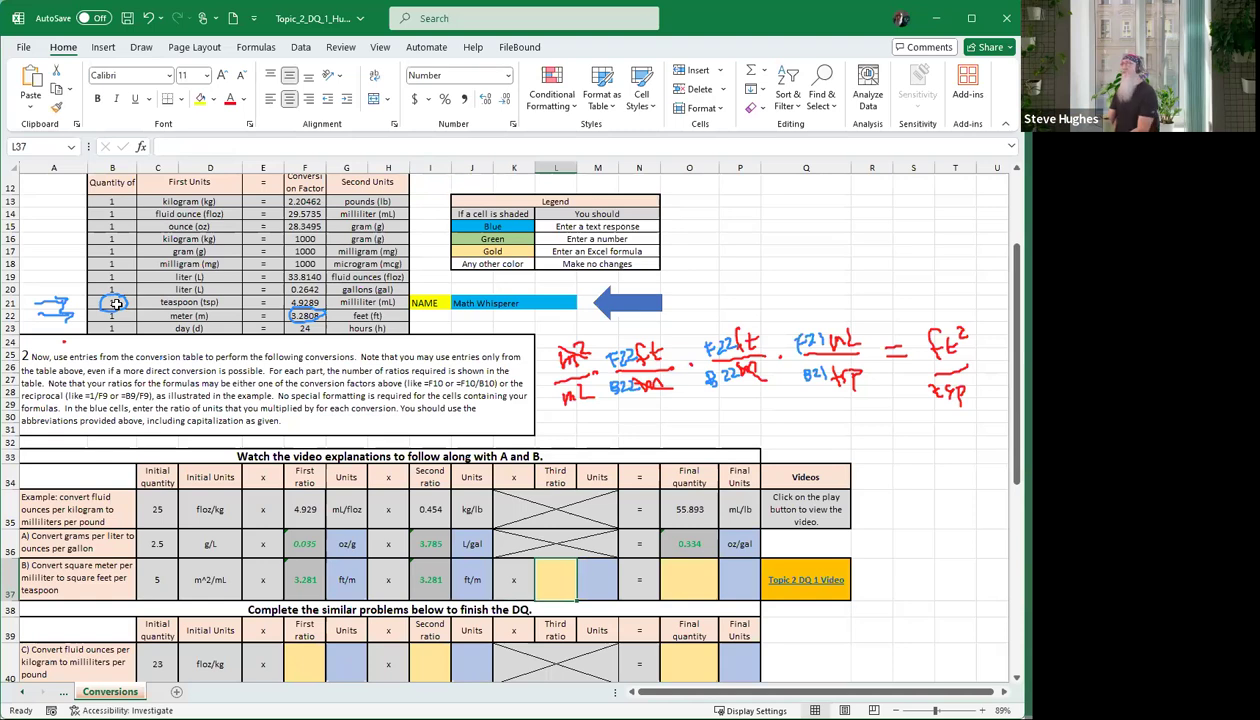
Enter =F21/B21 in L37, giving 4.93, and label M37 with units mL/tsp.
{"action": "type", "text": "="}
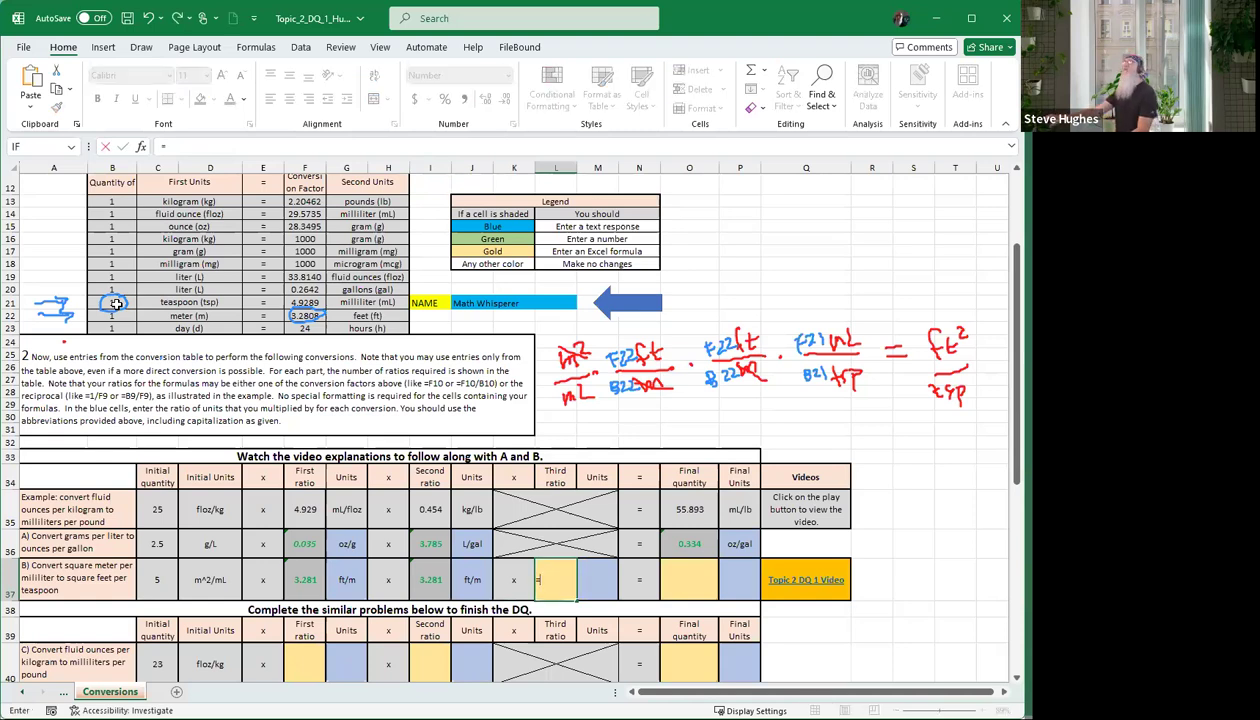
{"action": "left_click", "coordinate": [307, 302]}
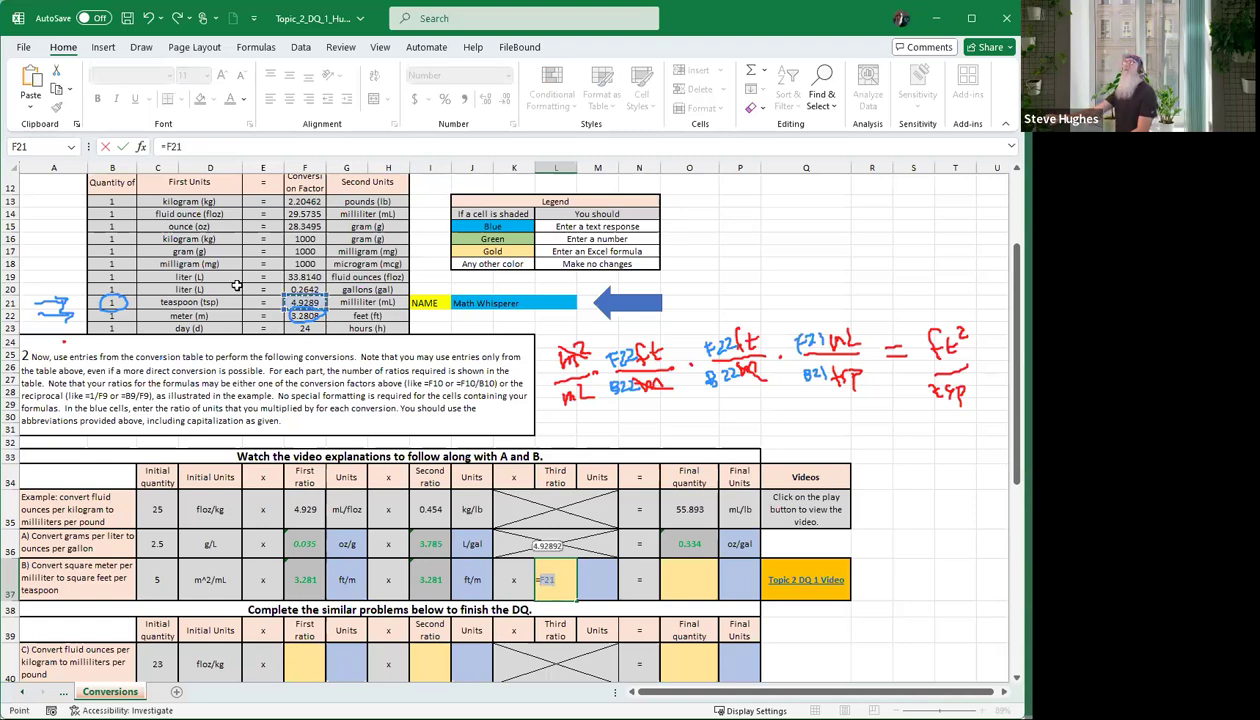
{"action": "type", "text": "/"}
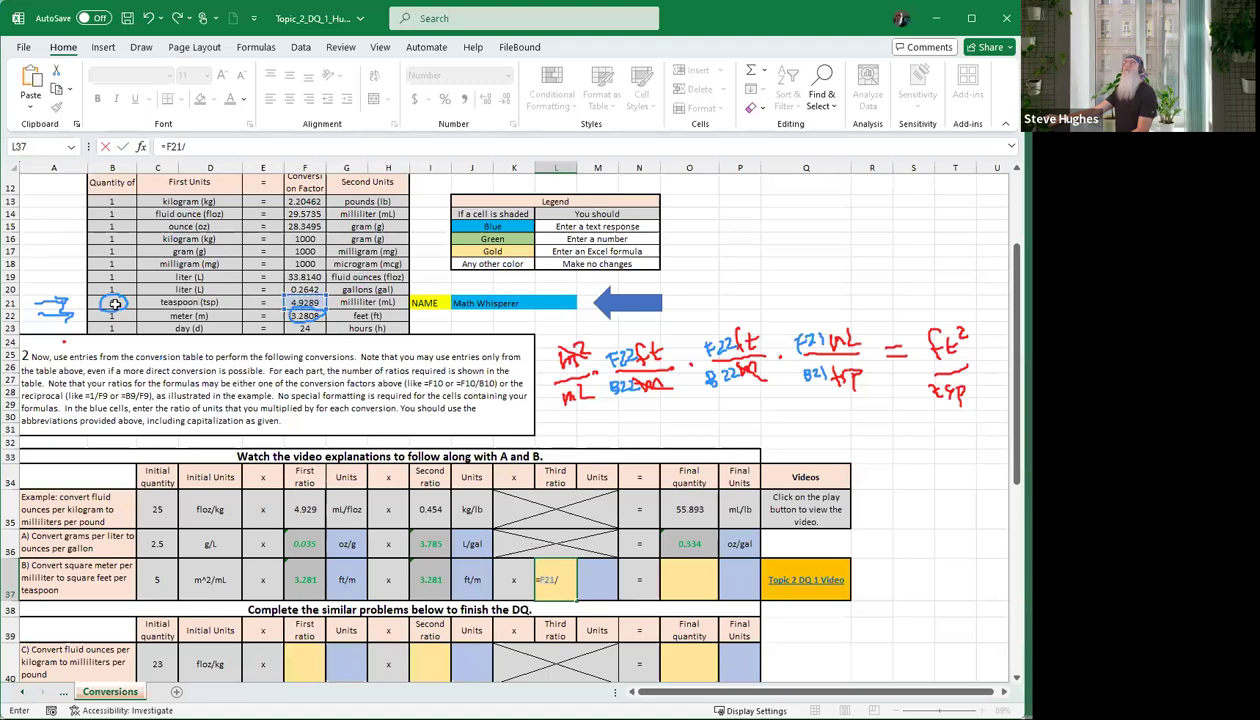
{"action": "left_click", "coordinate": [115, 304]}
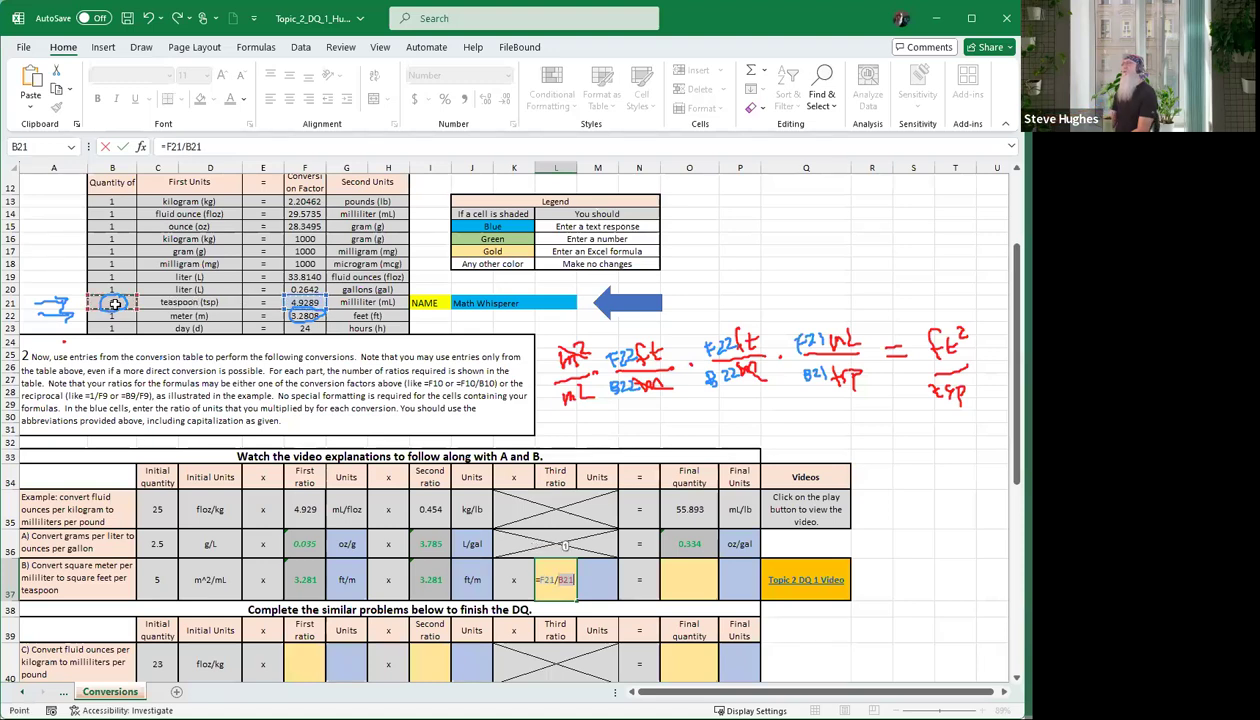
{"action": "key", "text": "Tab"}
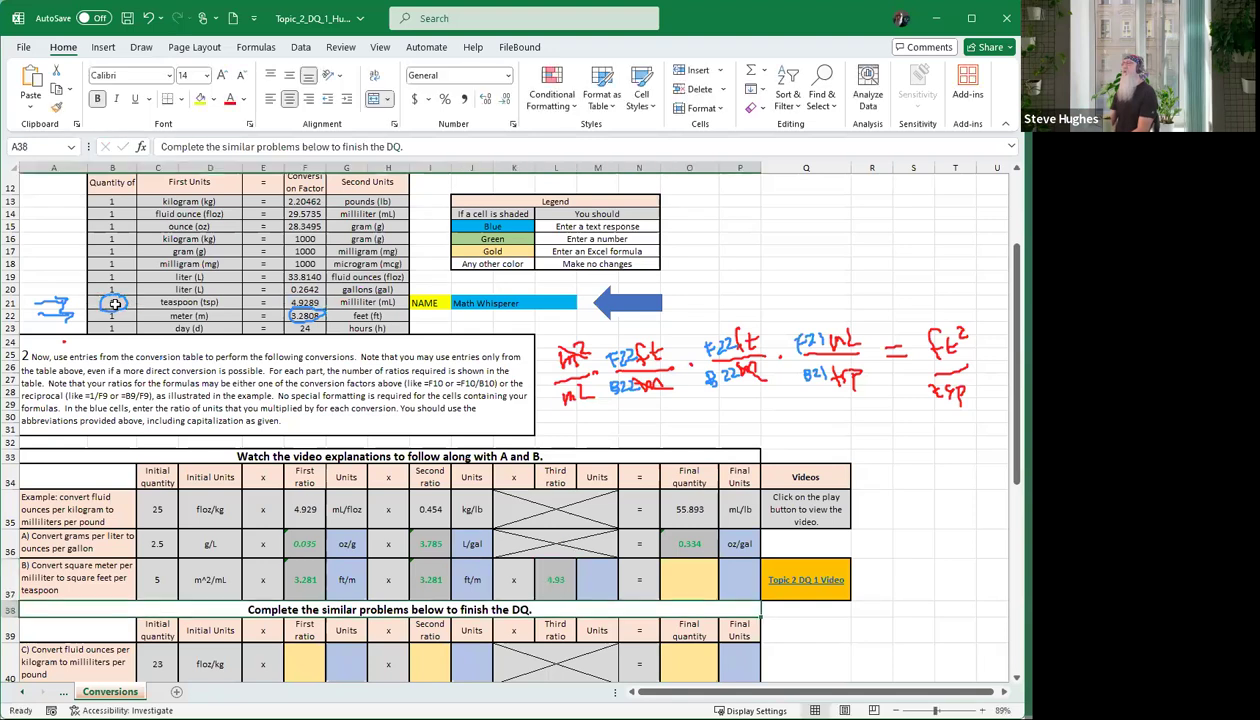
{"action": "type", "text": "Ml"}
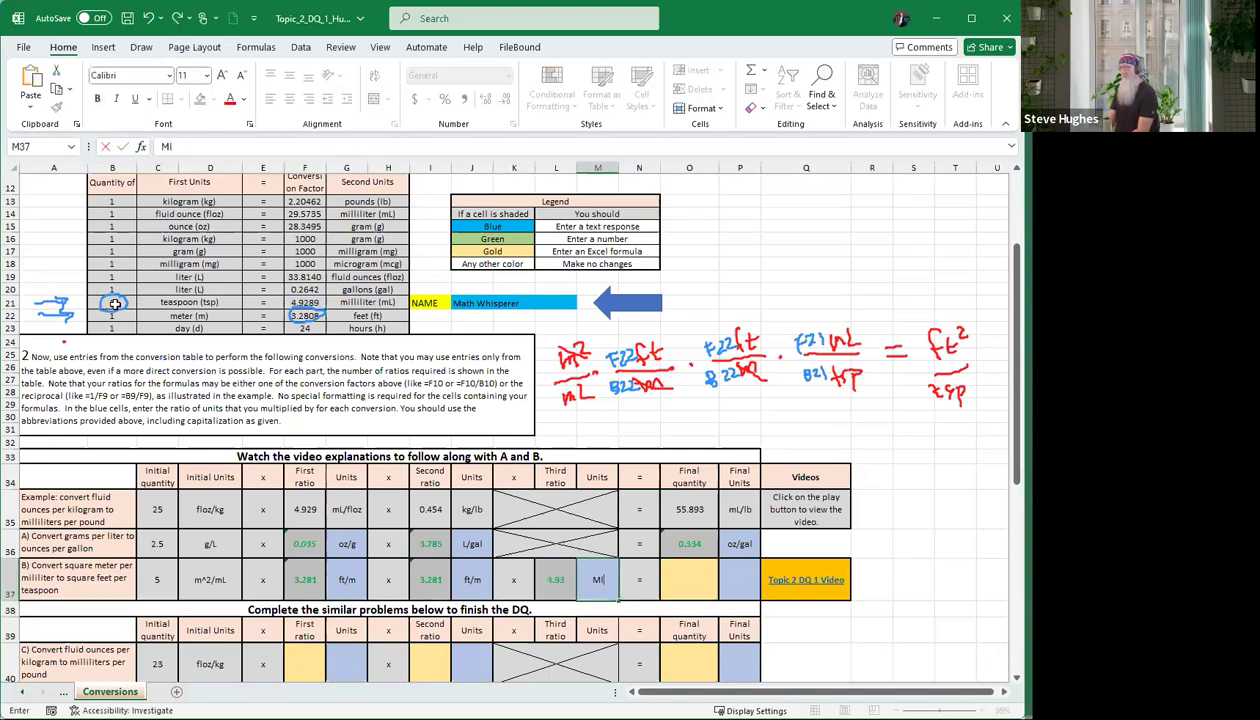
{"action": "key", "text": "BackSpace"}
{"action": "key", "text": "BackSpace"}
{"action": "type", "text": "mL/"}
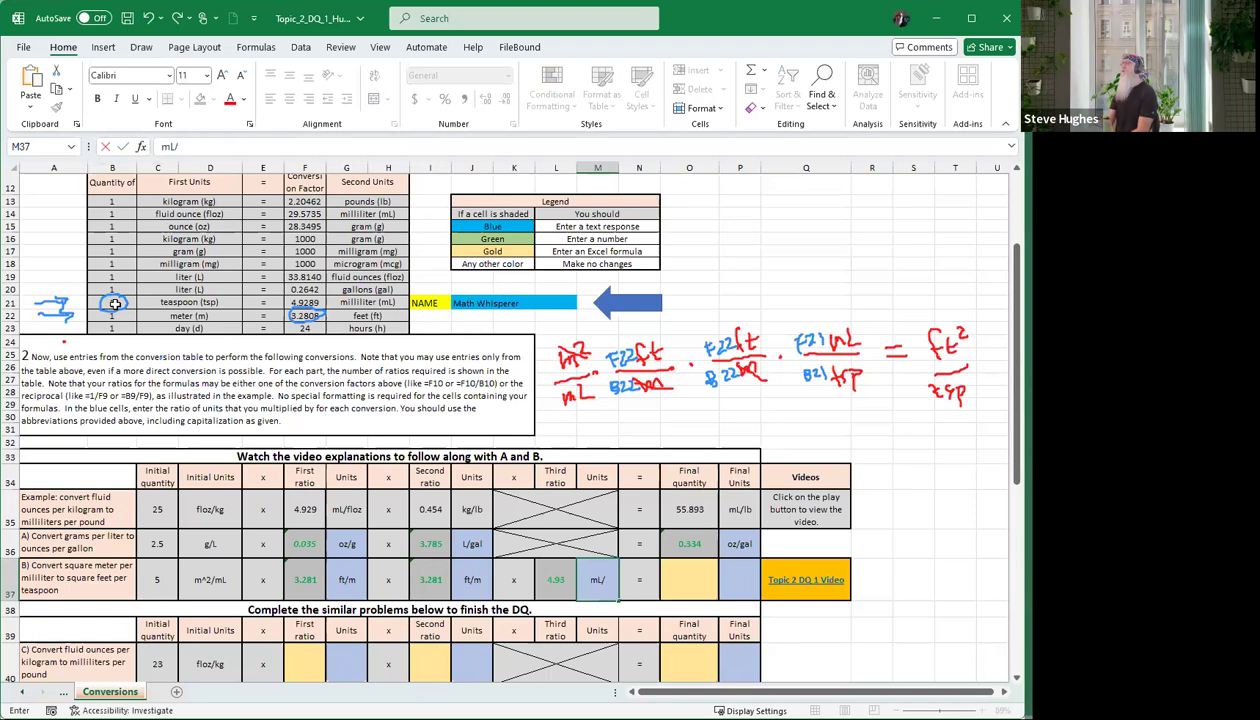
{"action": "type", "text": "tsp"}
{"action": "key", "text": "Tab"}
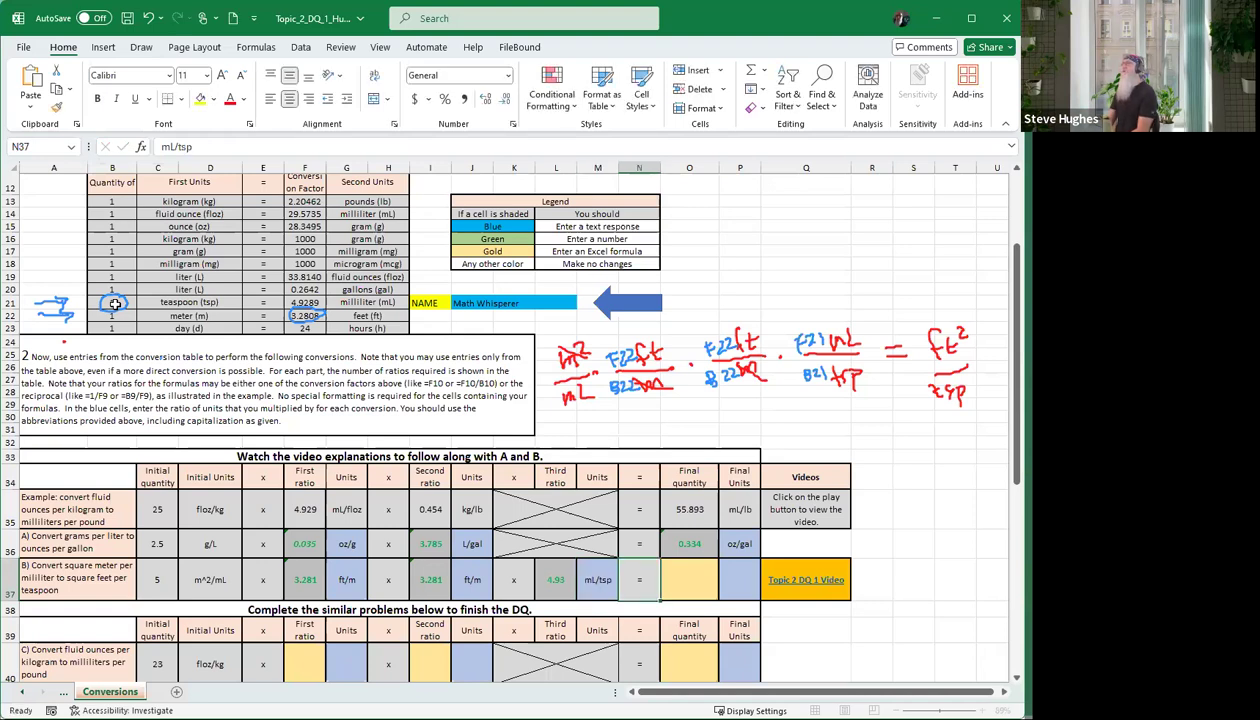
Enter ft^2/tsp as Problem B's final units in P37.
{"action": "key", "text": "Tab"}
{"action": "key", "text": "Tab"}
{"action": "type", "text": "f"}
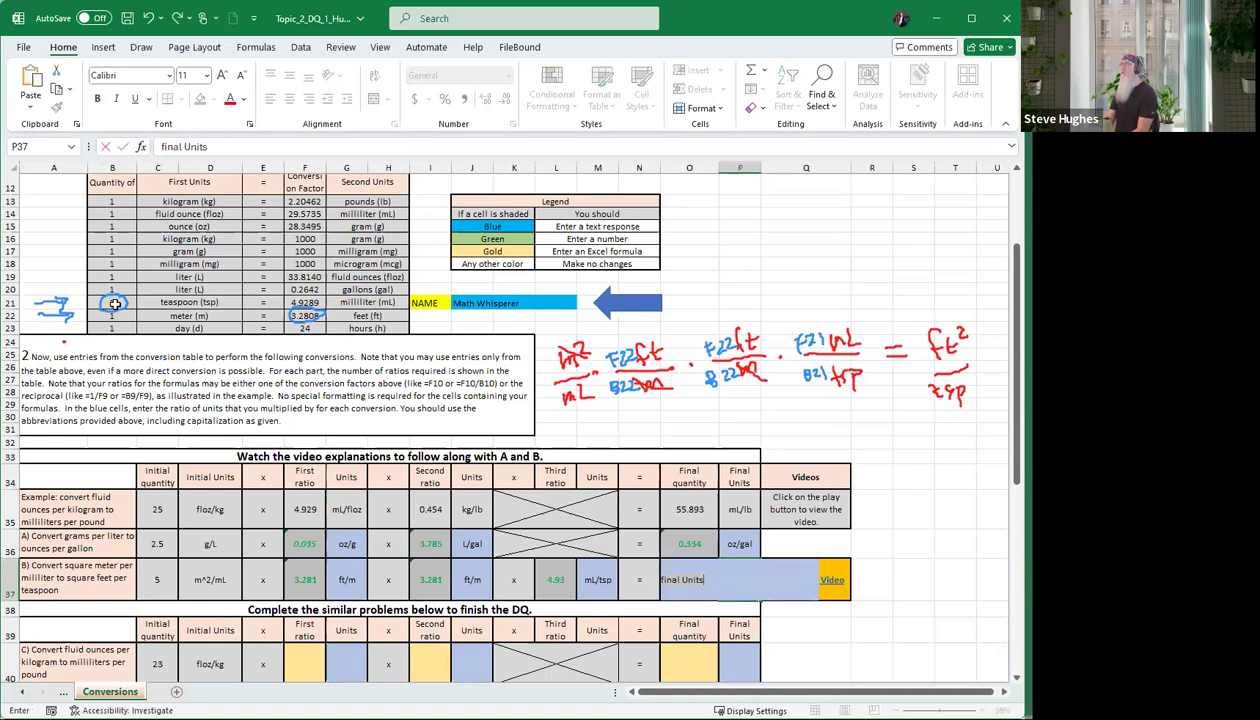
{"action": "type", "text": "t^2/"}
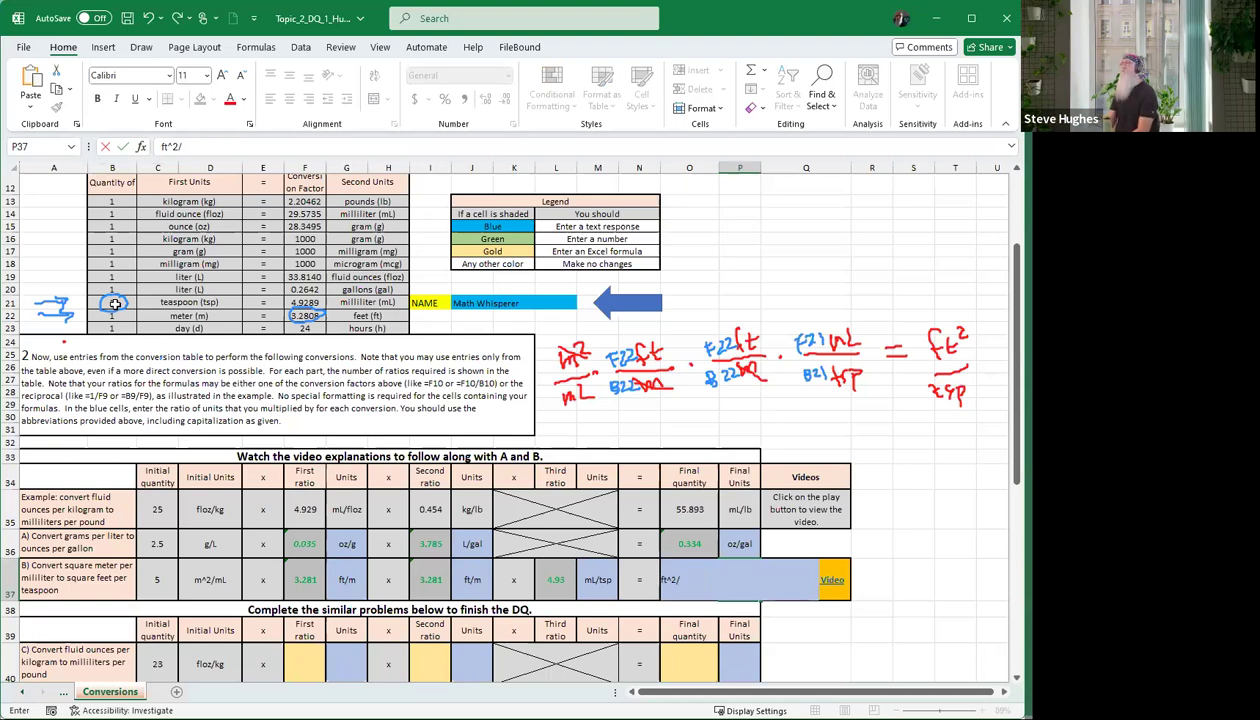
{"action": "type", "text": "tsp"}
{"action": "key", "text": "ctrl+Return"}
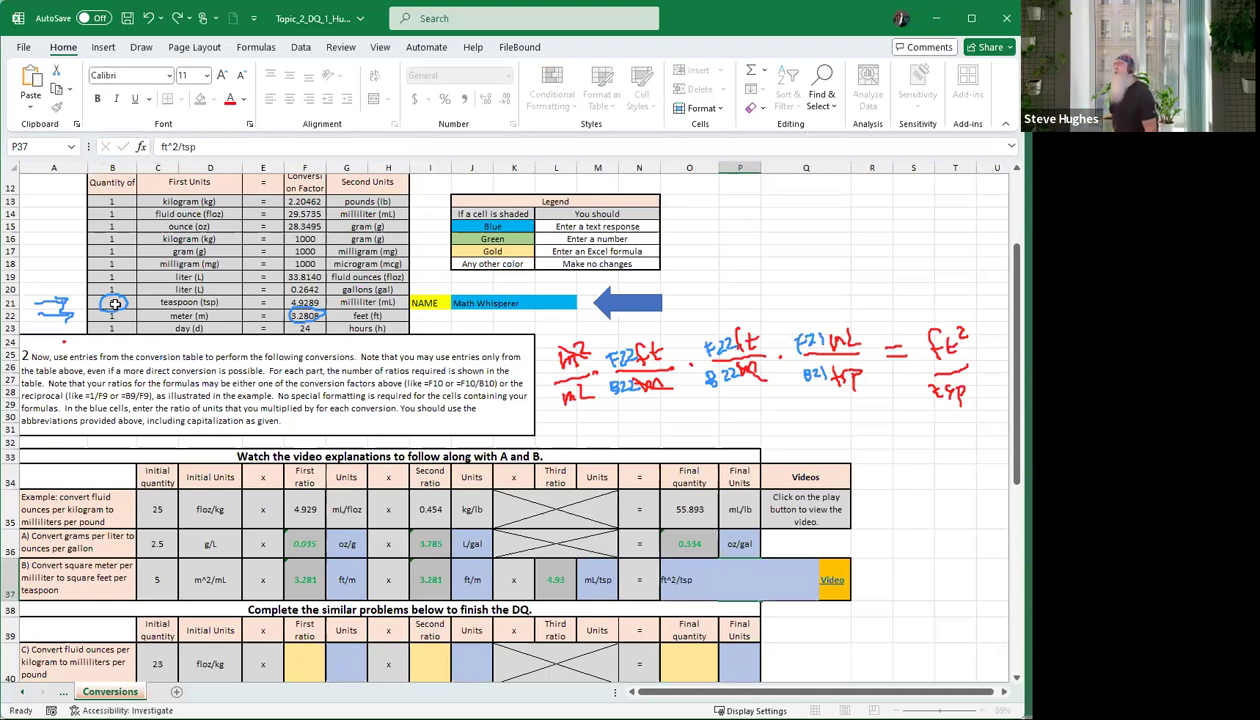
{"action": "key", "text": "Return"}
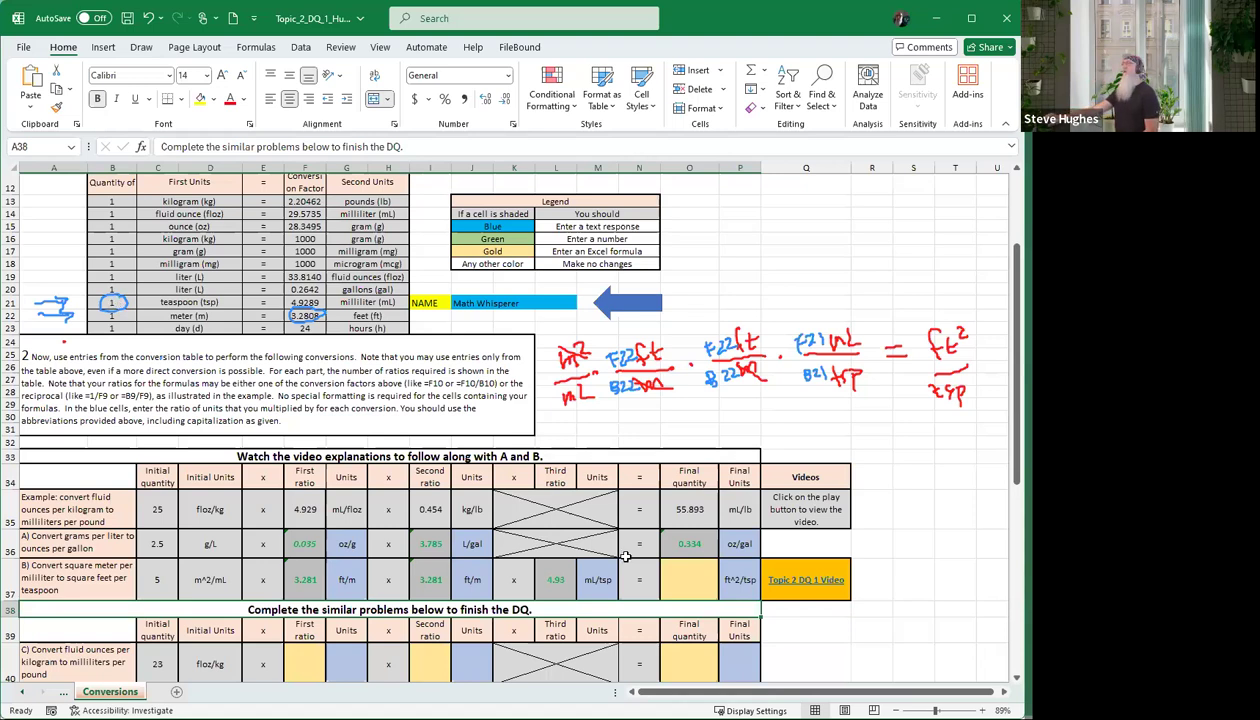
Fill O36's final-quantity formula down to O37 and append *L37, giving 265.272.
{"action": "left_click", "coordinate": [672, 540]}
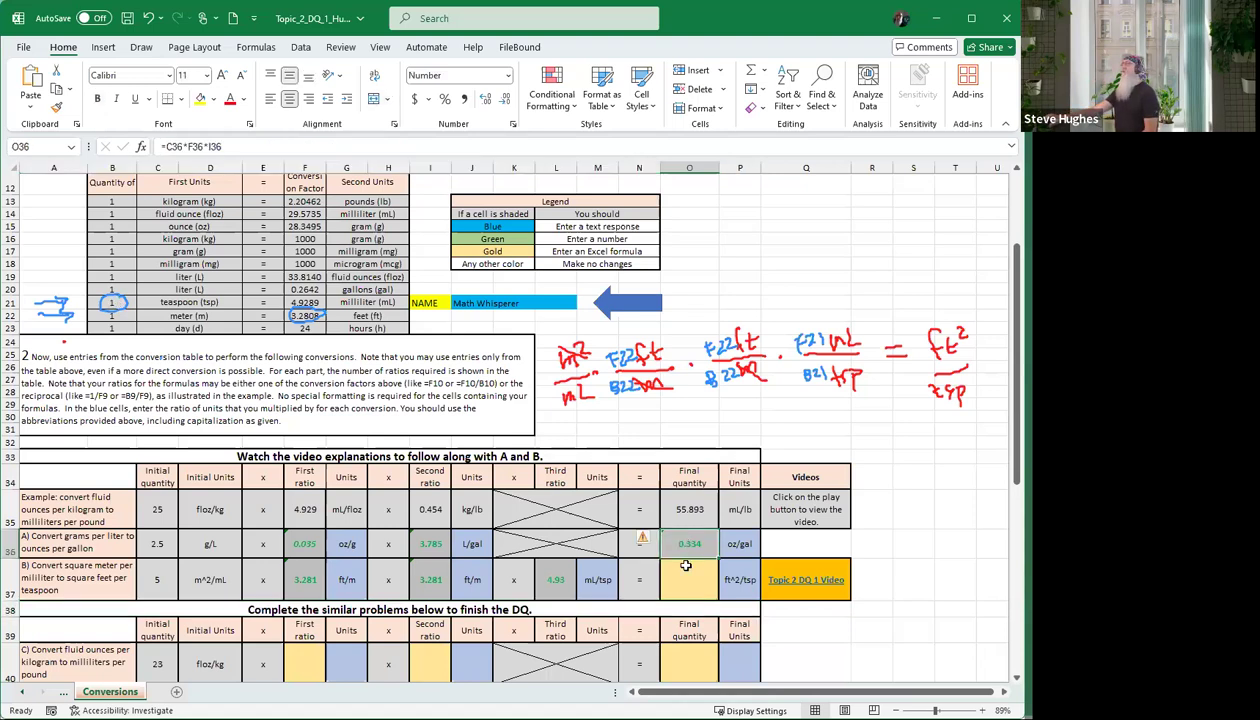
{"action": "left_click_drag", "start_coordinate": [718, 552], "coordinate": [718, 598]}
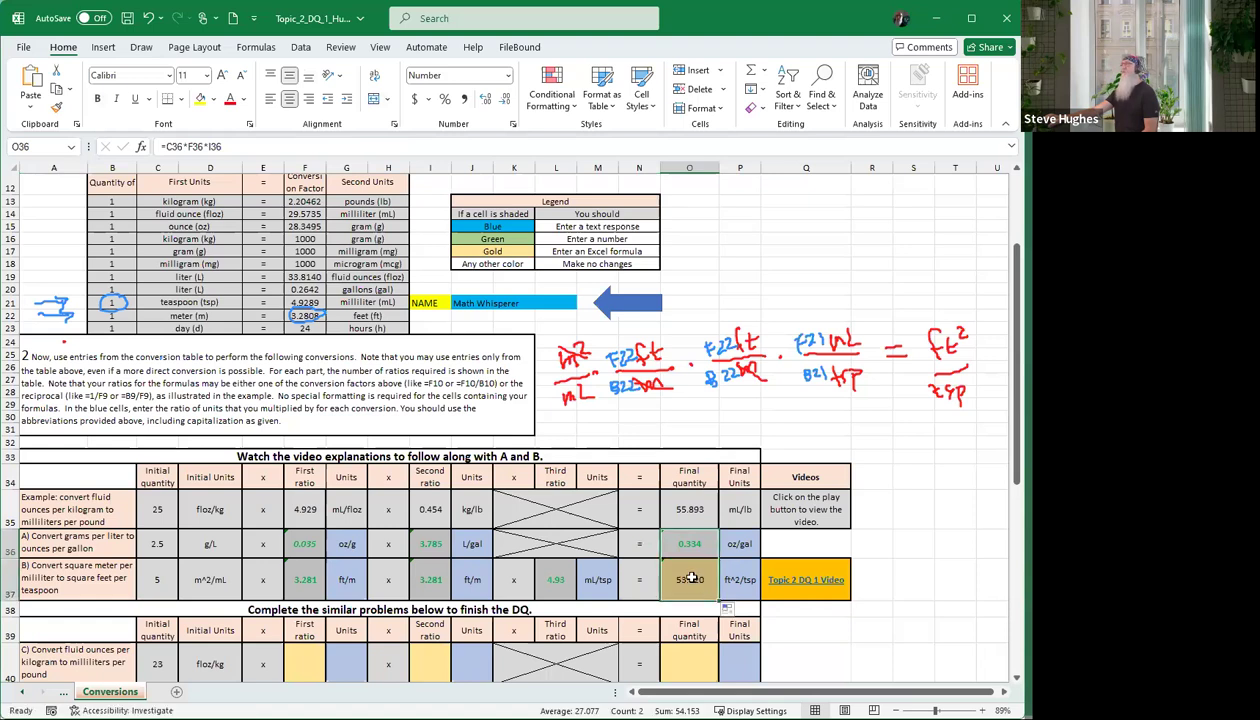
{"action": "left_click", "coordinate": [689, 577]}
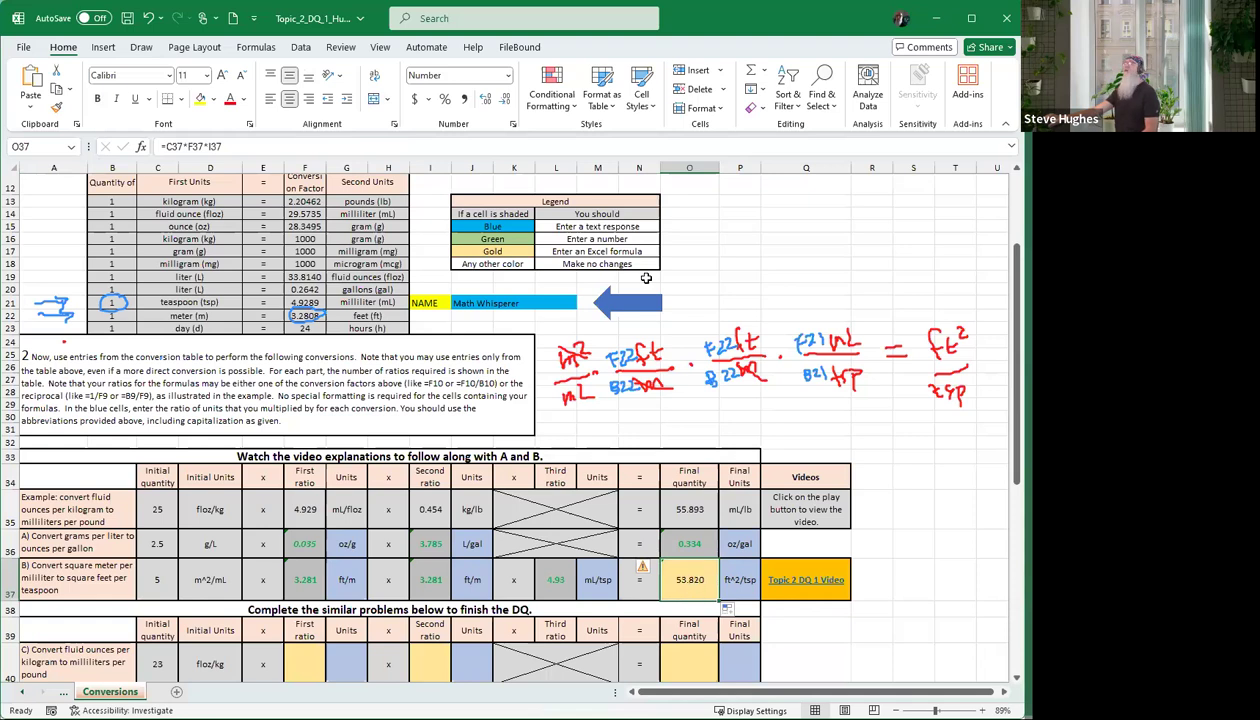
{"action": "left_click", "coordinate": [269, 145]}
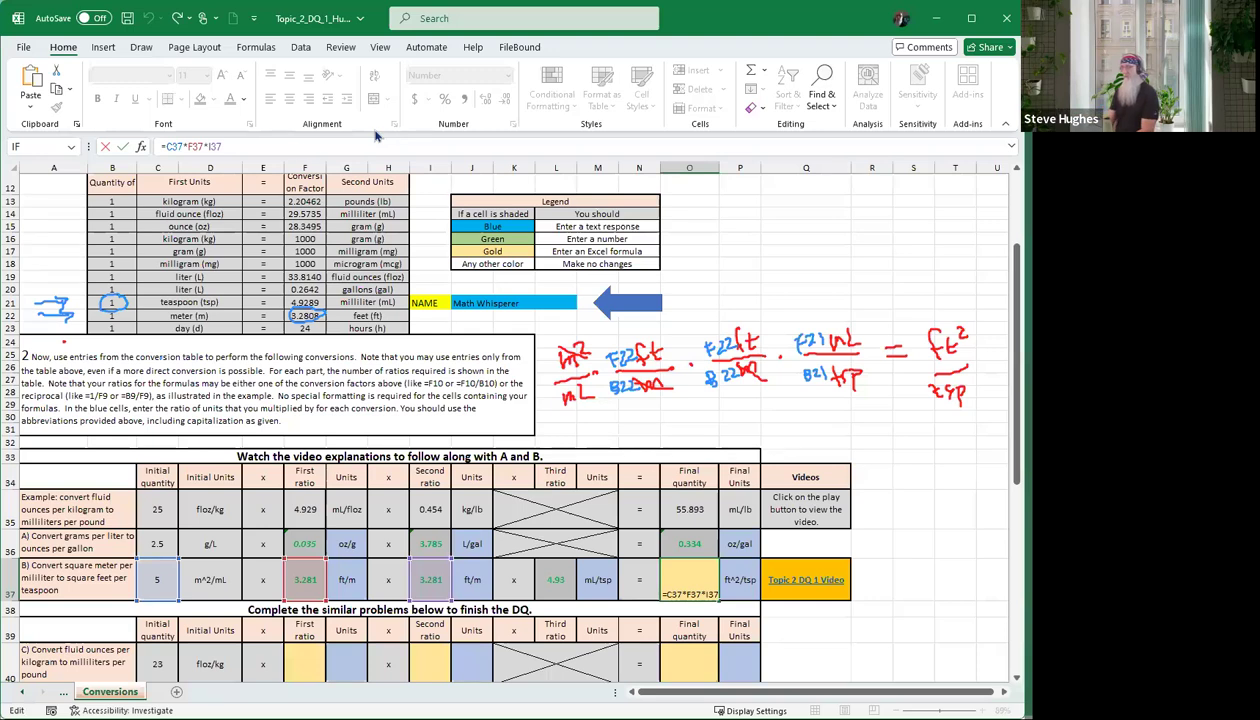
{"action": "type", "text": "*"}
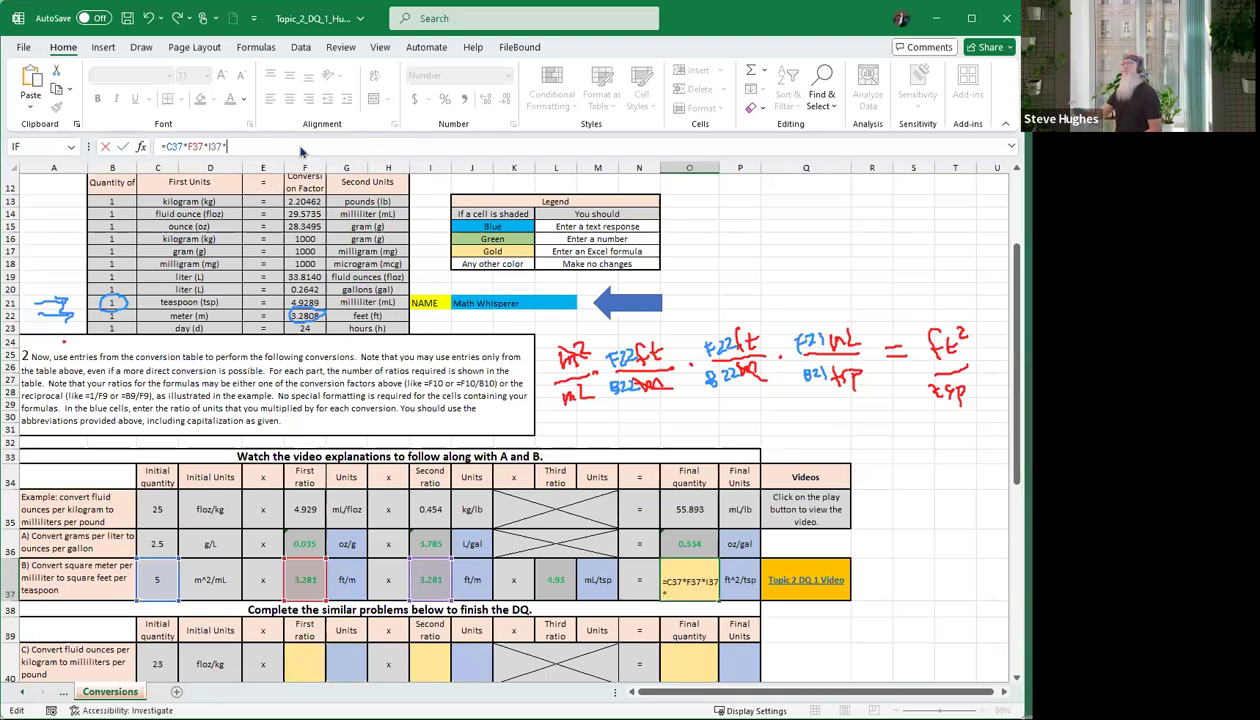
{"action": "left_click", "coordinate": [550, 571]}
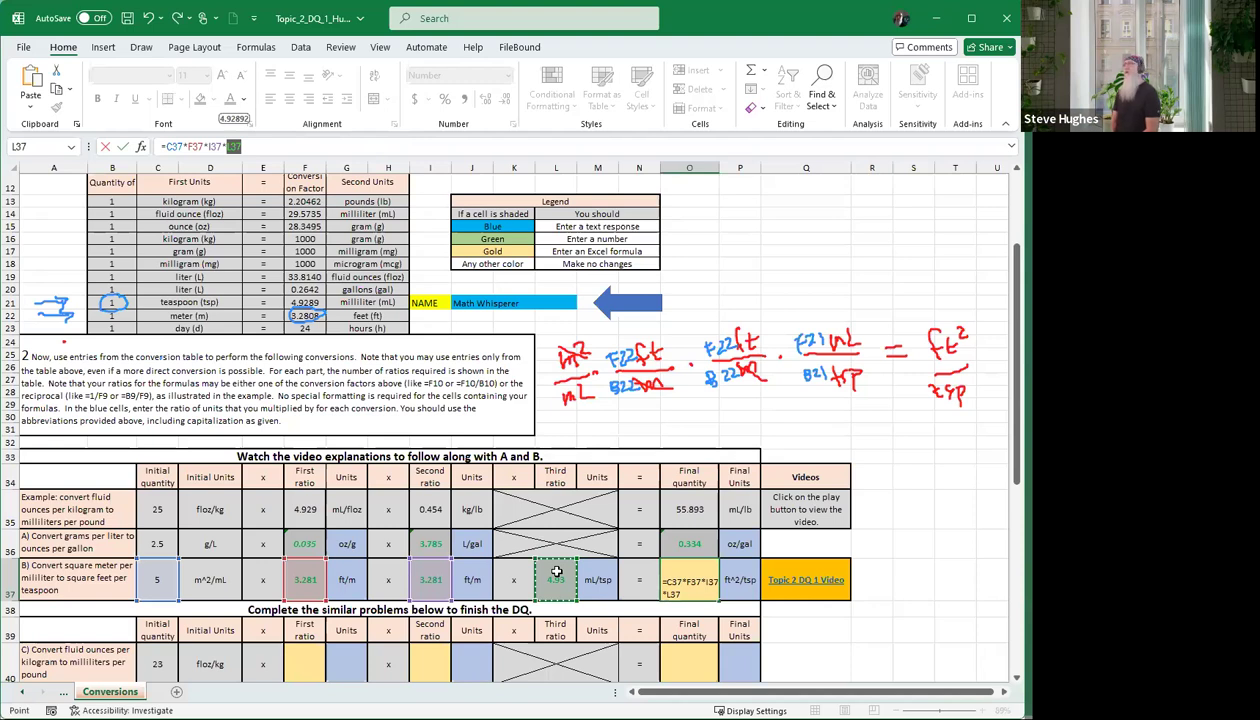
{"action": "key", "text": "Return"}
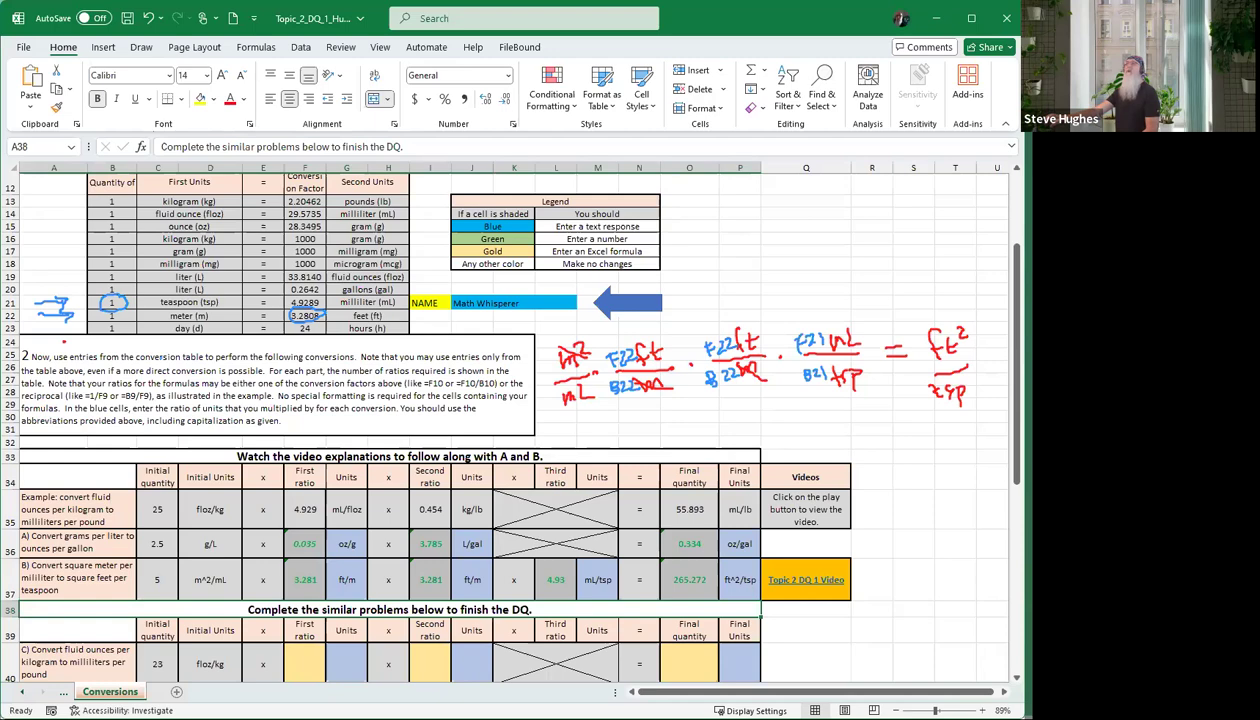
Scroll down to read the Concluding Checklist, then scroll back up.
{"action": "scroll", "coordinate": [448, 514], "scroll_direction": "down", "scroll_amount": 2}
{"action": "scroll", "coordinate": [448, 514], "scroll_direction": "down", "scroll_amount": 3}
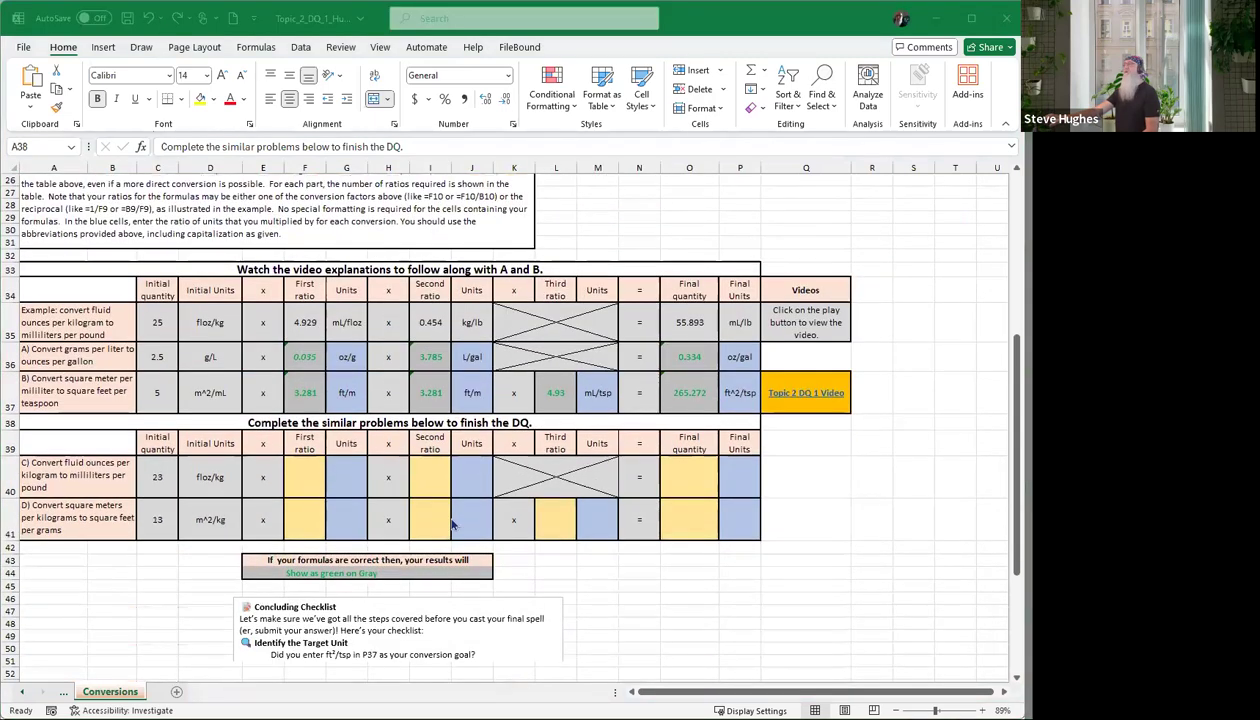
{"action": "scroll", "coordinate": [448, 514], "scroll_direction": "down", "scroll_amount": 3}
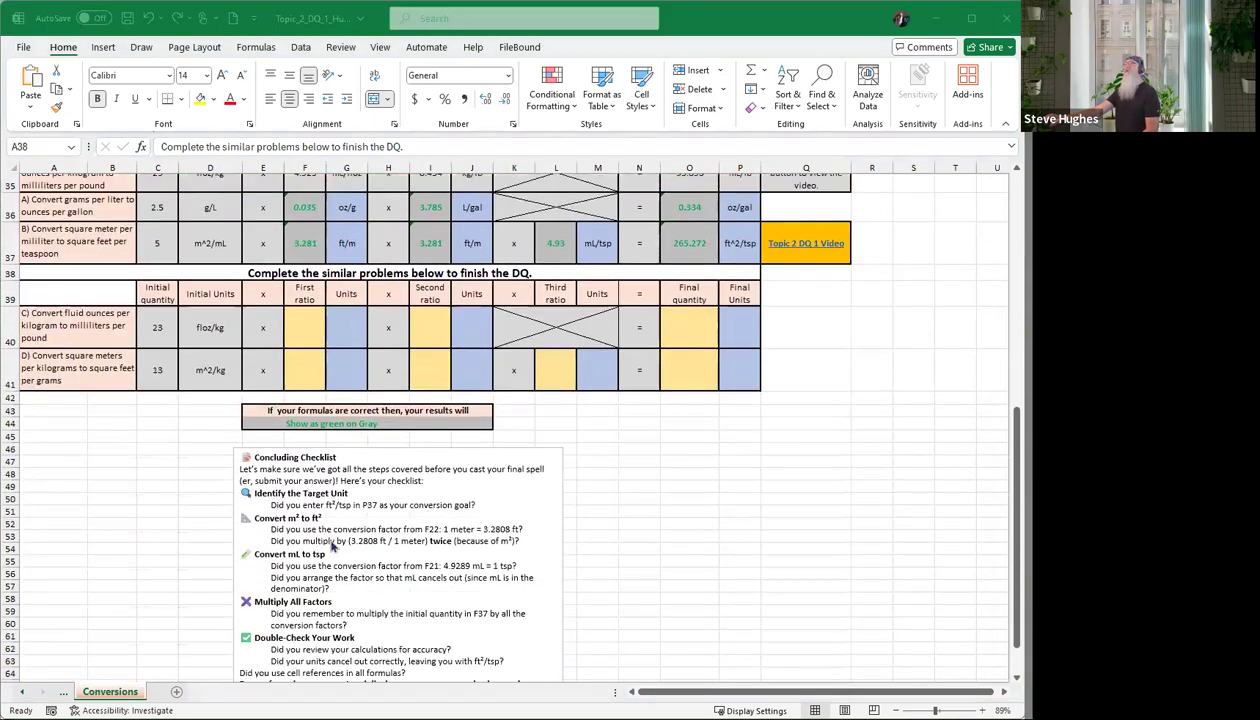
{"action": "scroll", "coordinate": [392, 520], "scroll_direction": "up", "scroll_amount": 1}
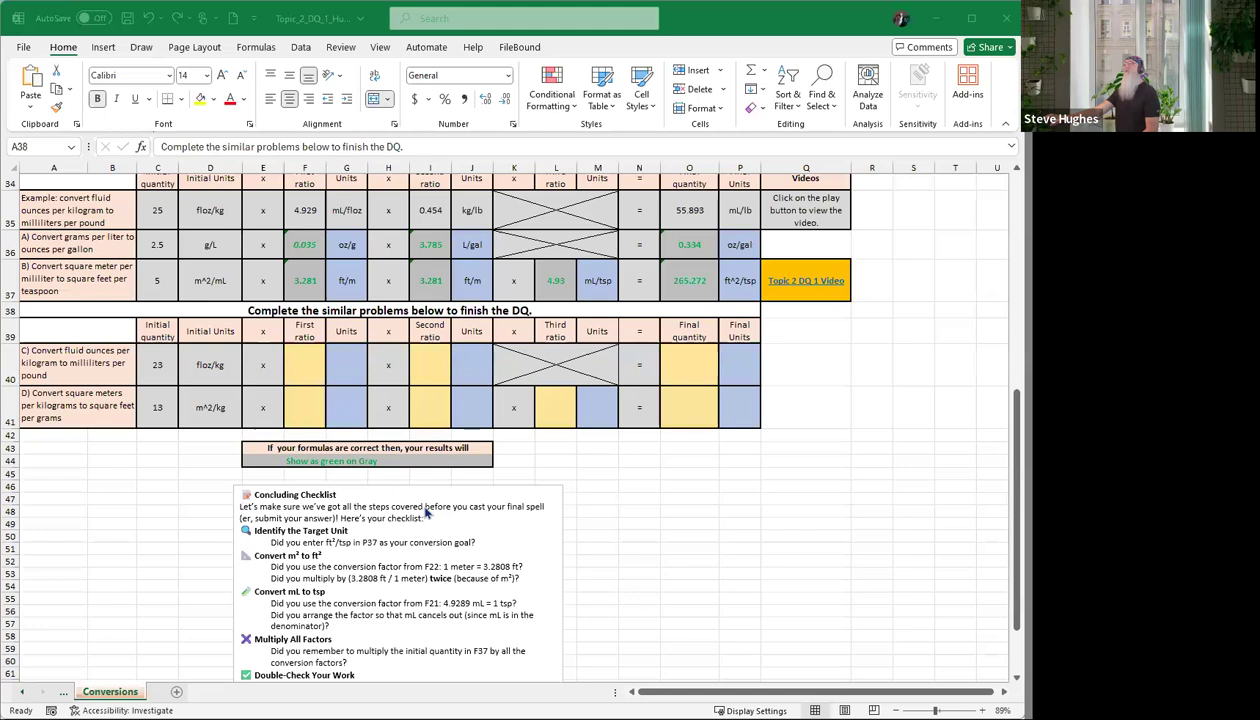
{"action": "scroll", "coordinate": [418, 506], "scroll_direction": "up", "scroll_amount": 1}
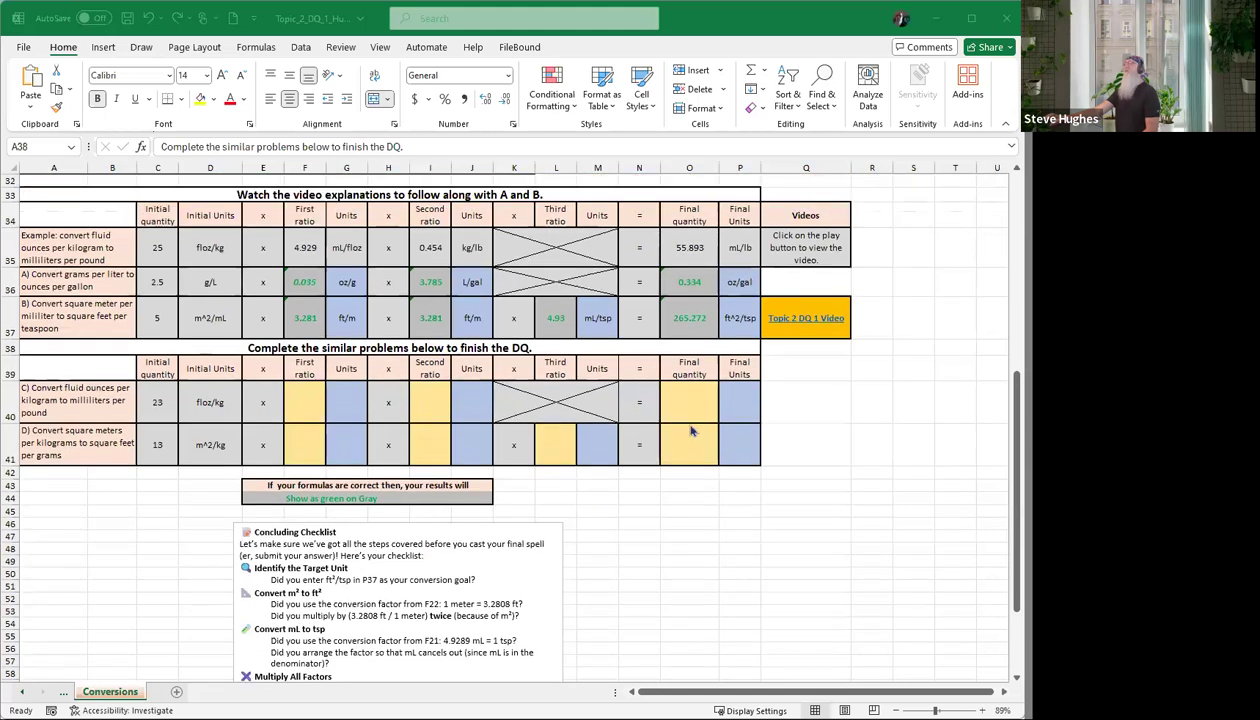
{"action": "scroll", "coordinate": [693, 465], "scroll_direction": "up", "scroll_amount": 1}
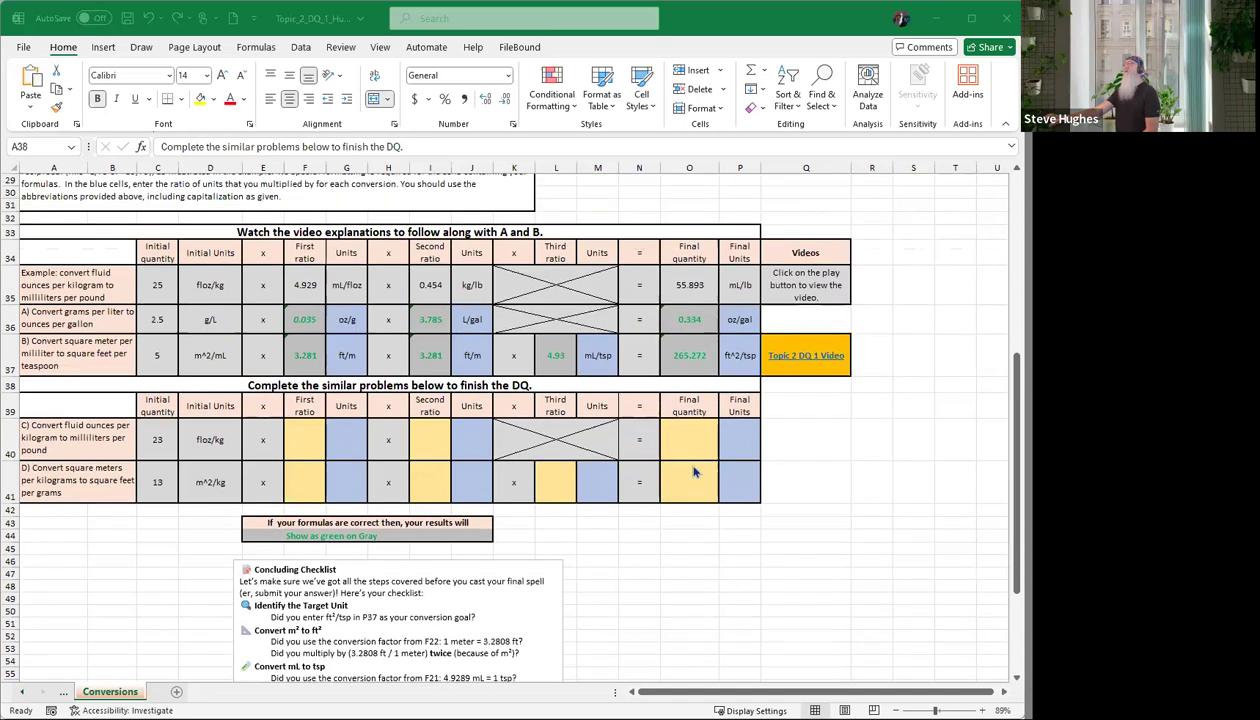